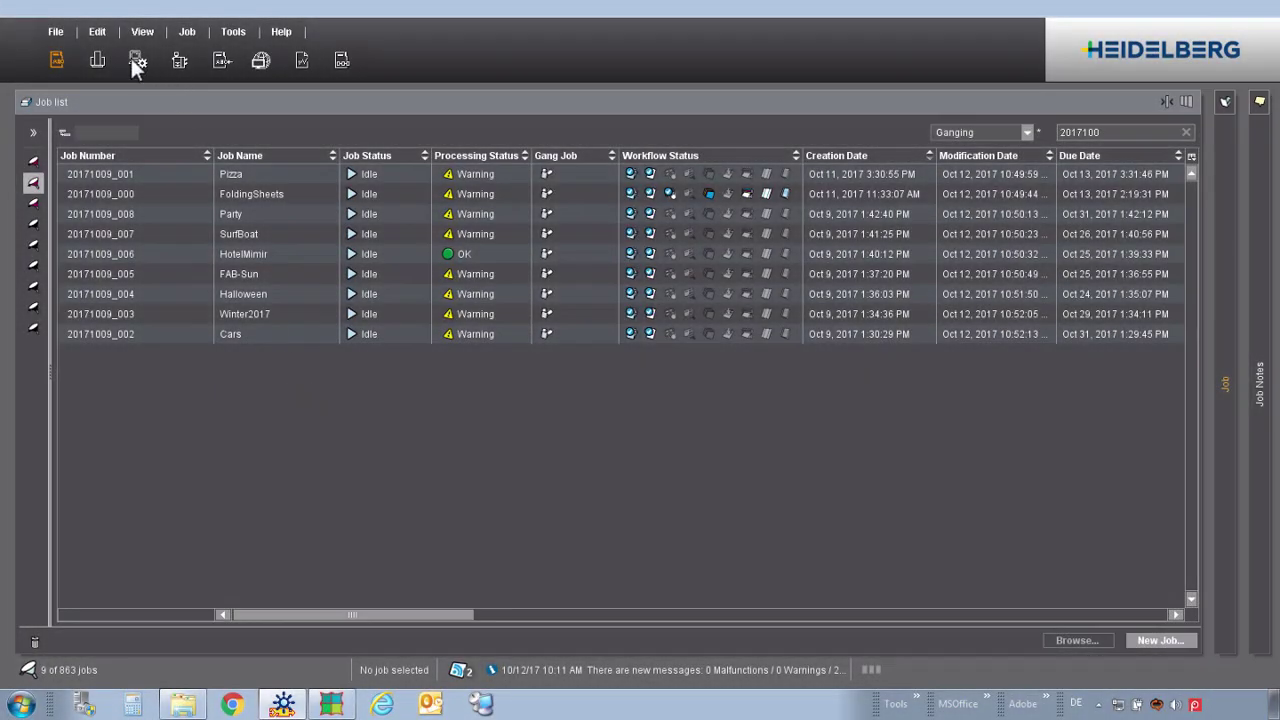
In Prinect Cockpit Administration, view the six printing materials in the GangingPaper group.
left_click(135, 60)
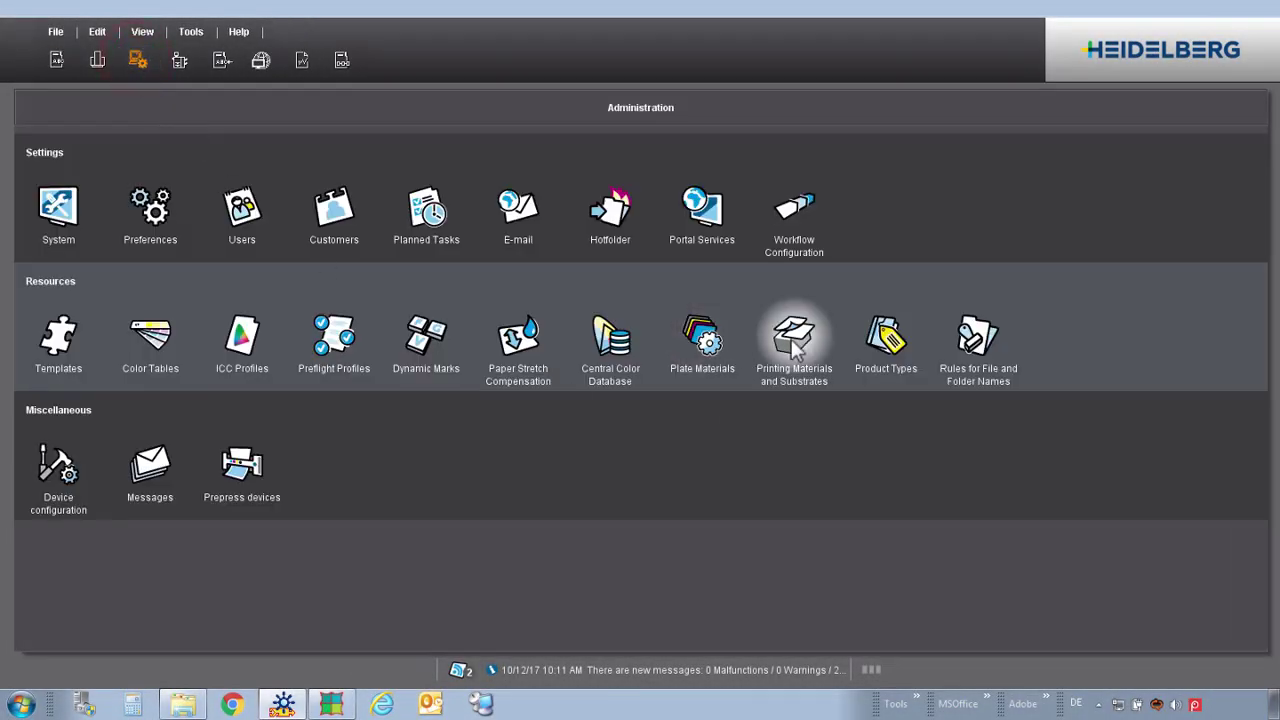
left_click(794, 336)
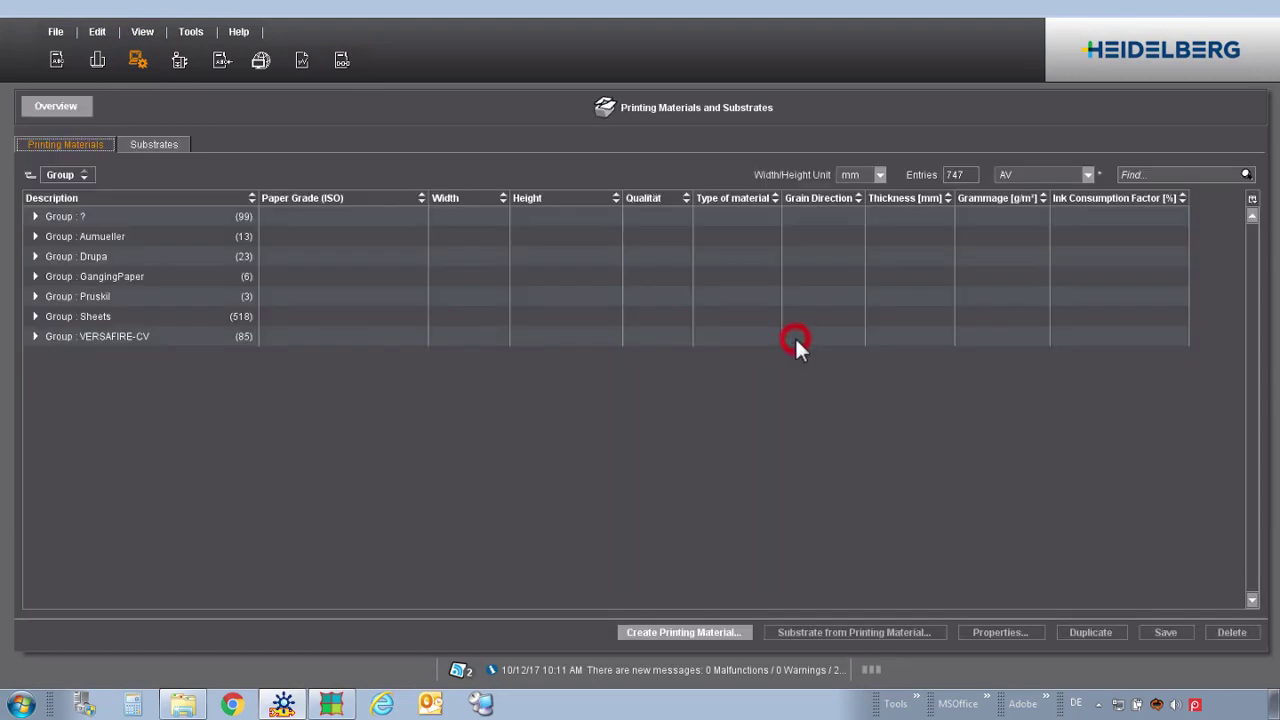
left_click(36, 277)
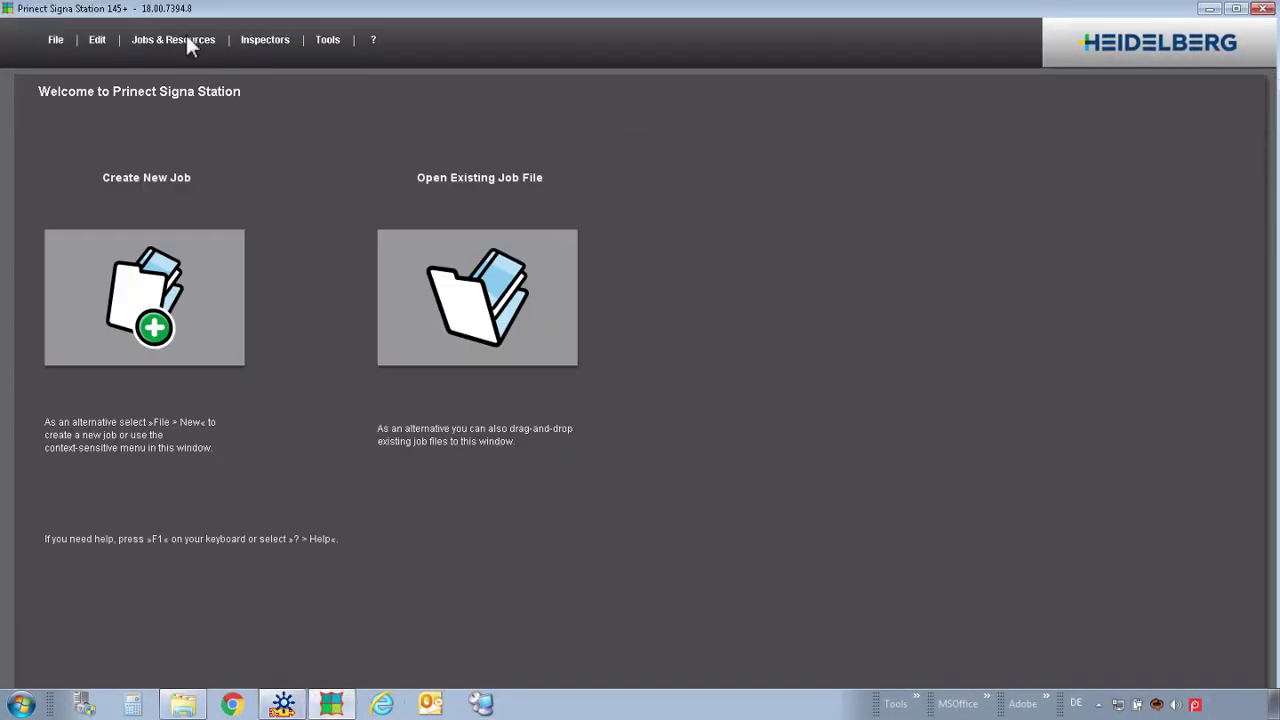
Open the XL105-Ganging plate template from Resources > Plate Templates > Ganging.
left_click(186, 40)
left_click(193, 63)
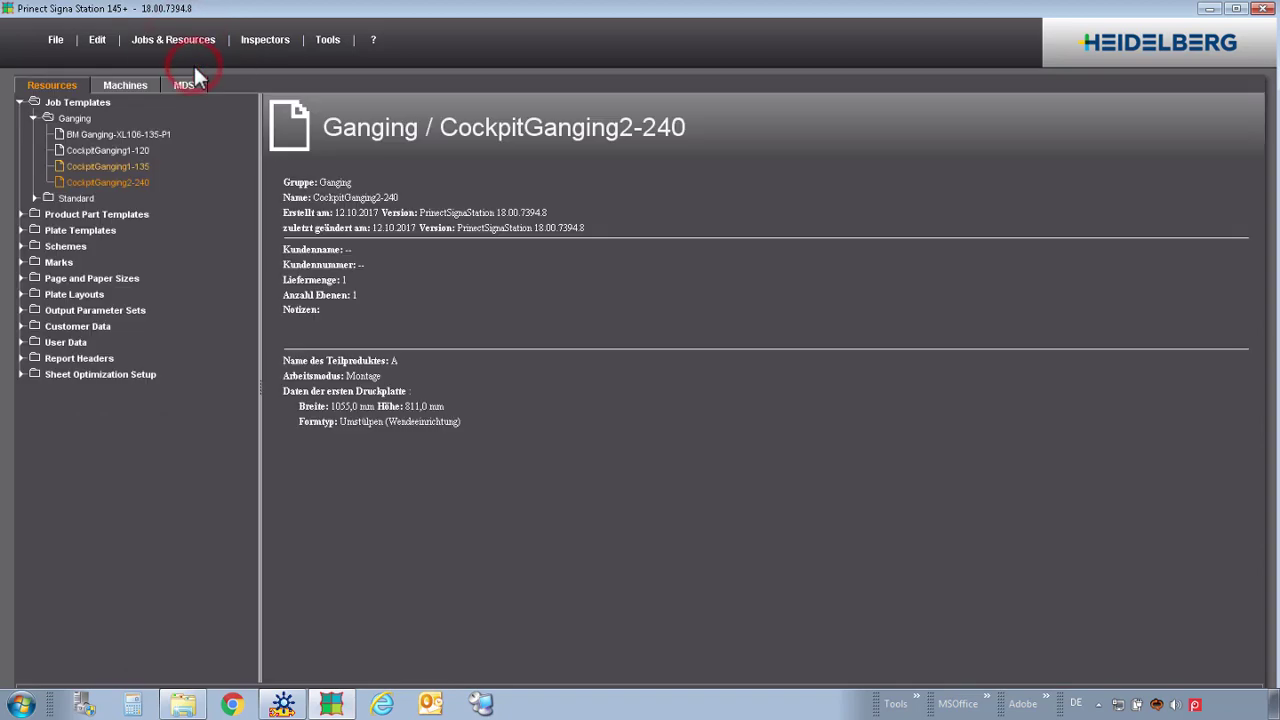
left_click(21, 230)
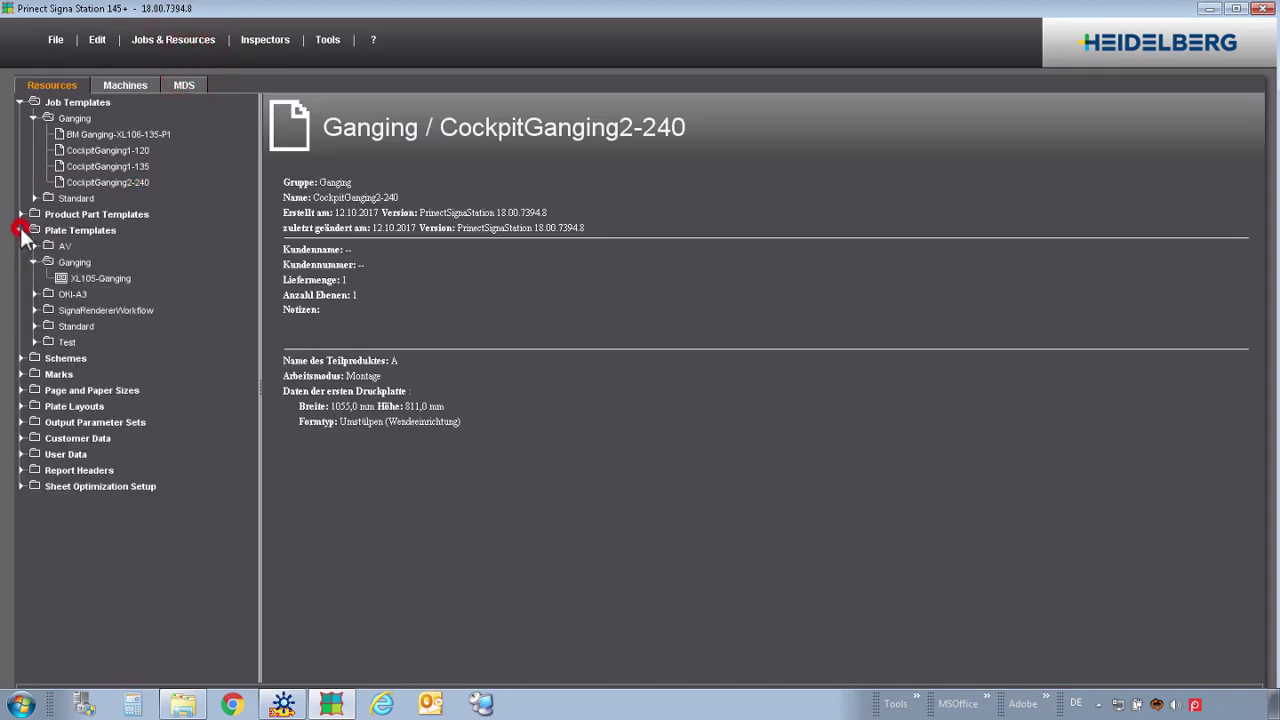
left_click(107, 277)
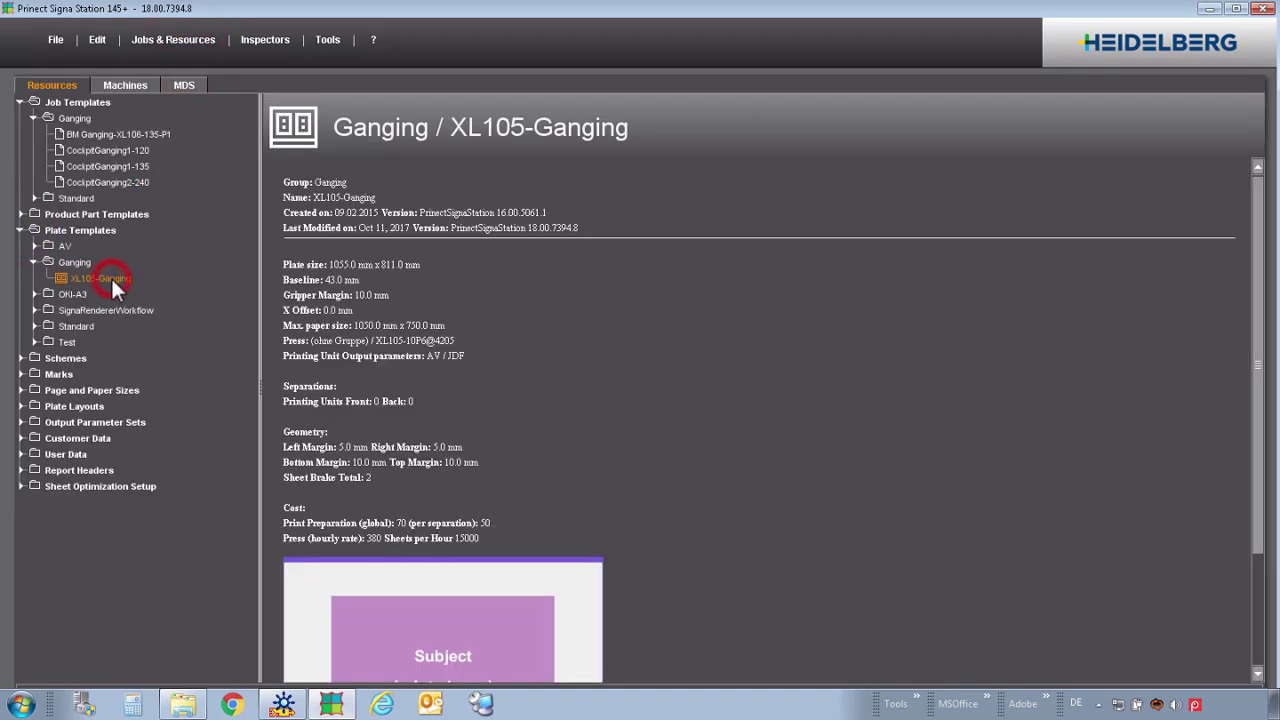
double_click(111, 276)
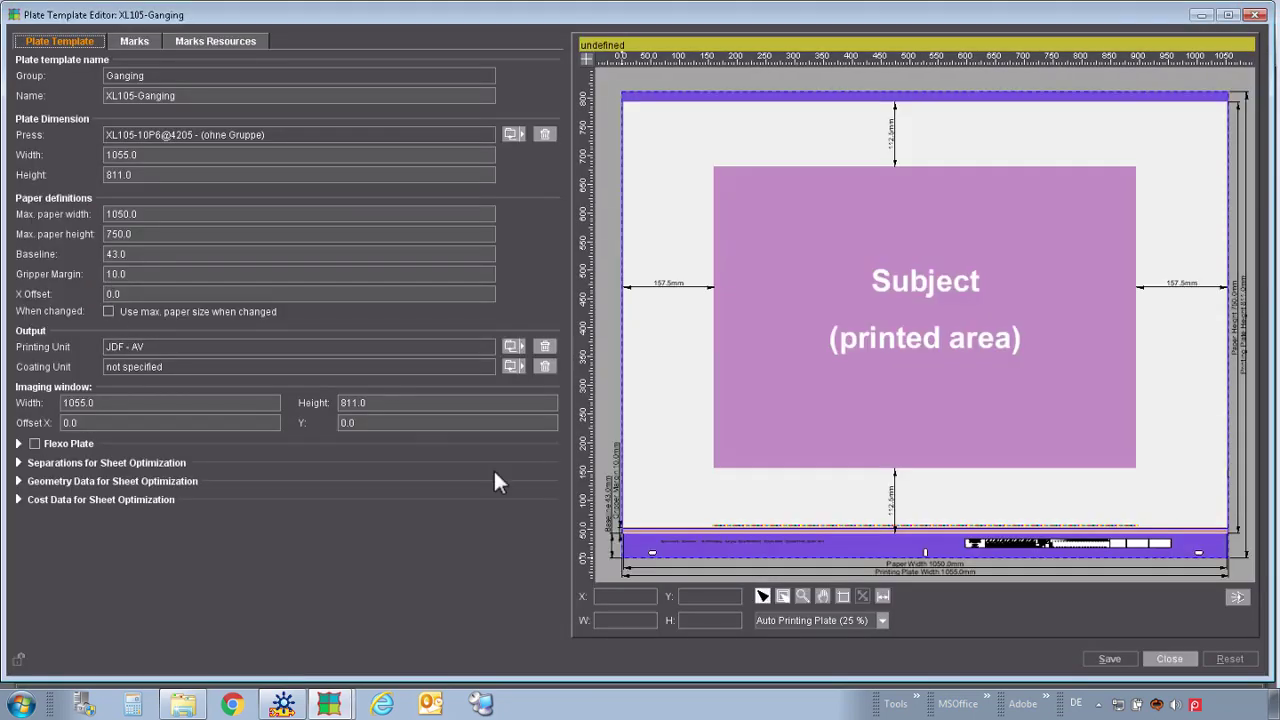
Select the colour-bar mark on the Marks tab and zoom in on it.
left_click(130, 40)
left_click(107, 155)
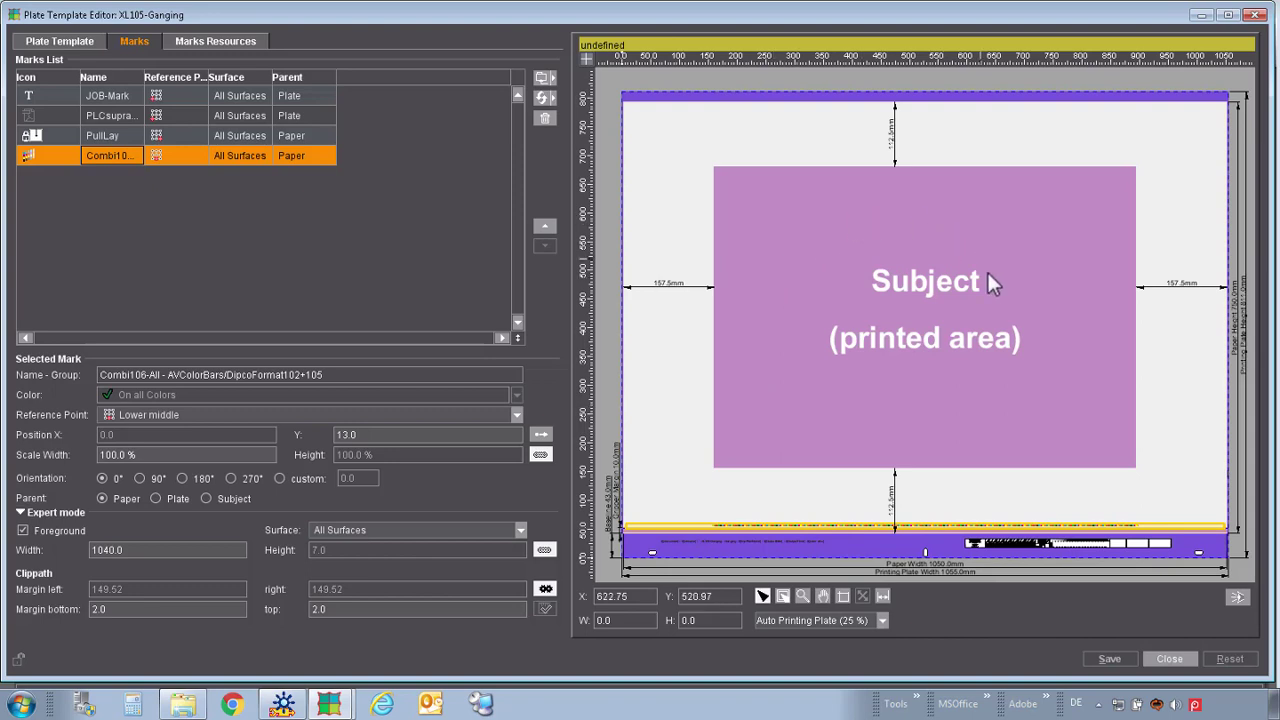
left_click(802, 596)
left_click(780, 508)
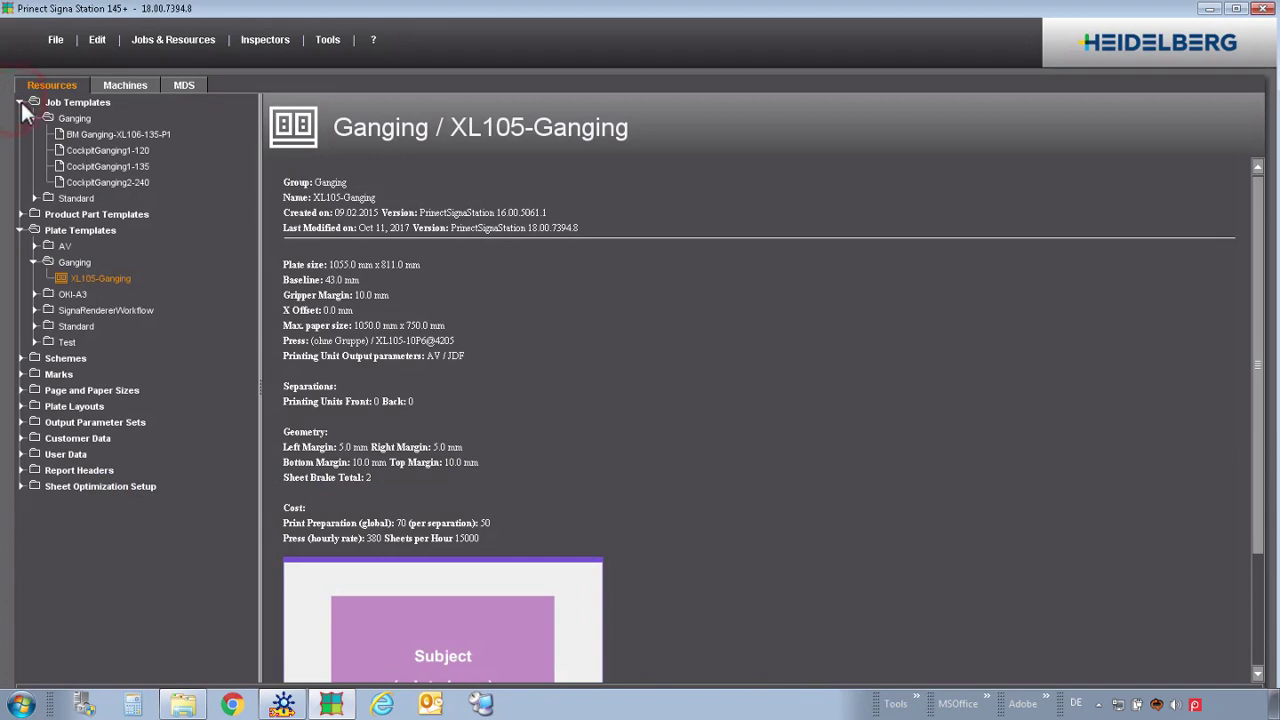
Open GangServer2-240 under Product Part Templates > AutoGangServer and check the 2-240 name.
left_click(20, 103)
left_click(20, 133)
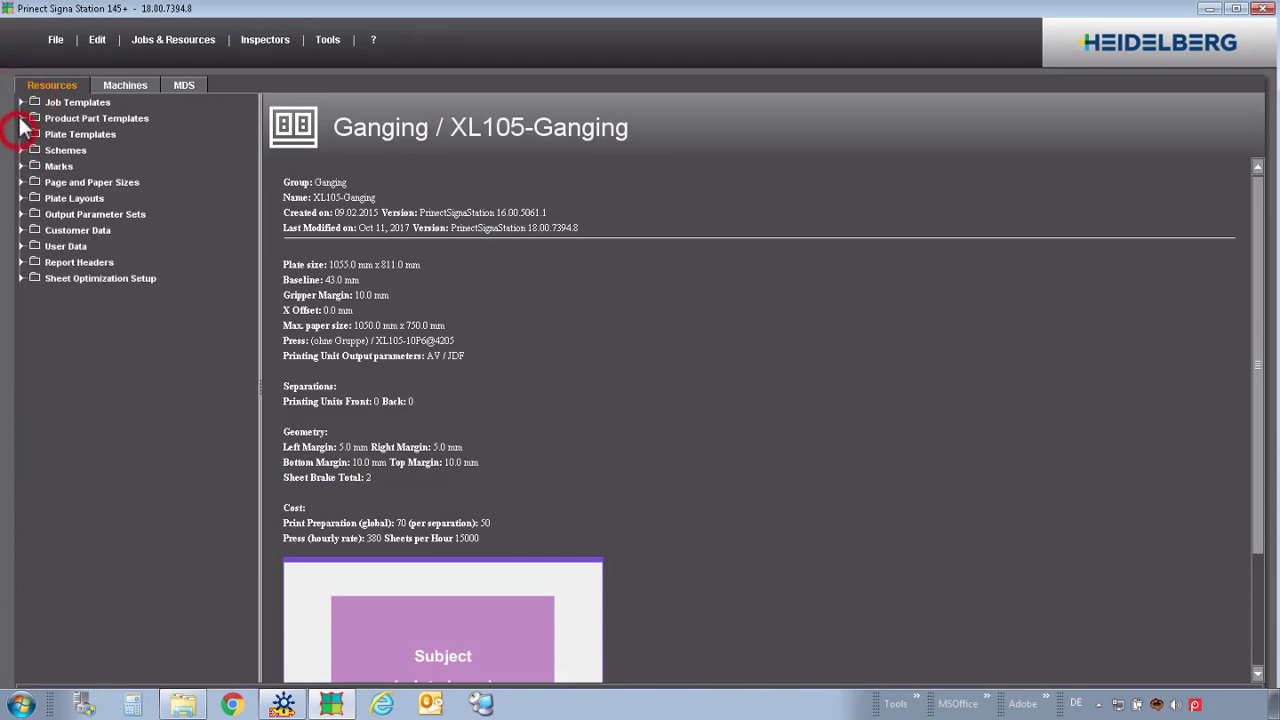
left_click(20, 118)
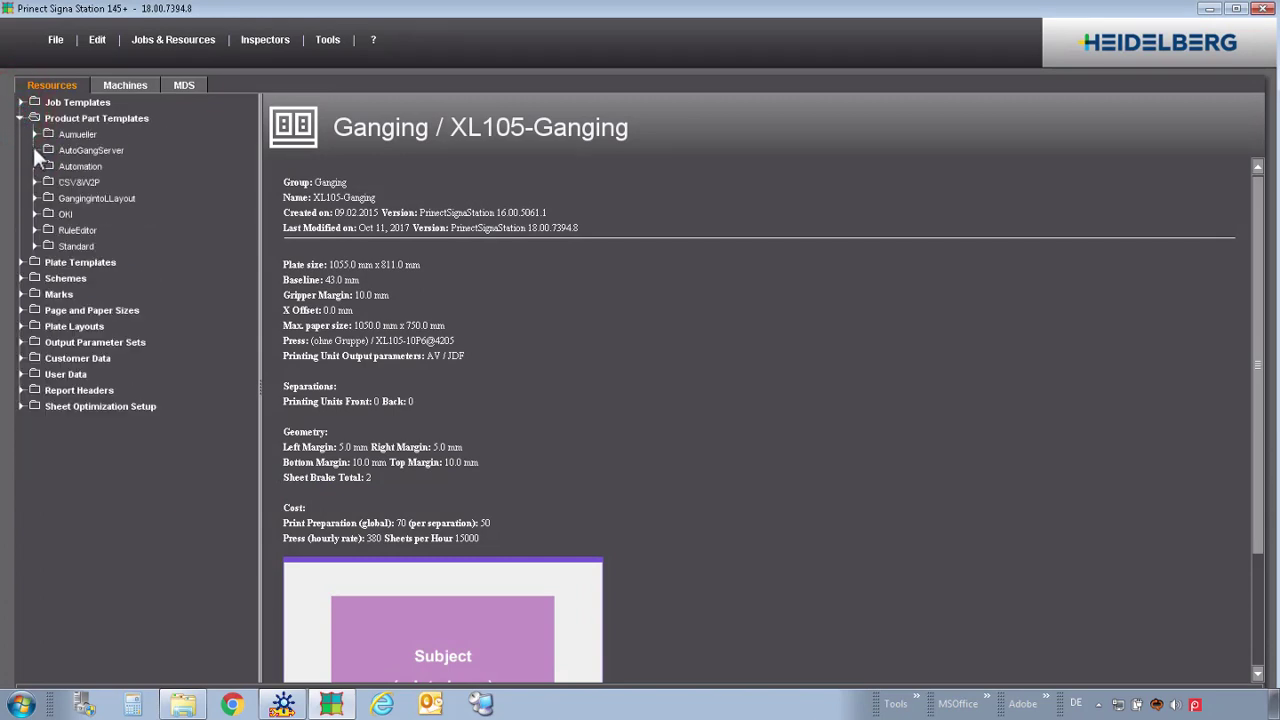
left_click(35, 150)
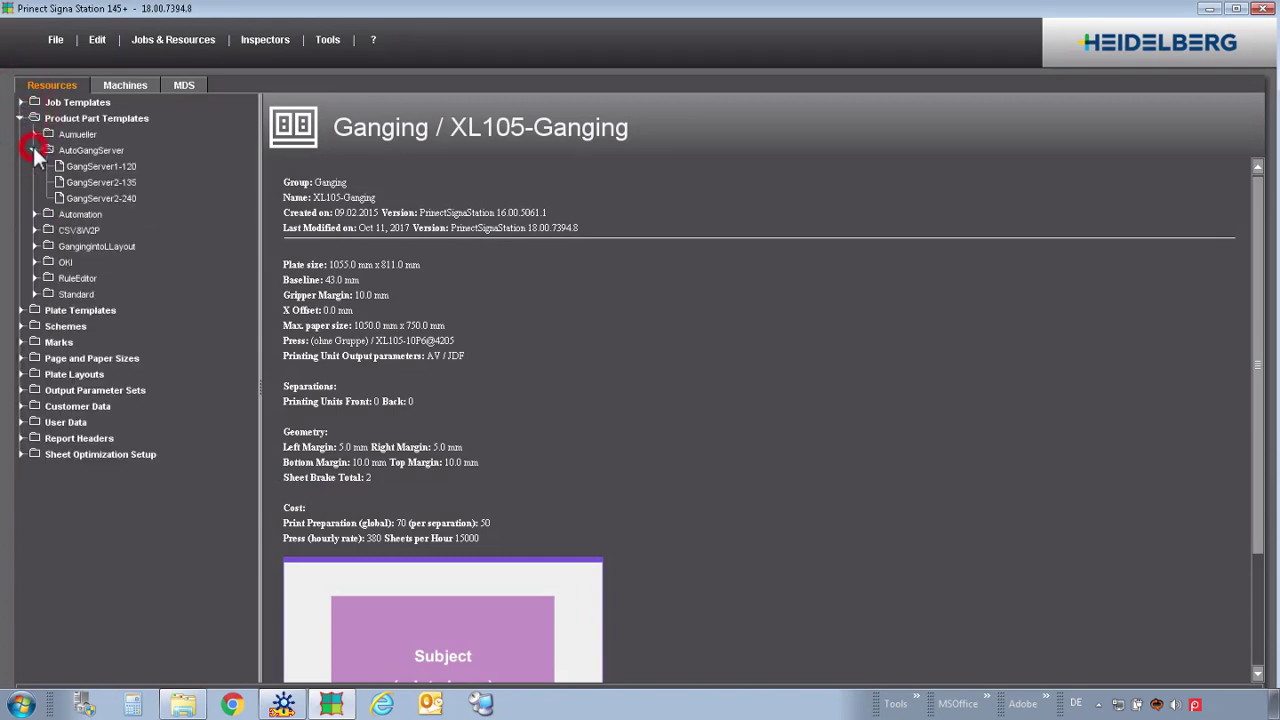
left_click(125, 196)
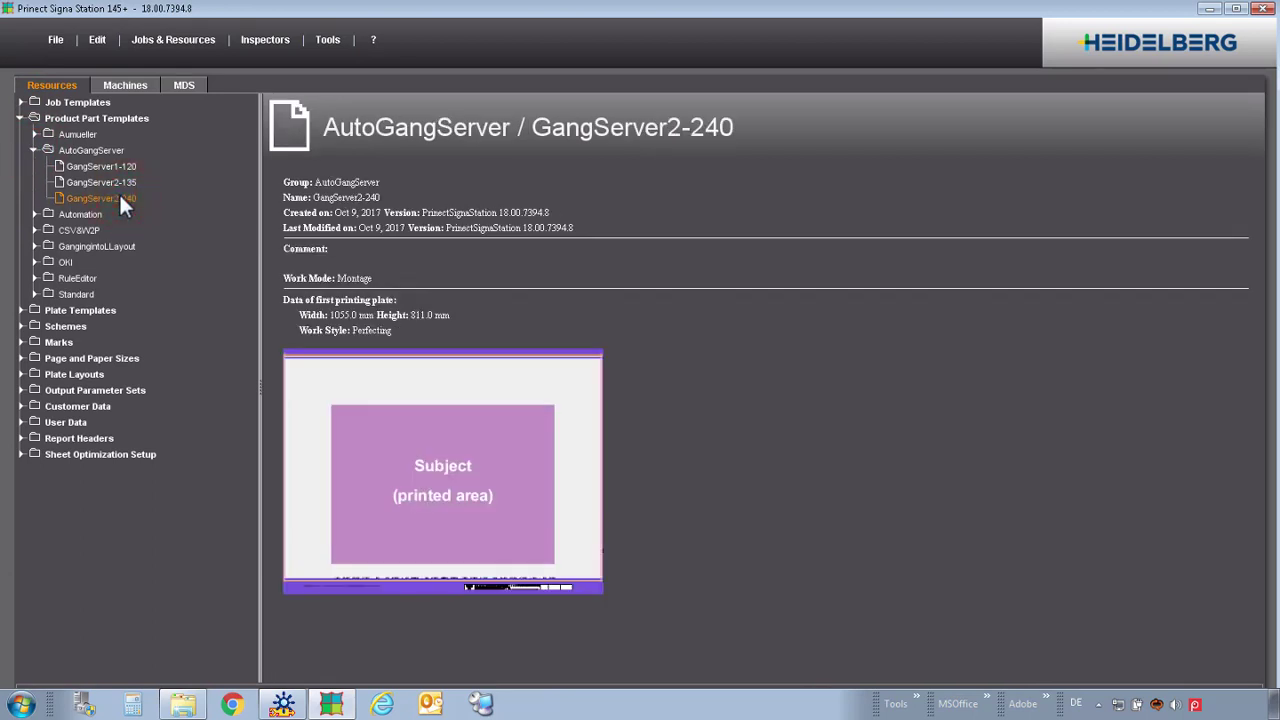
double_click(120, 196)
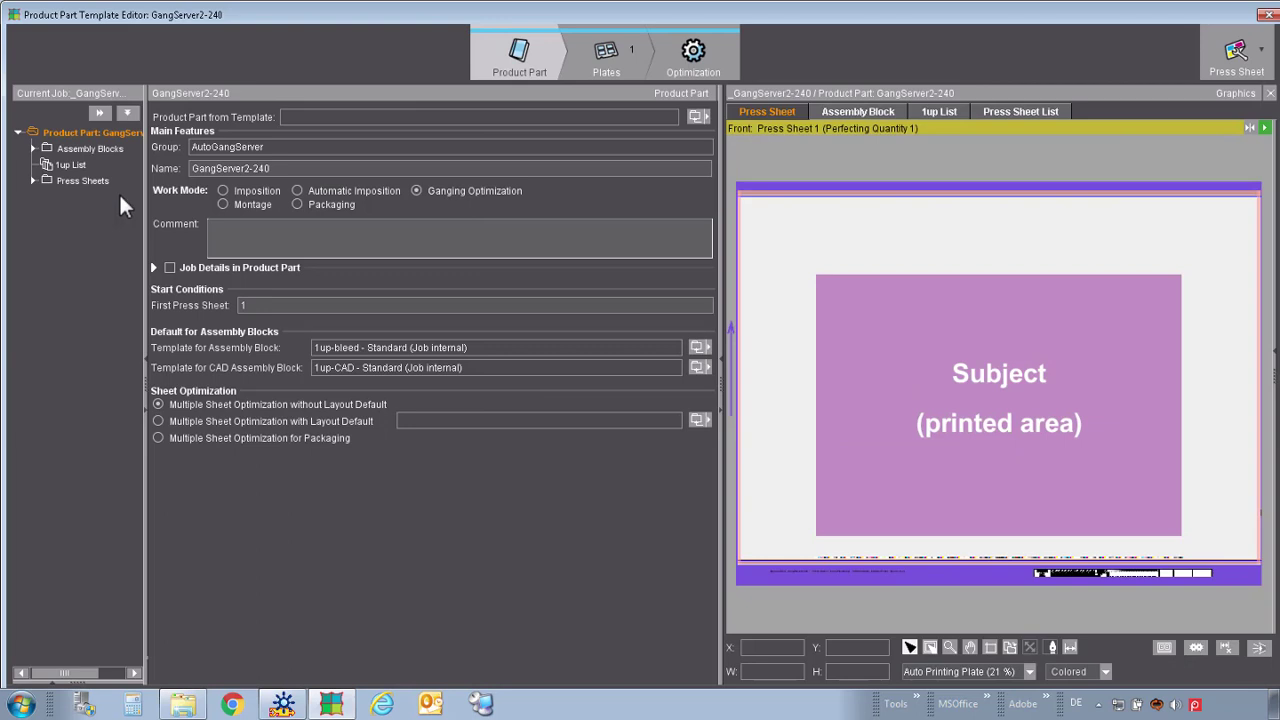
left_click(284, 168)
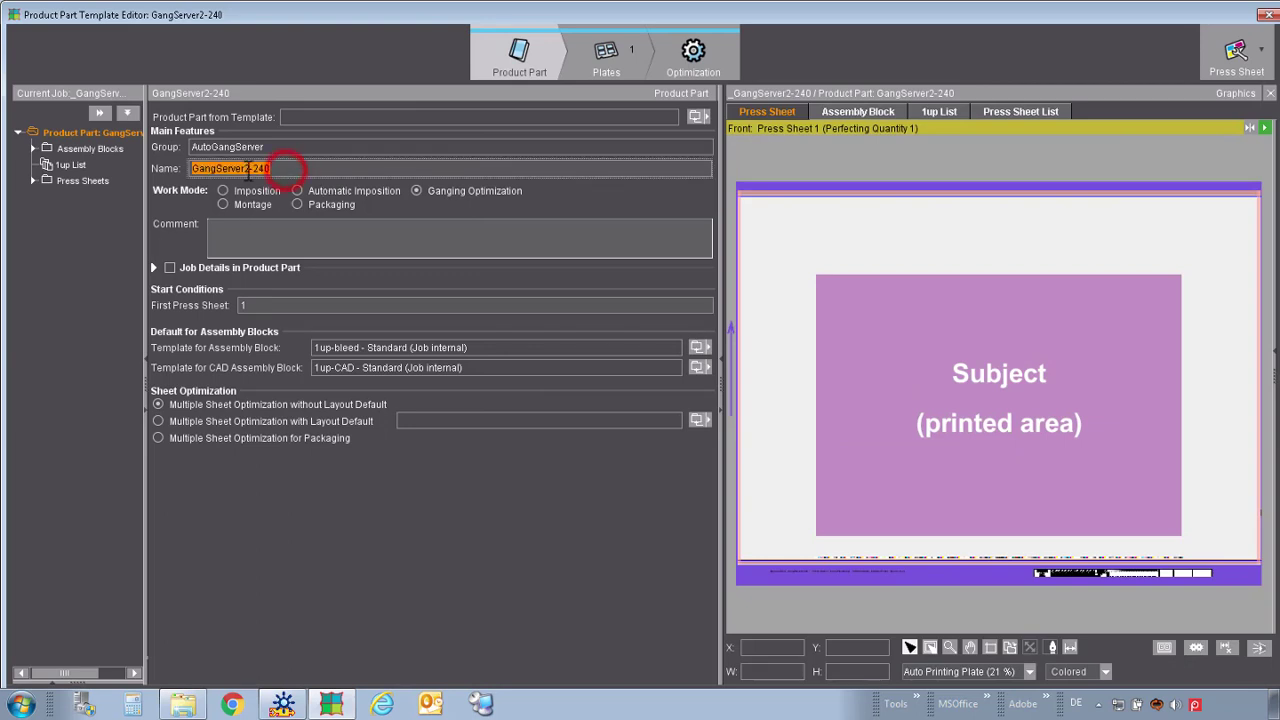
left_click_drag(244, 168, 284, 170)
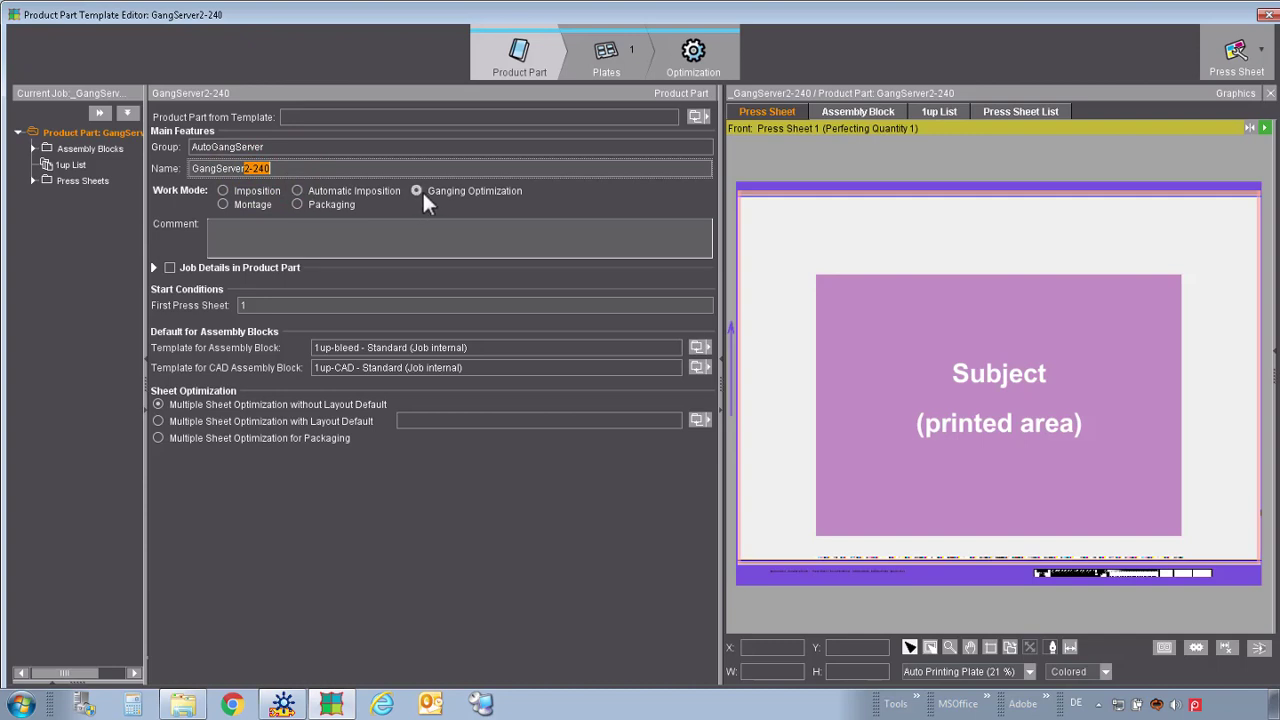
Assign GangP2-240 matt-coated paper as production paper for the XL105-Ganging plate.
left_click(608, 51)
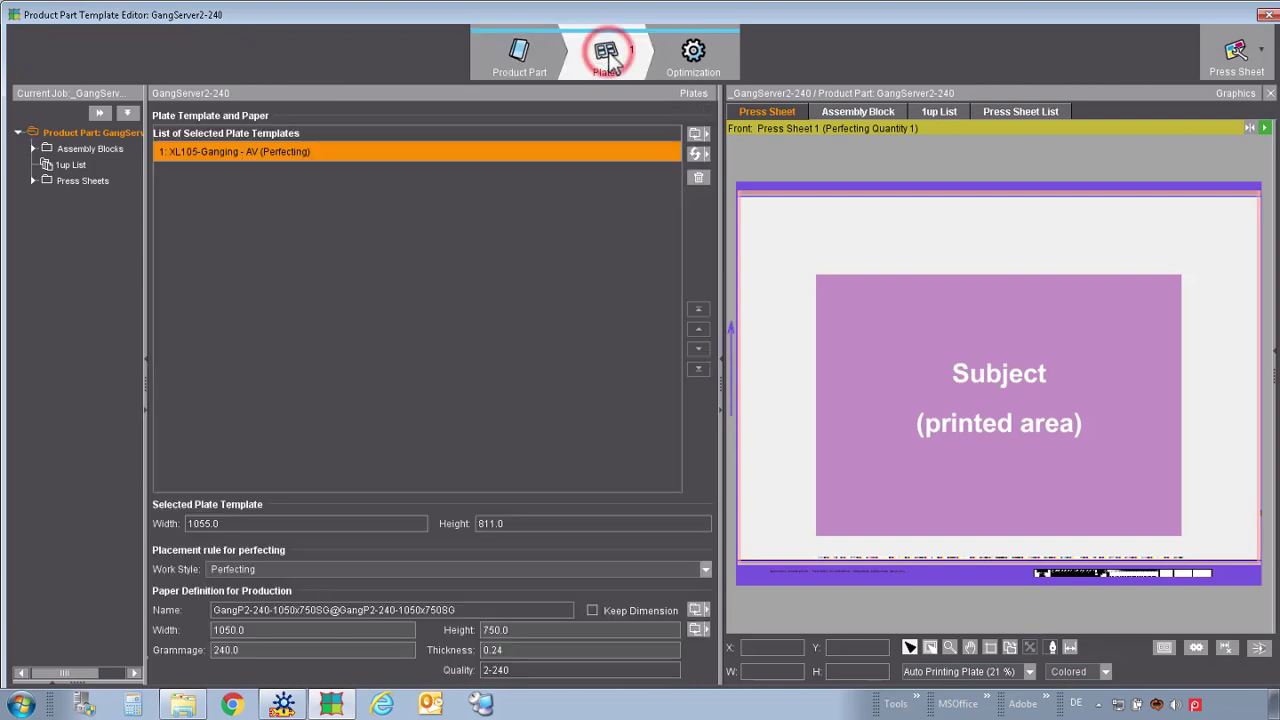
left_click(389, 609)
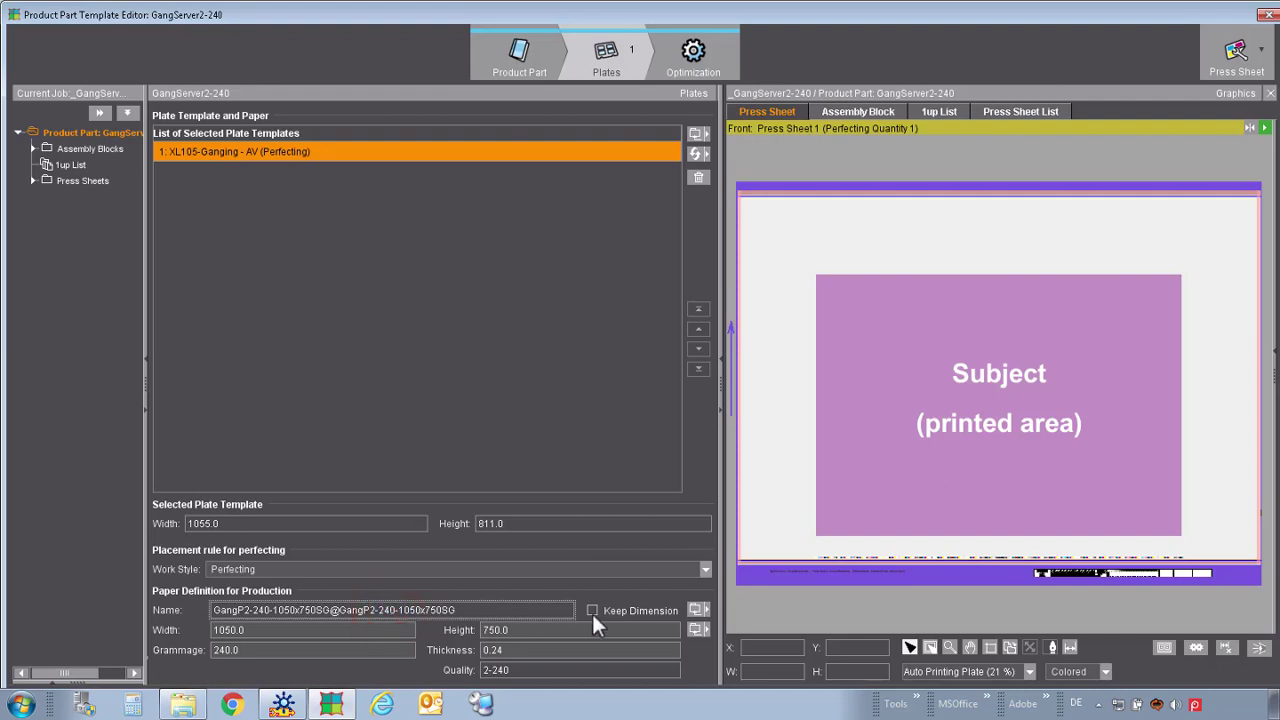
left_click(695, 609)
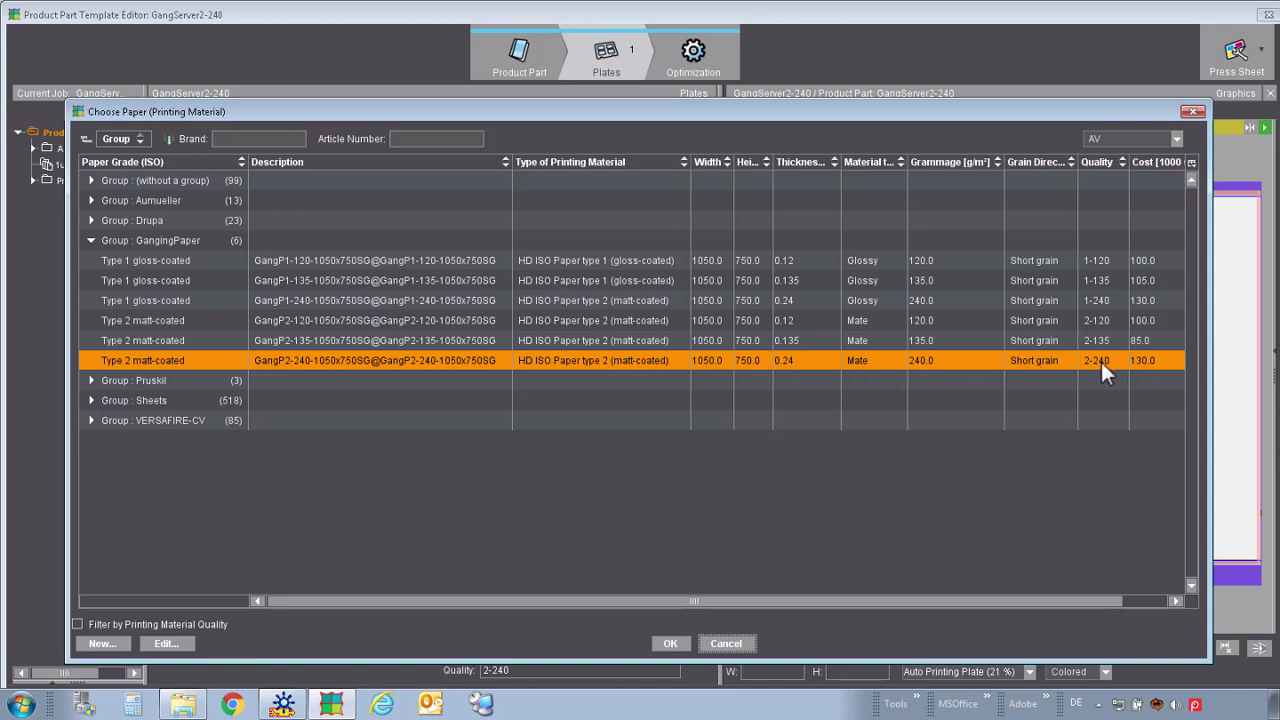
left_click(669, 645)
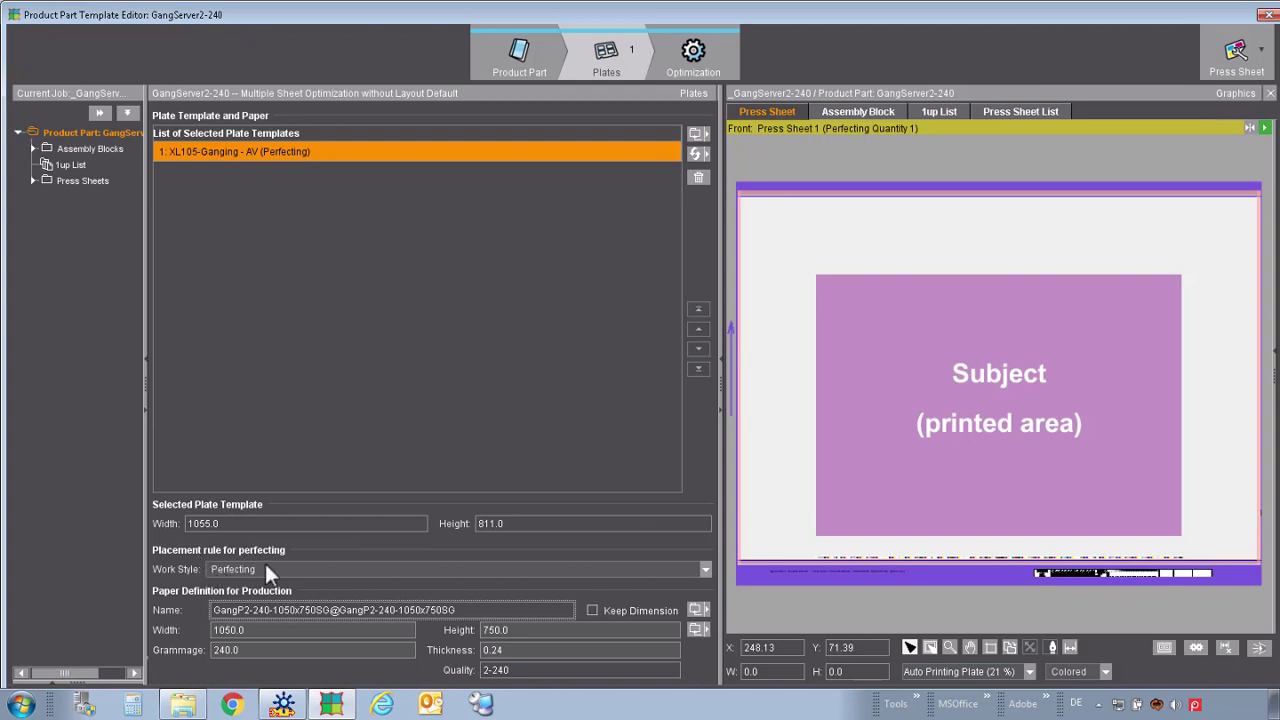
Review advanced optimization settings: quantity multiple 100, sheet allowance 2, 1up allowance 10.
left_click(697, 60)
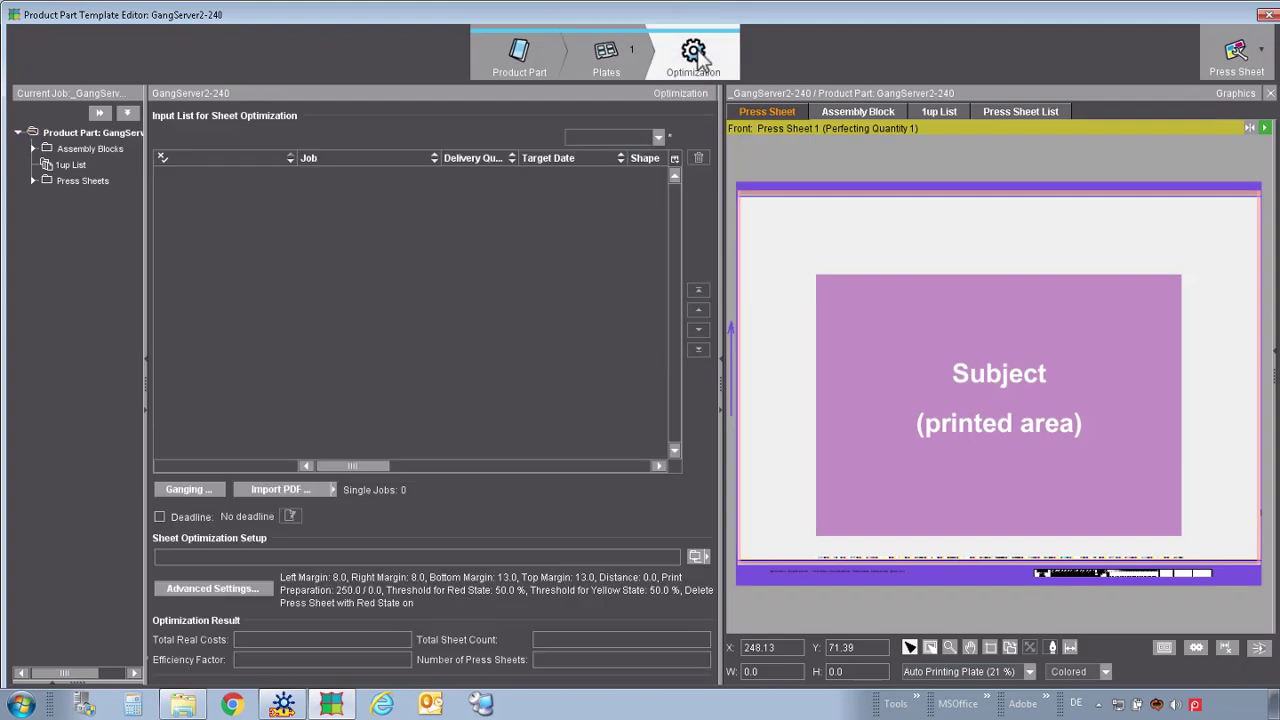
left_click(218, 590)
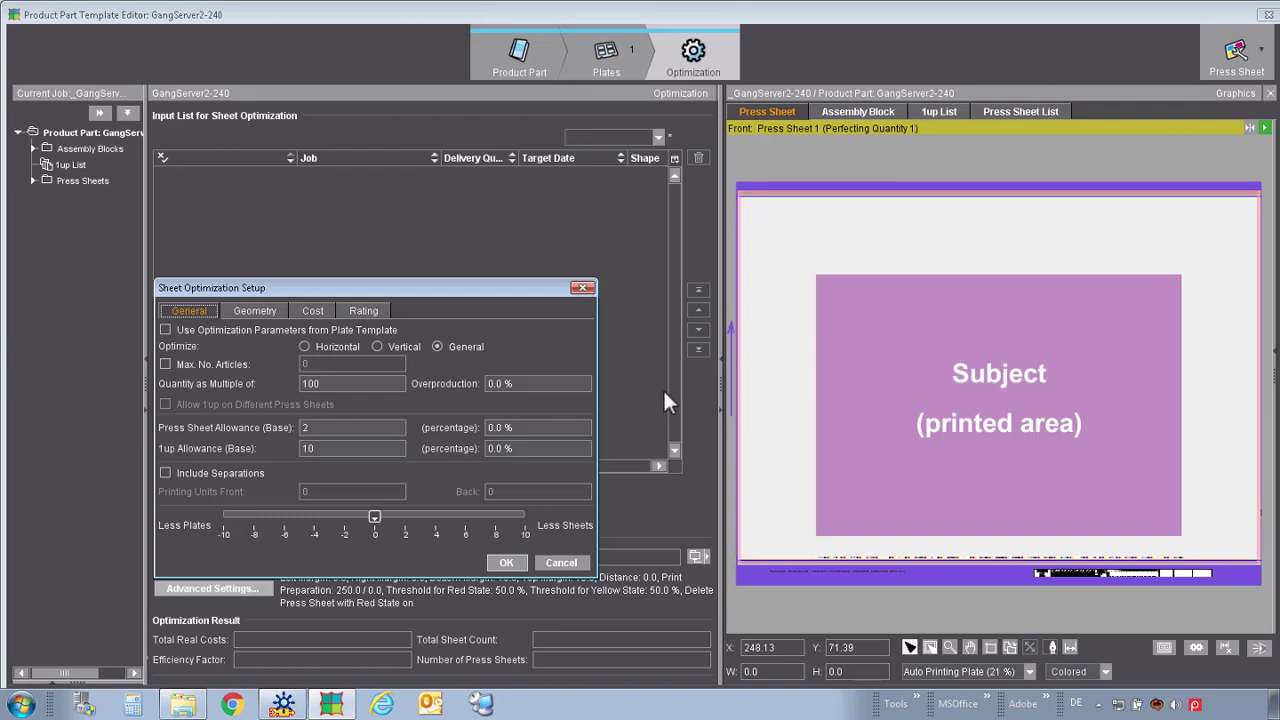
double_click(326, 383)
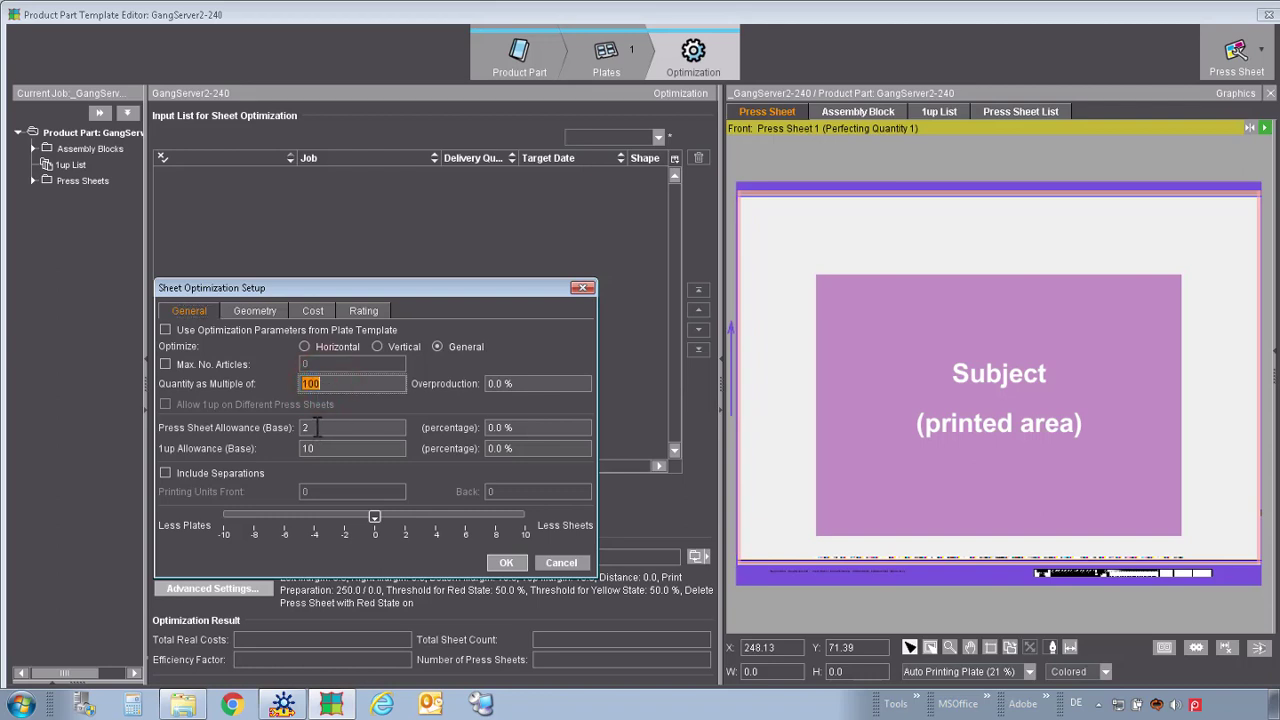
left_click(316, 427)
double_click(313, 448)
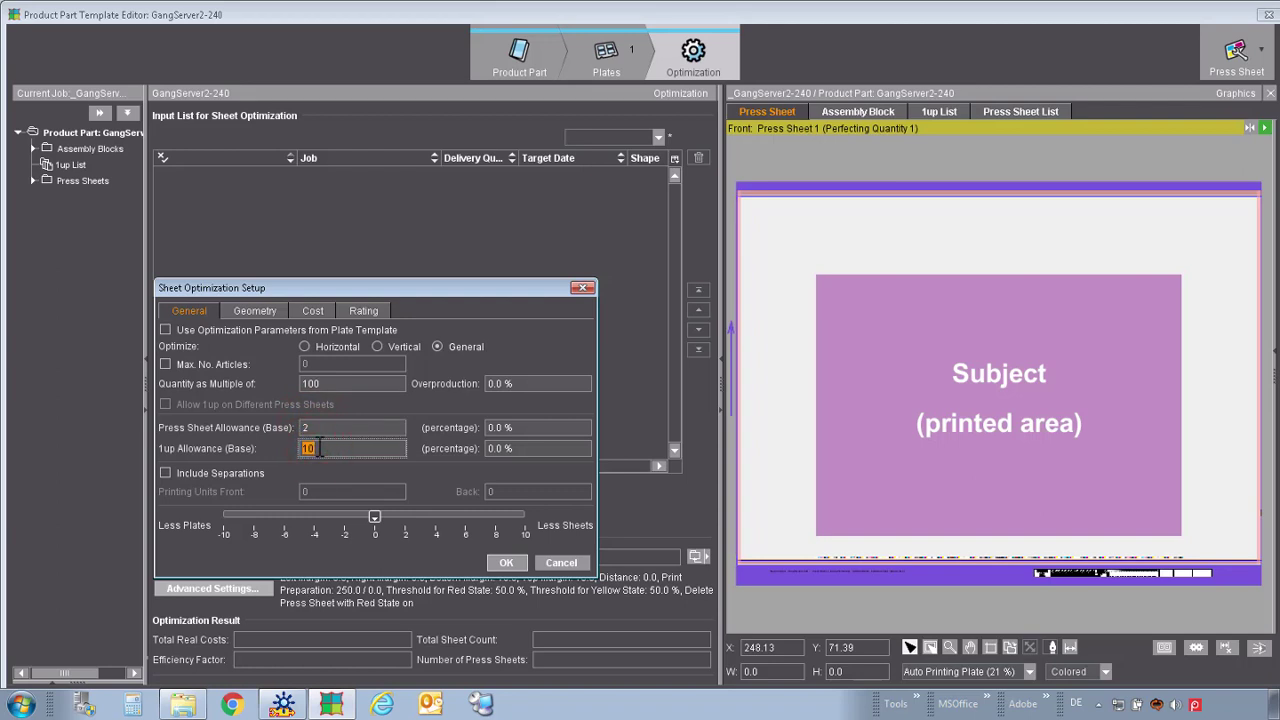
Change bottom and top margins from 13.0 to 15, leaving left and right at 8.0.
left_click(266, 311)
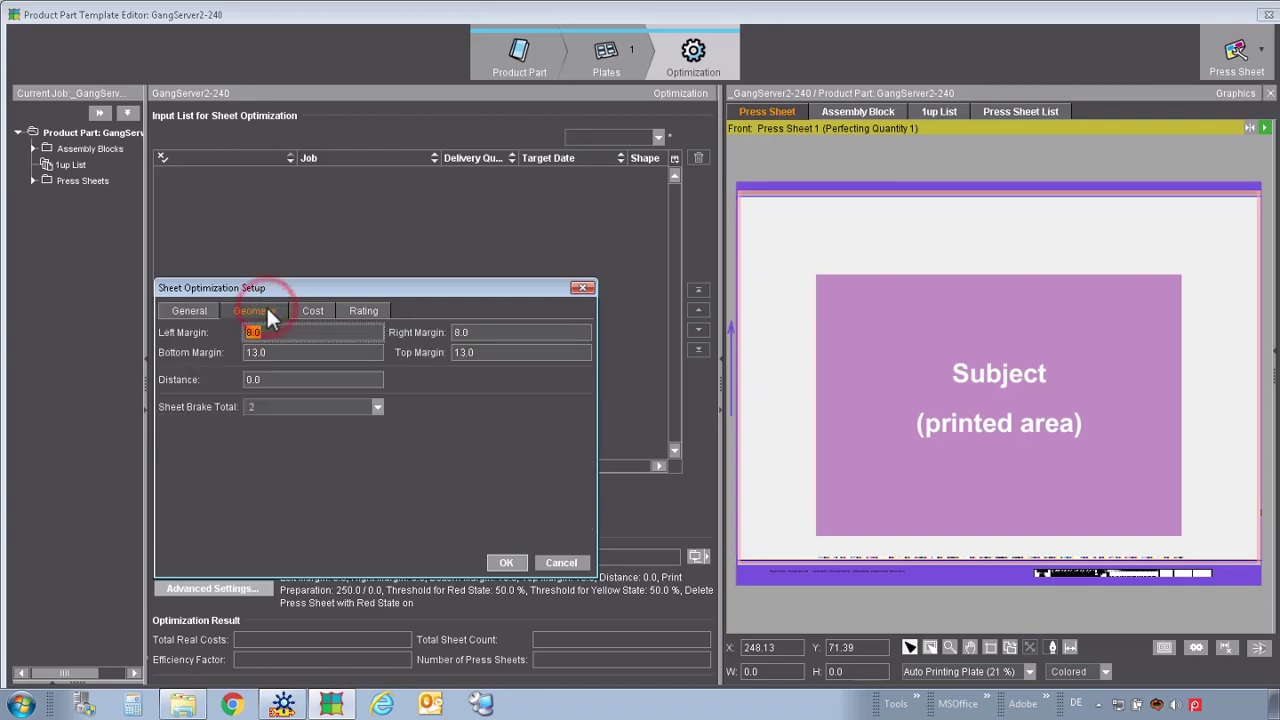
double_click(252, 332)
left_click(285, 353)
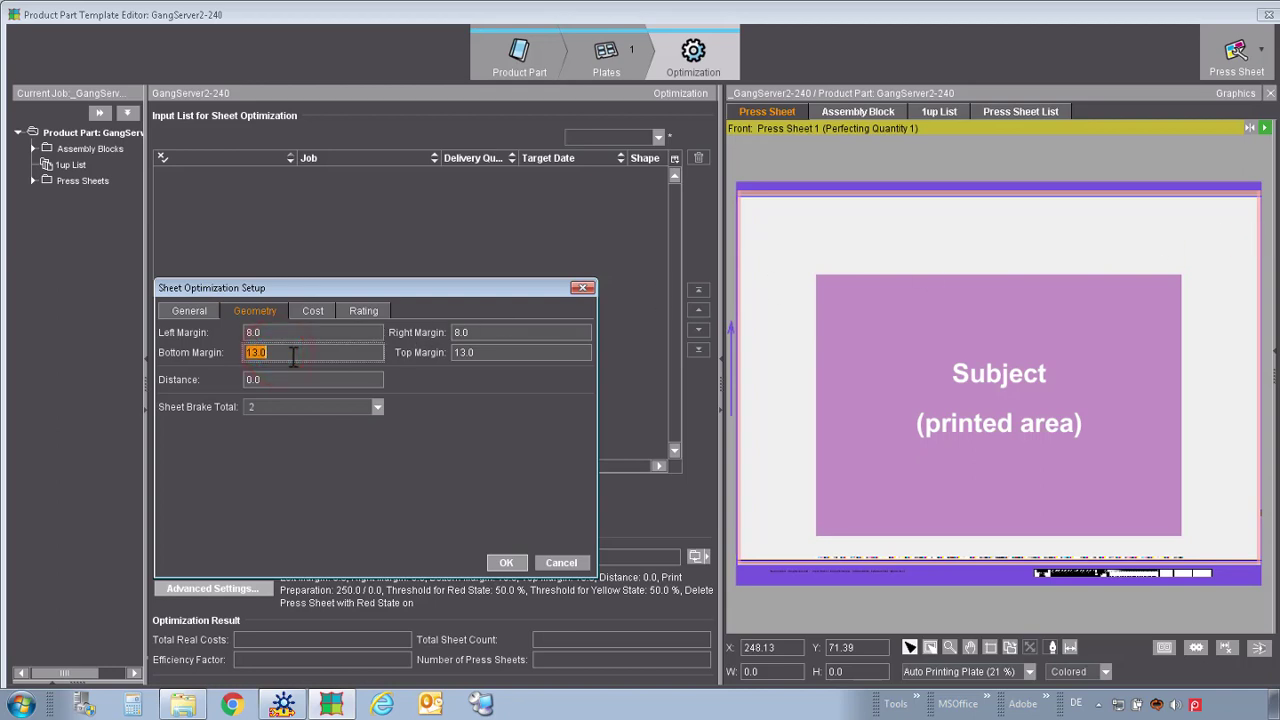
type("15")
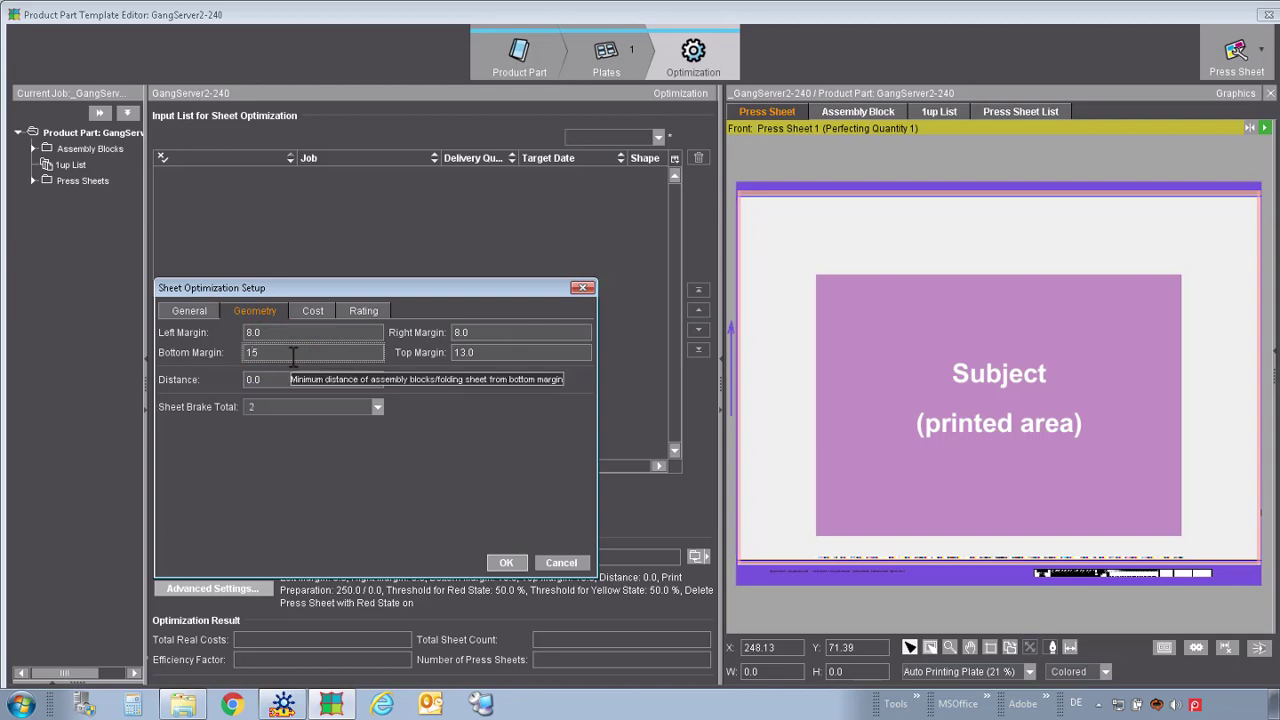
key("Tab")
type("15")
key("Tab")
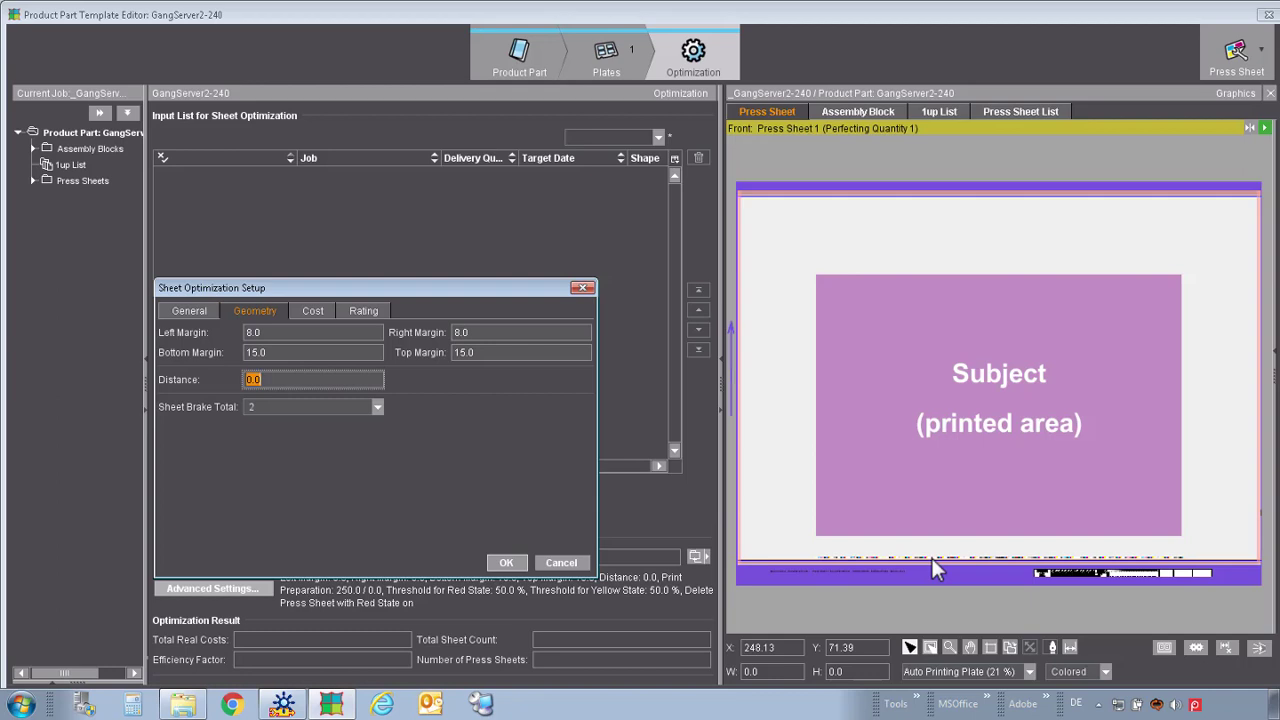
Check the cost settings: print preparation 250.0 and 100.0 per 1000 sheets.
left_click(312, 310)
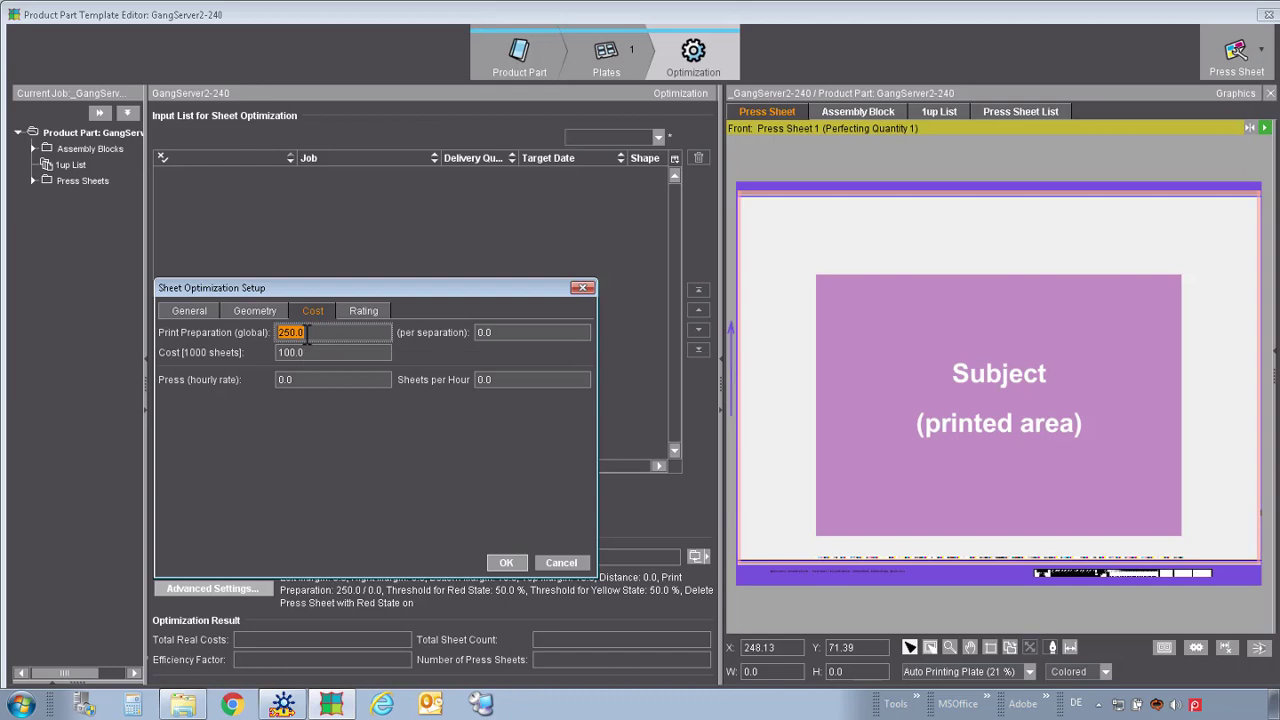
left_click(310, 350)
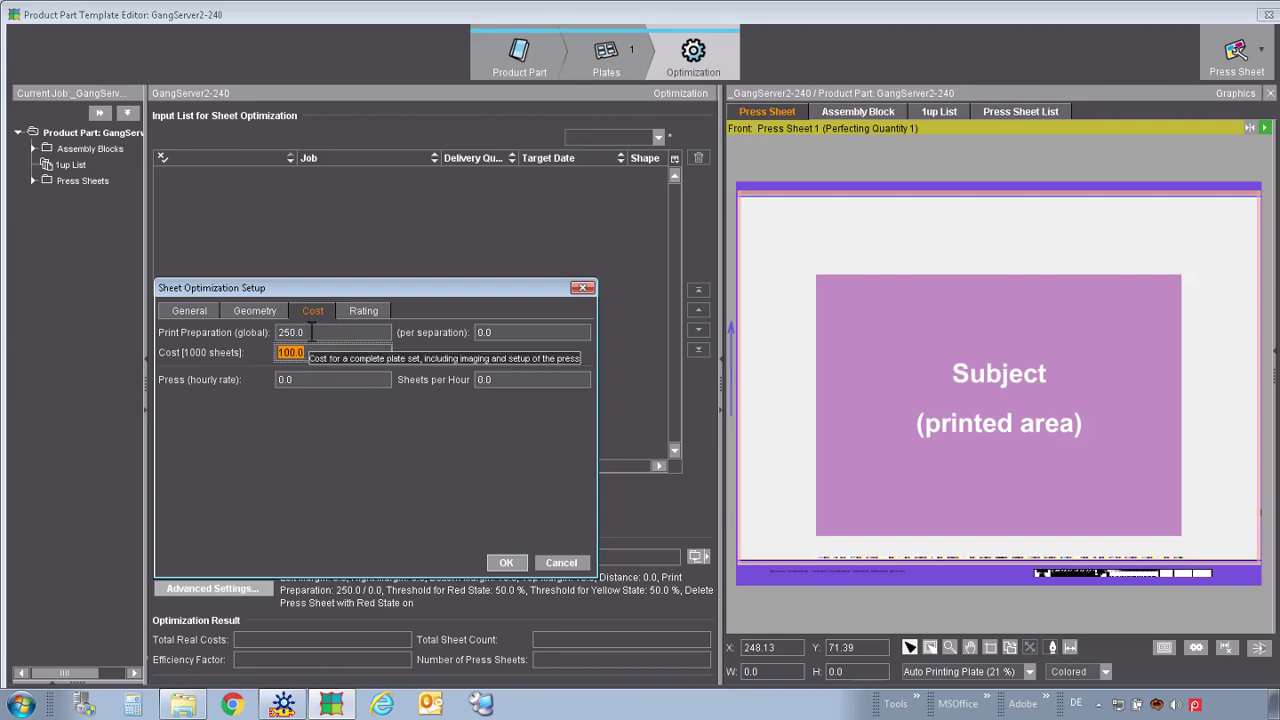
left_click(311, 333)
left_click(305, 351)
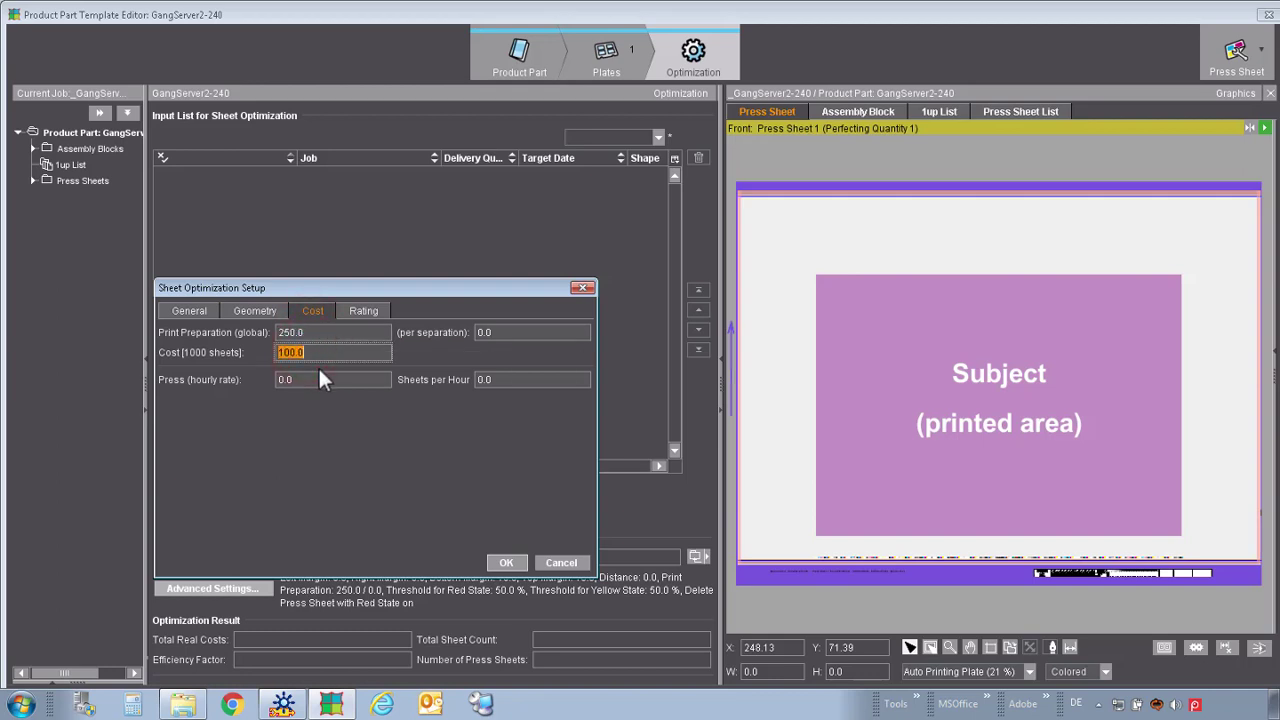
Set the red and yellow rating thresholds to 80% each.
left_click(373, 310)
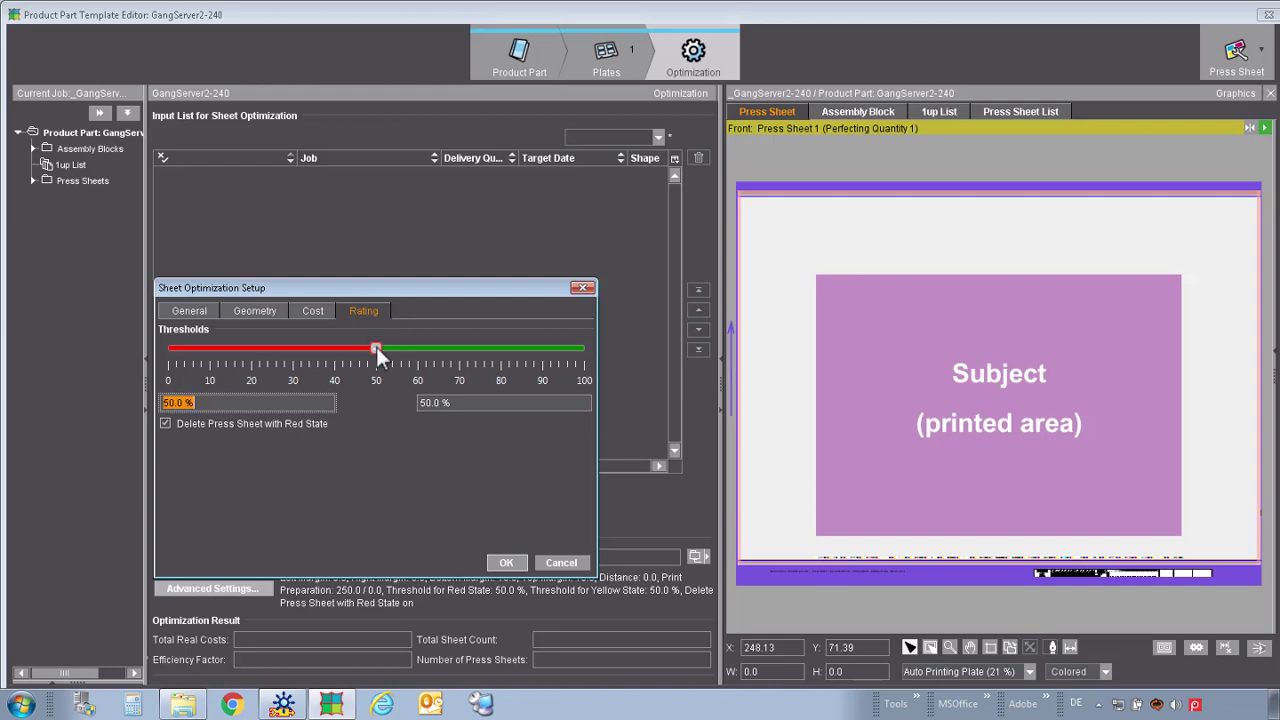
left_click(203, 402)
left_click_drag(376, 349, 499, 357)
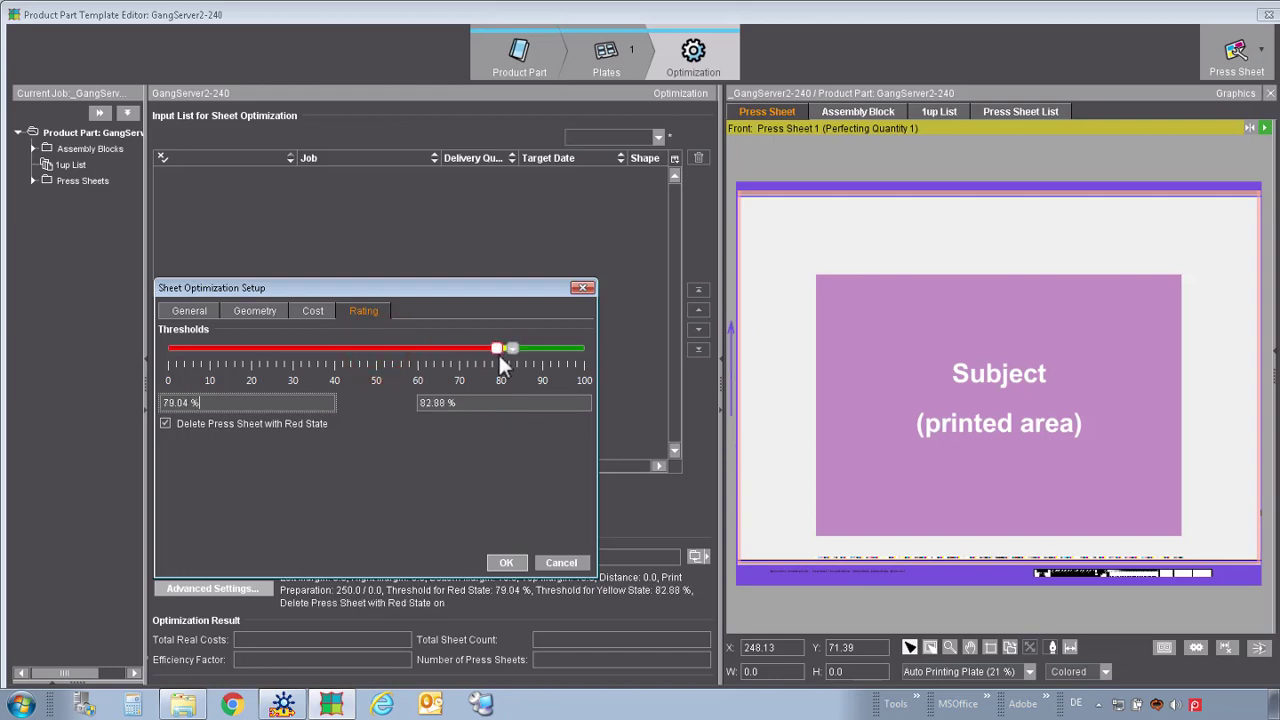
left_click(300, 401)
key("BackSpace")
key("BackSpace")
key("BackSpace")
key("BackSpace")
type("80")
key("Tab")
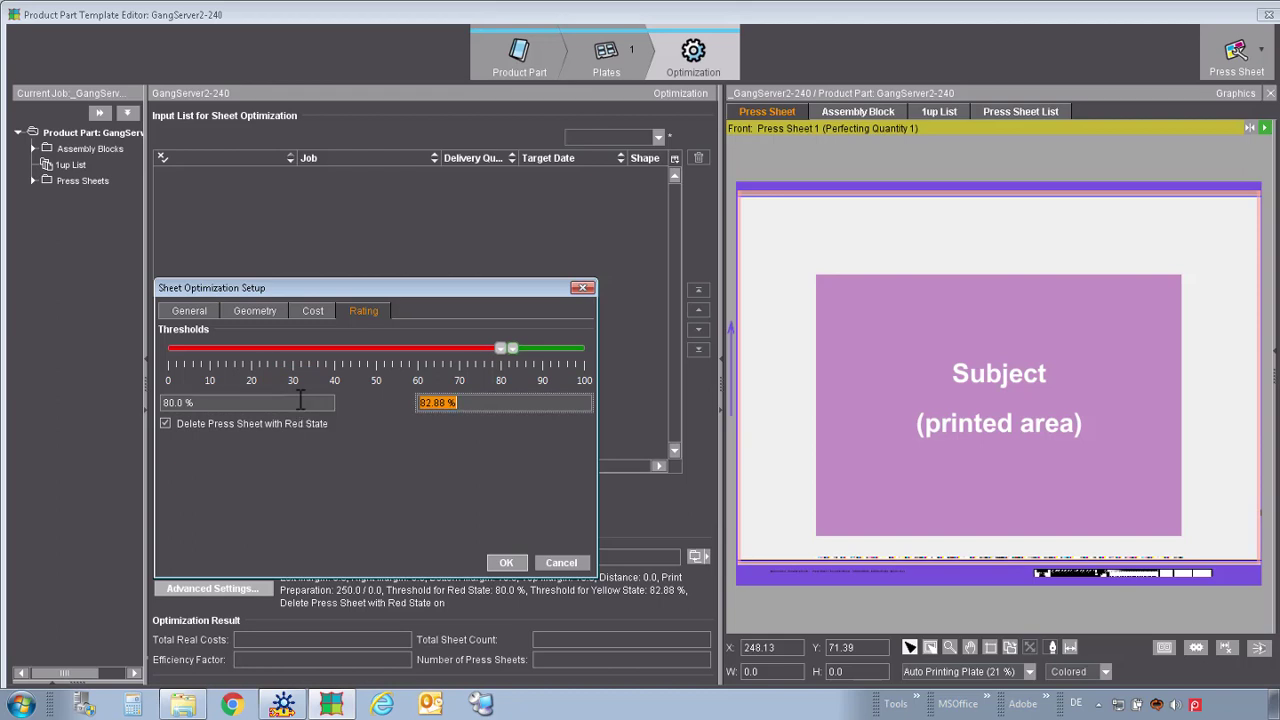
type("80")
key("Tab")
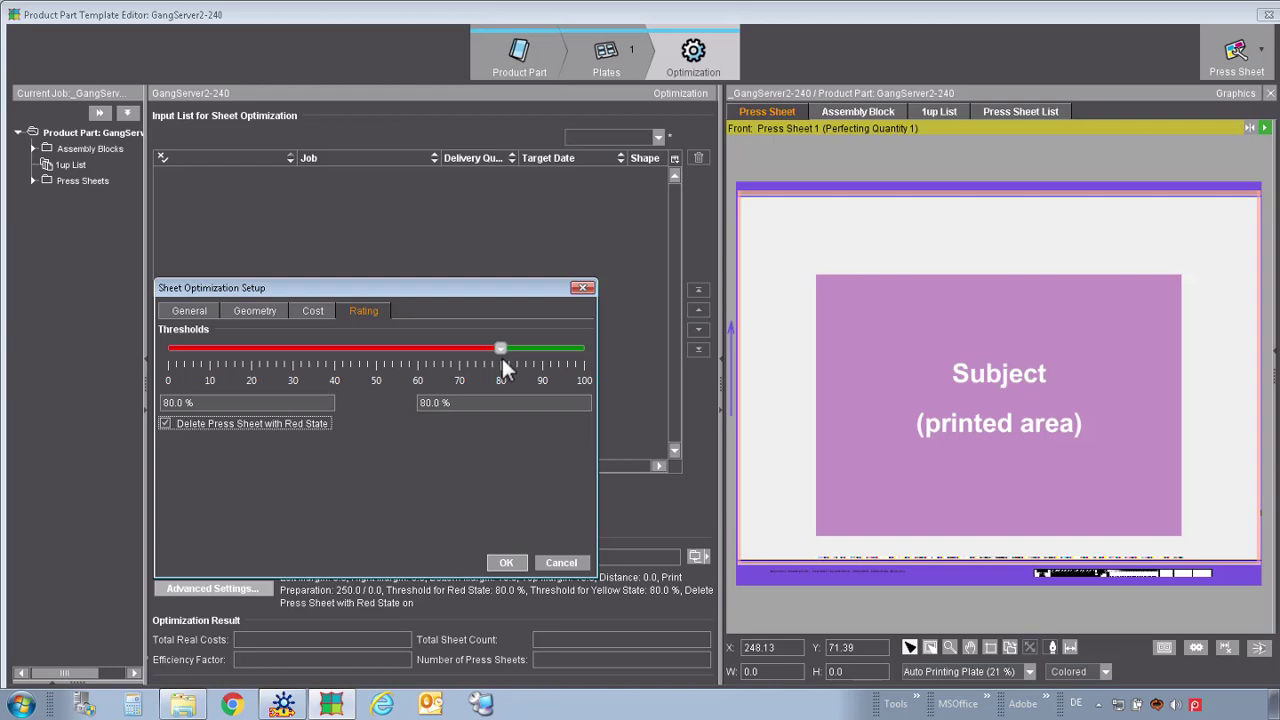
Apply the sheet optimization setup and close the GangServer2-240 template editor.
left_click(510, 562)
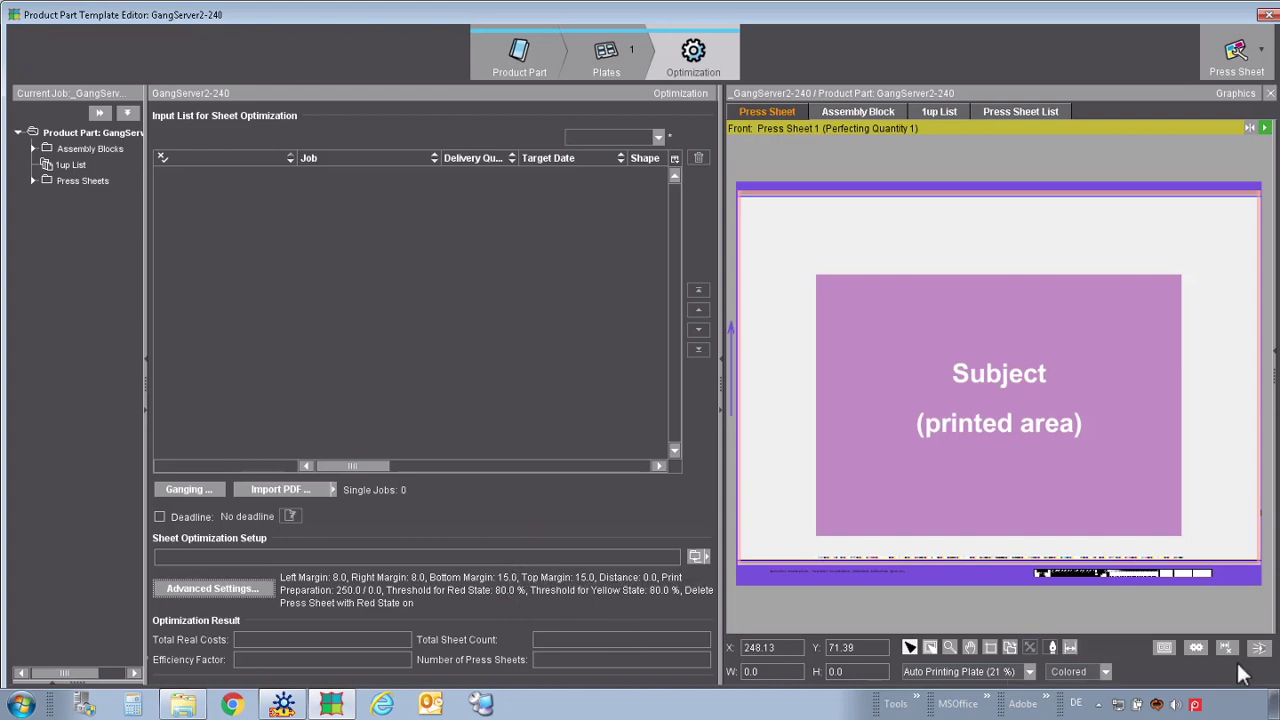
left_click(693, 52)
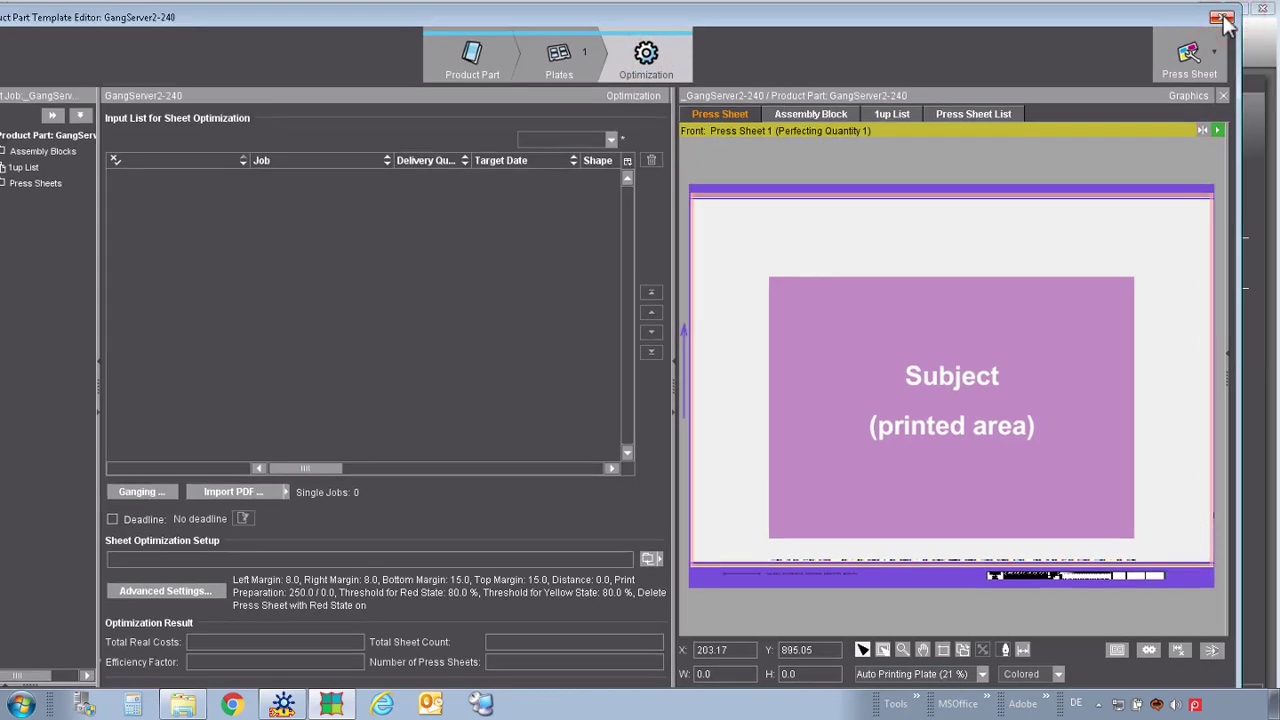
left_click(1223, 17)
Save the GangServer2-240 template changes and start the gang job import.
left_click(673, 396)
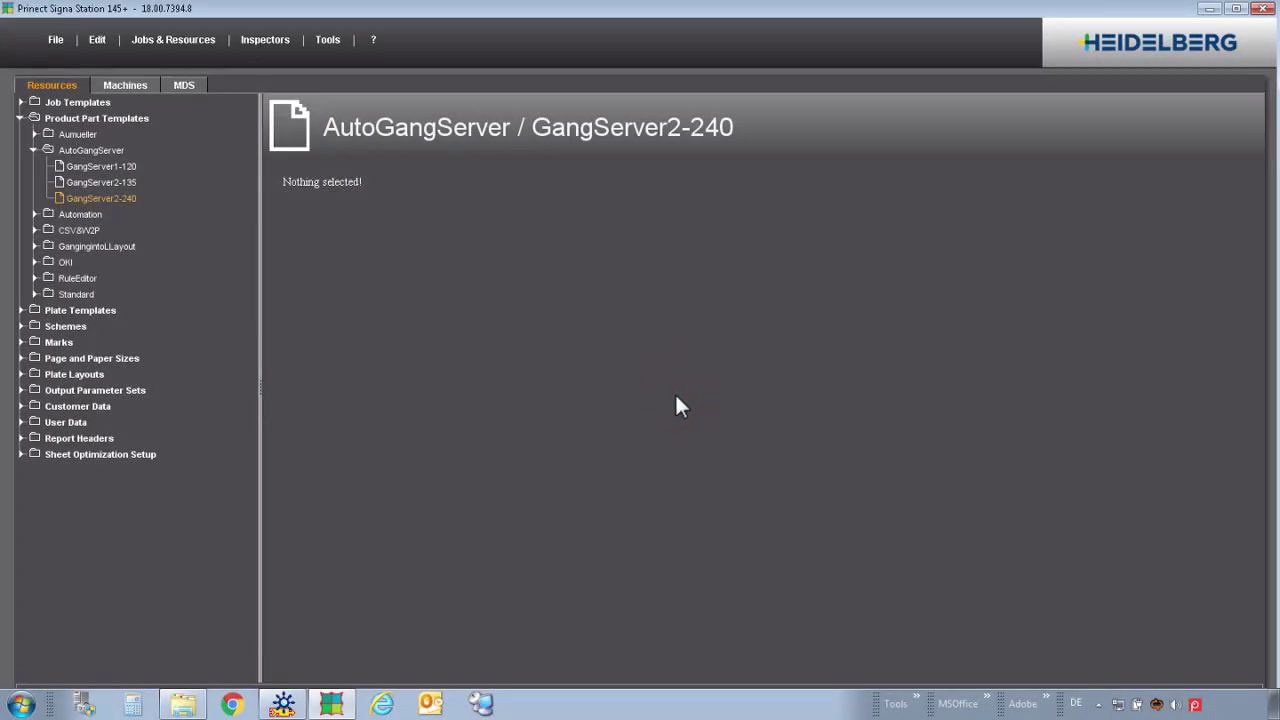
left_click(329, 40)
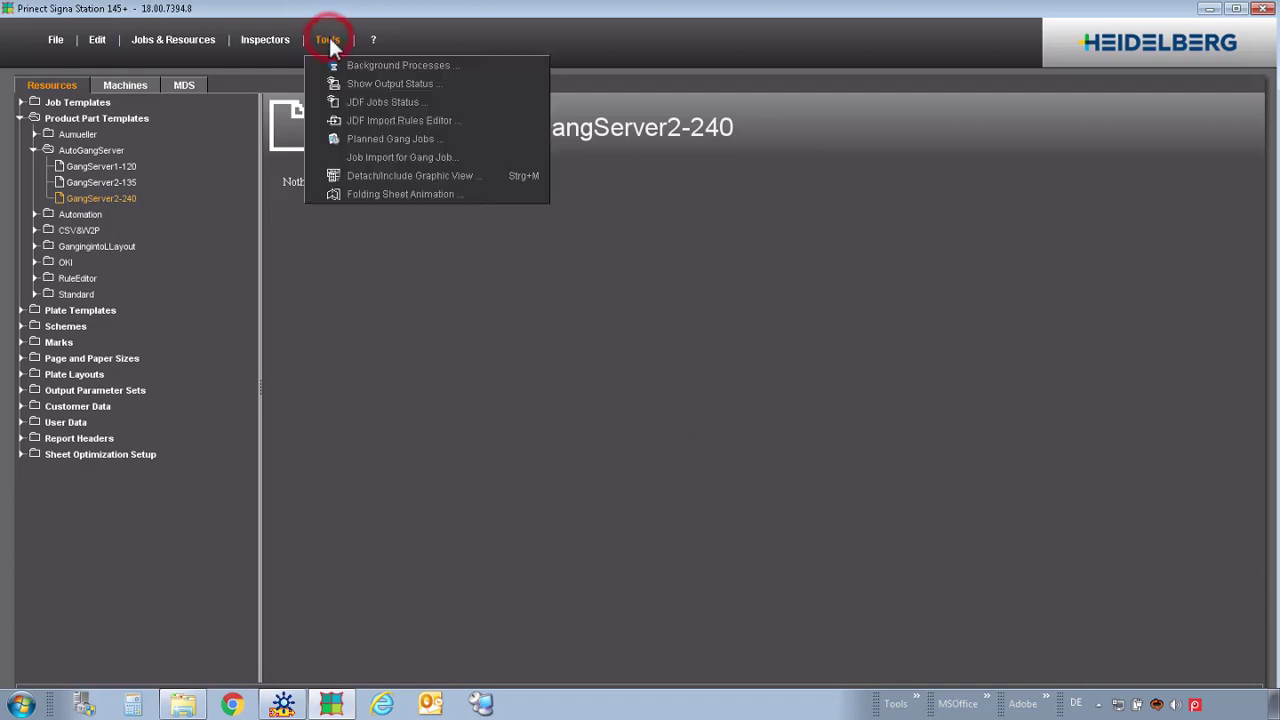
left_click(373, 160)
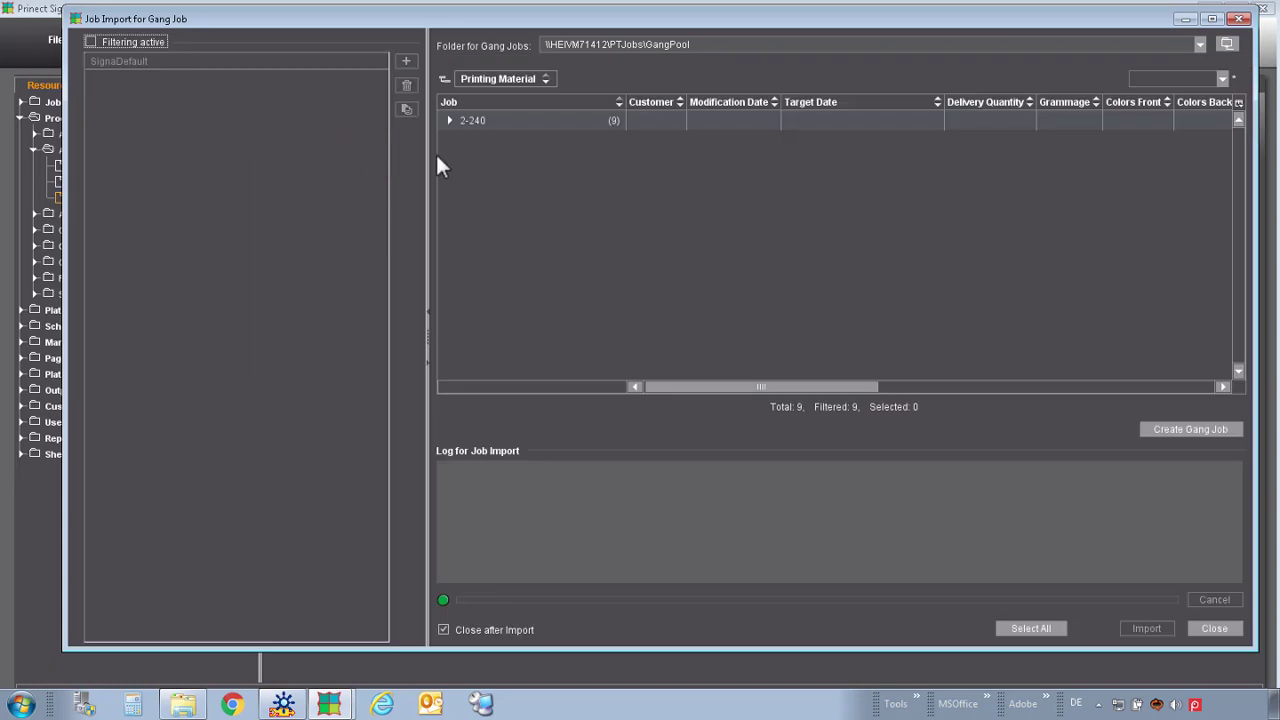
Select the nine 2-240 jobs from GangPool and activate filtering.
left_click(720, 45)
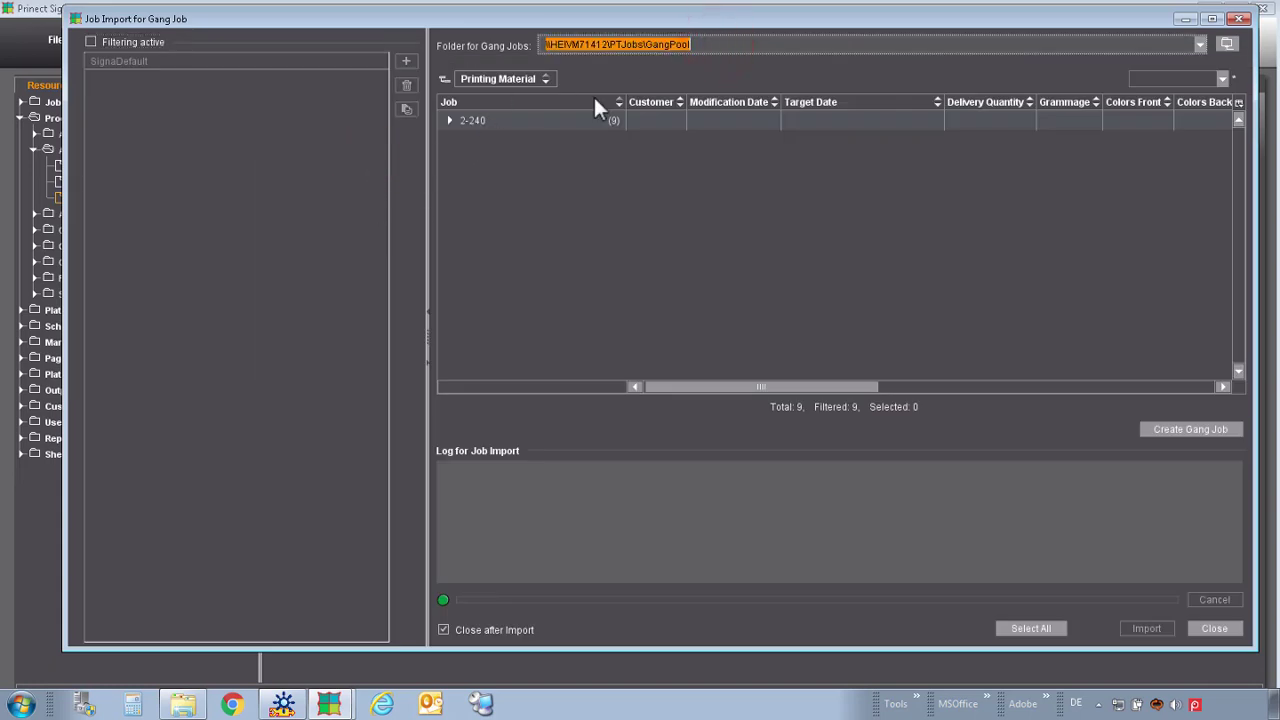
left_click(450, 118)
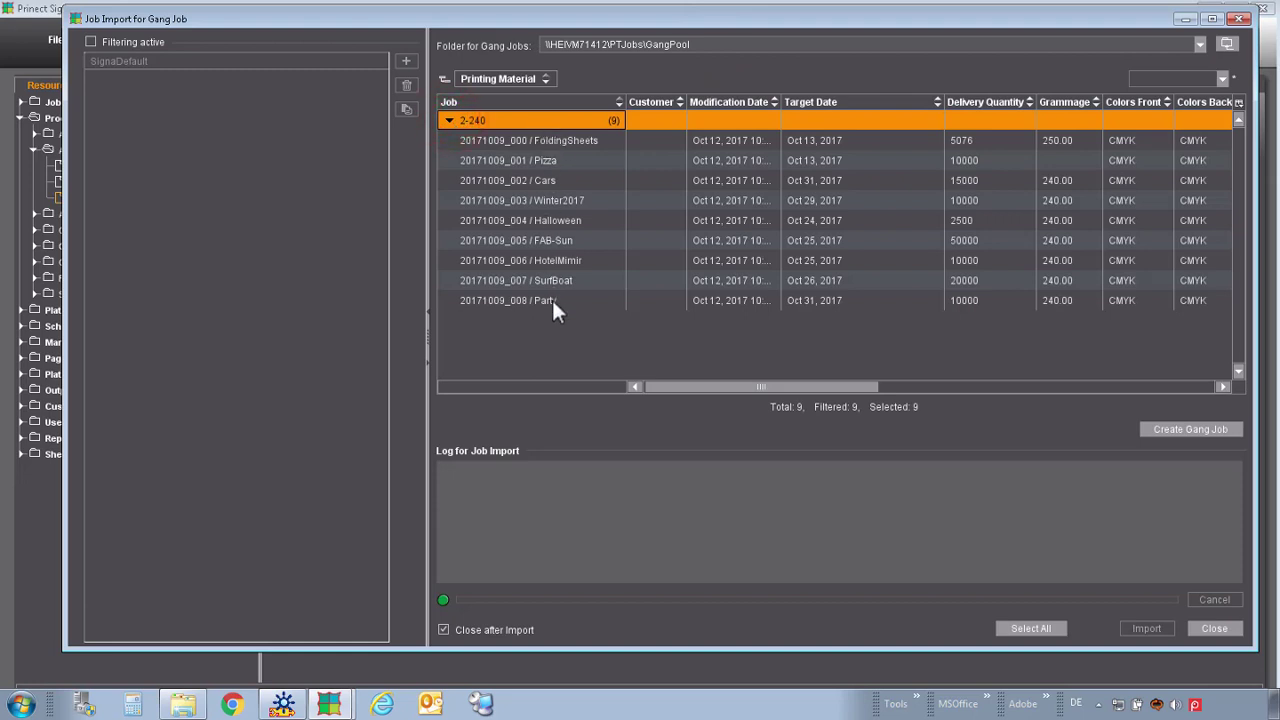
left_click(90, 39)
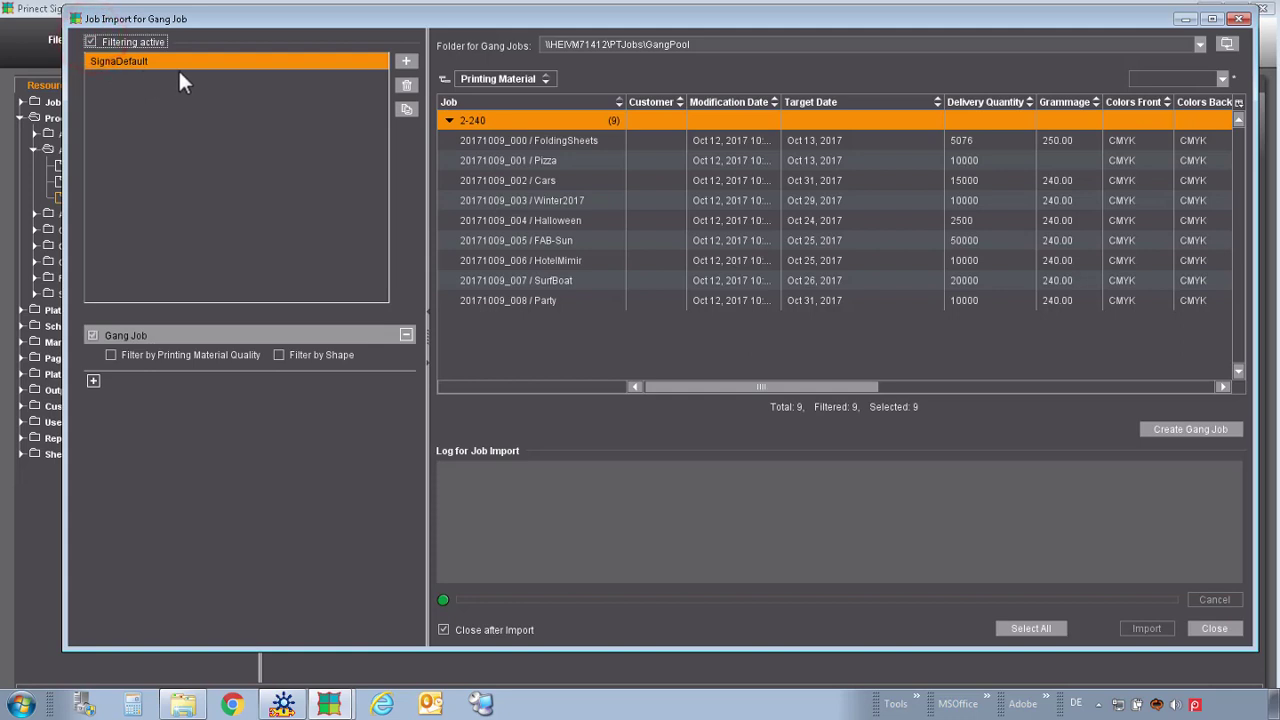
Add a new filter named 2-240.
left_click(406, 60)
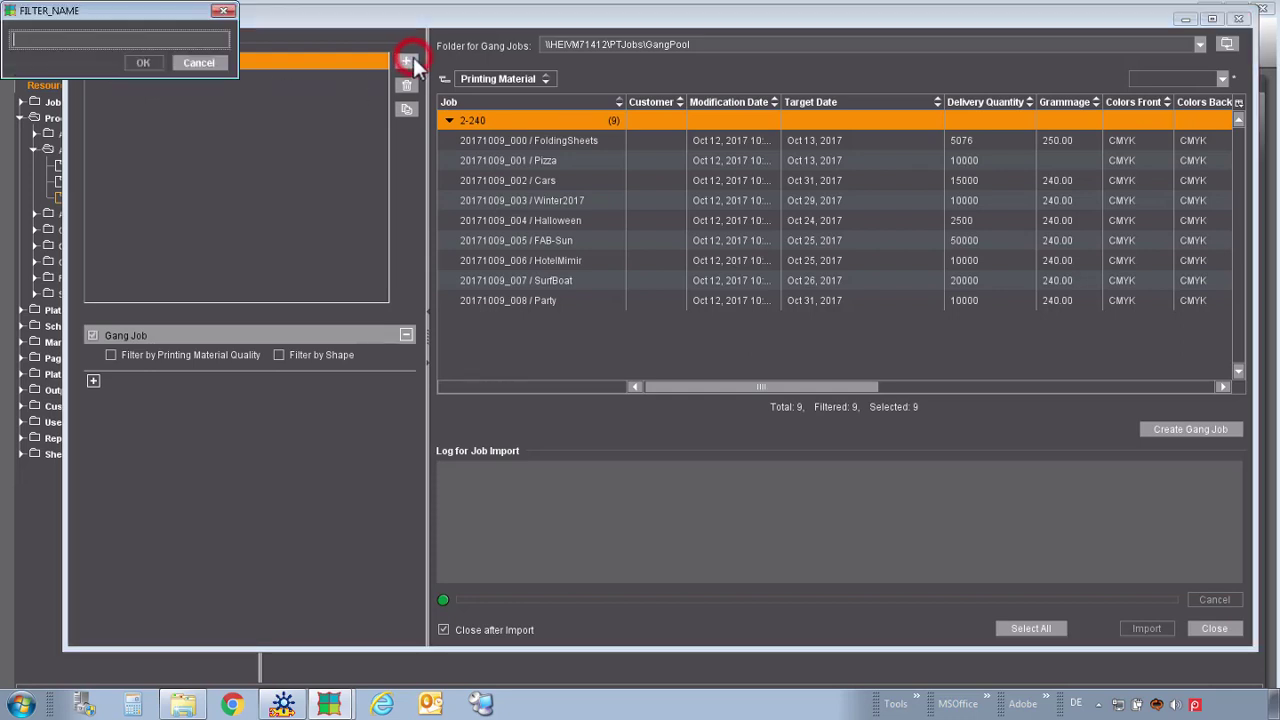
left_click(64, 37)
type("2-2")
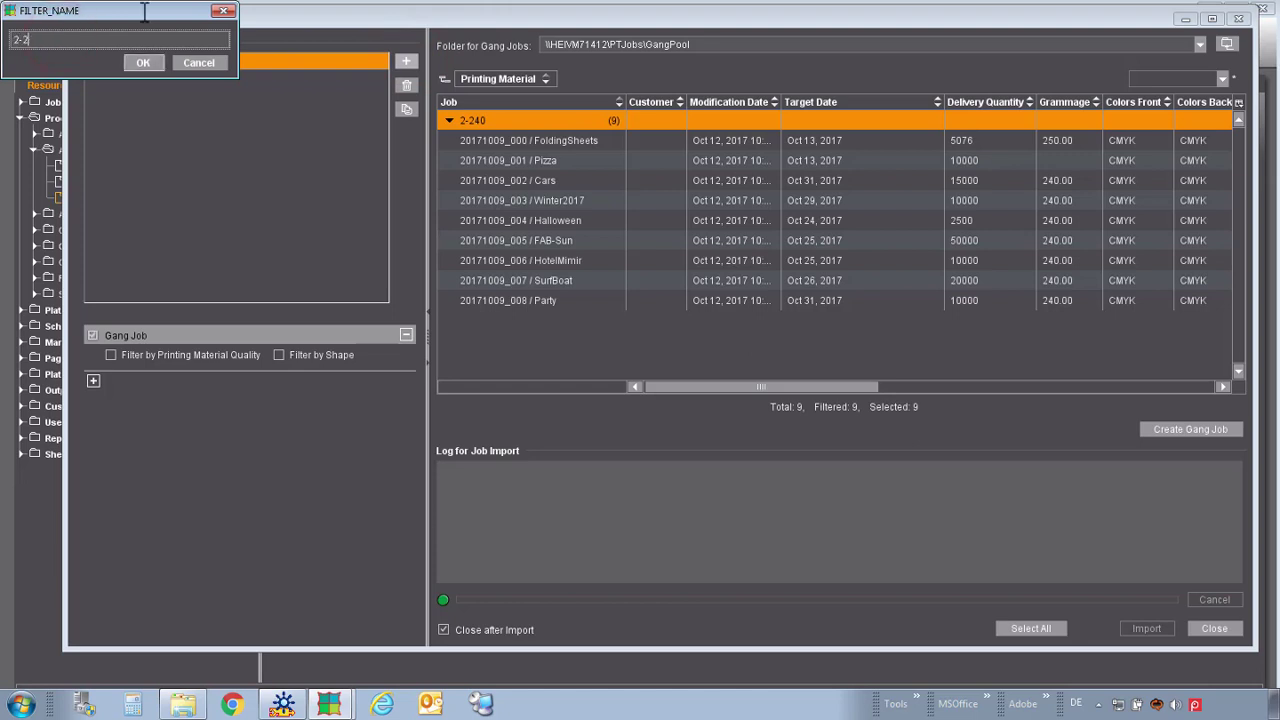
type("40")
left_click(153, 62)
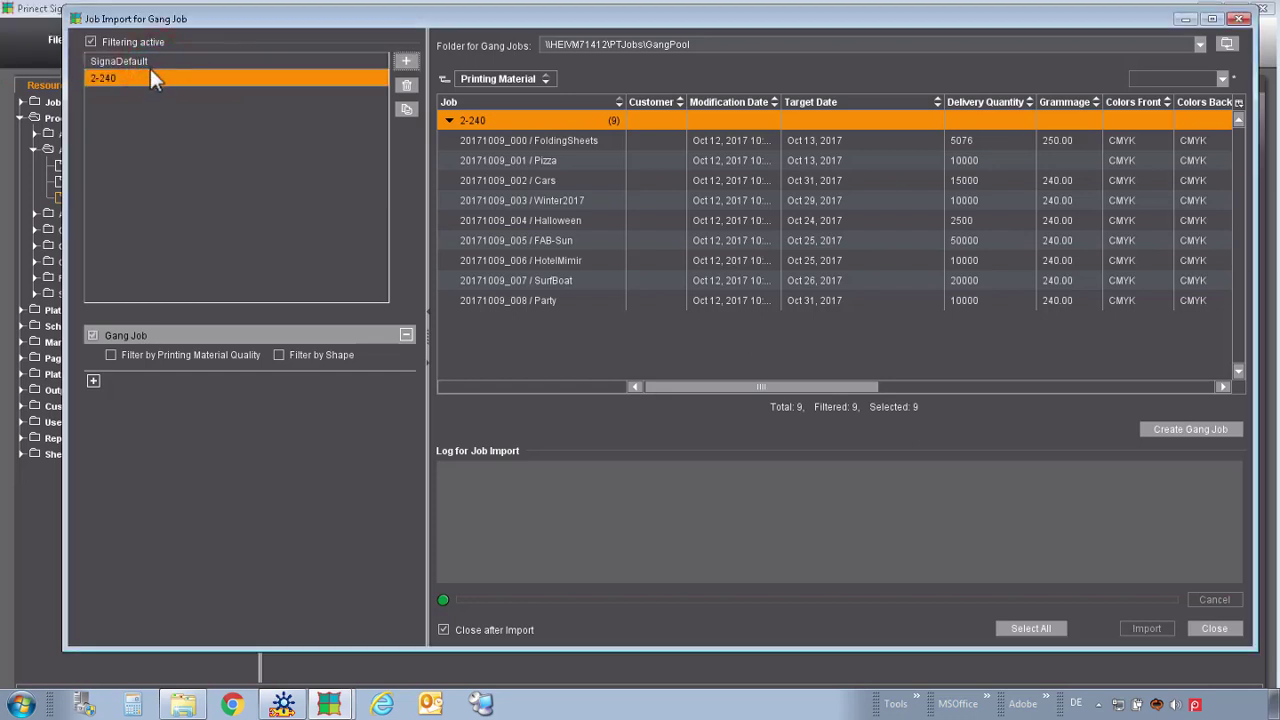
Give the 2-240 filter a rule: Printing Material equals 2-240.
left_click(92, 382)
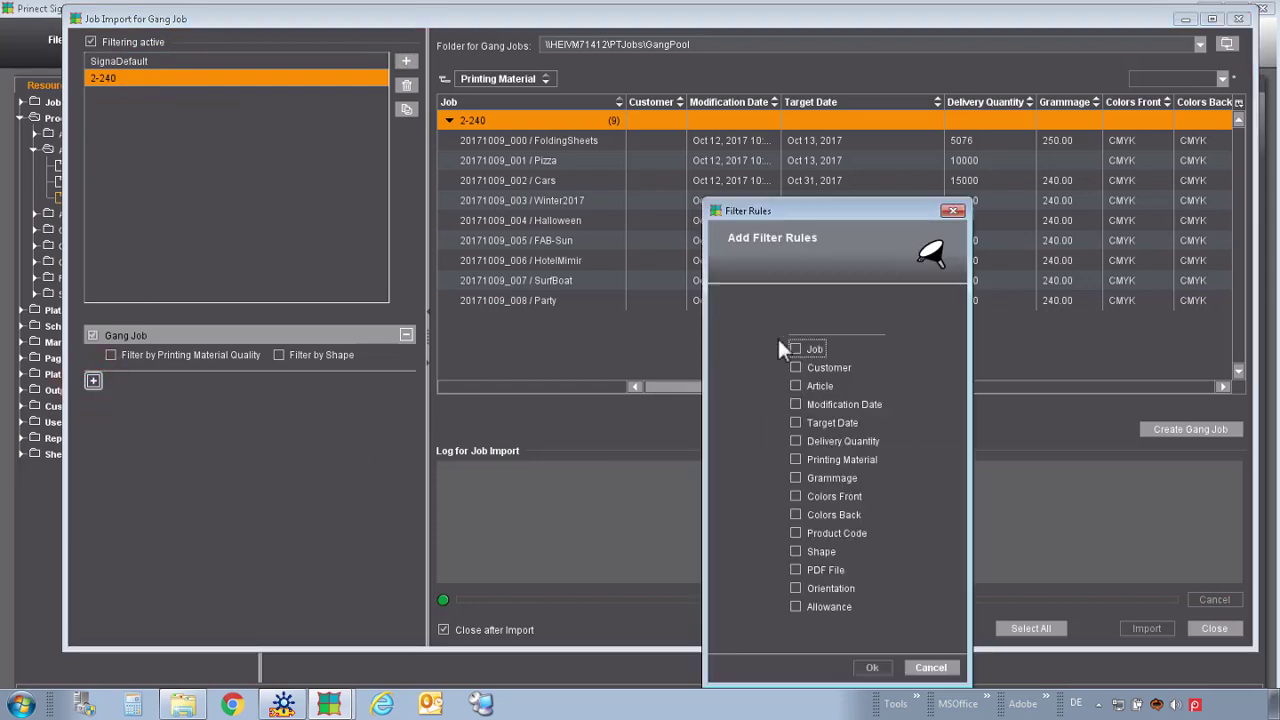
left_click(797, 460)
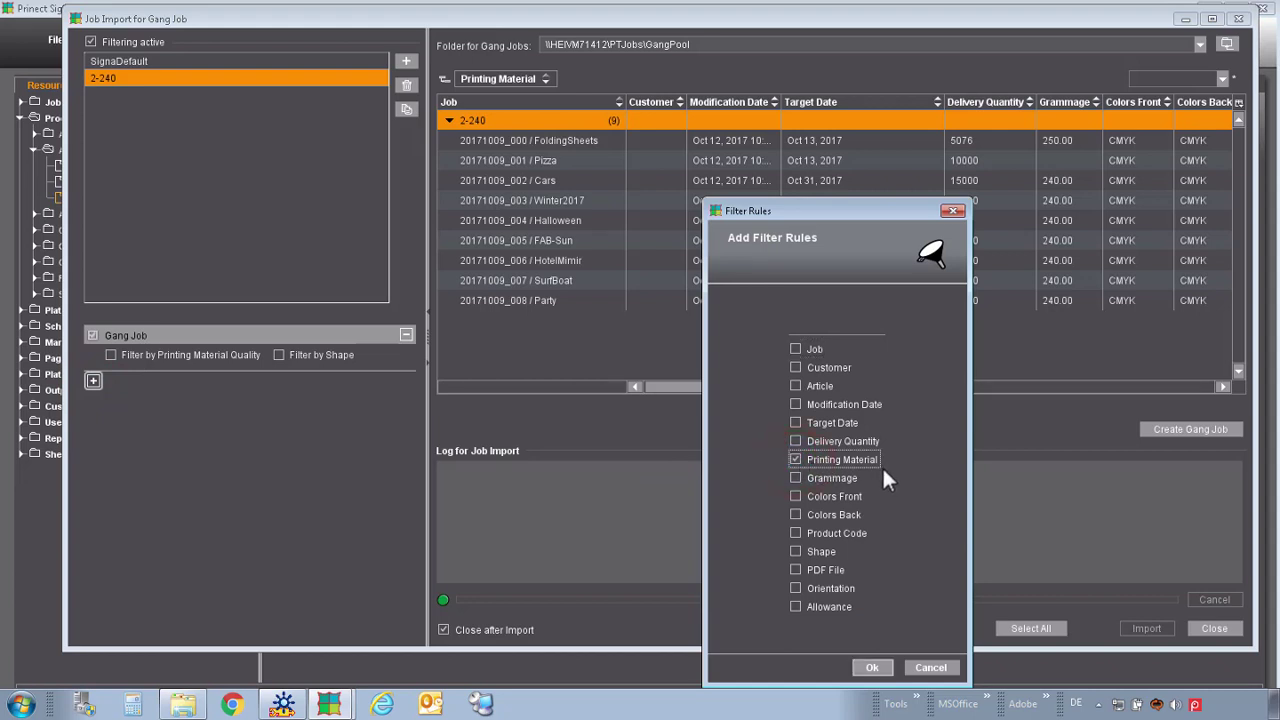
left_click(884, 669)
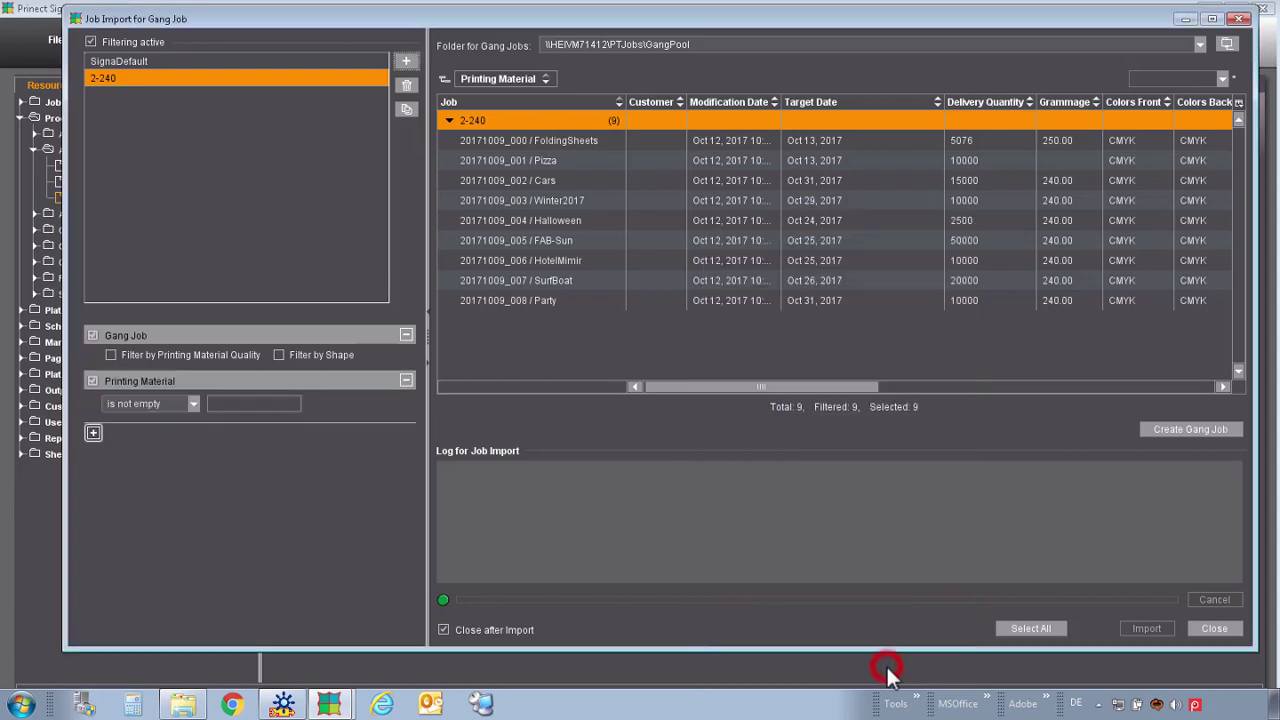
left_click(193, 404)
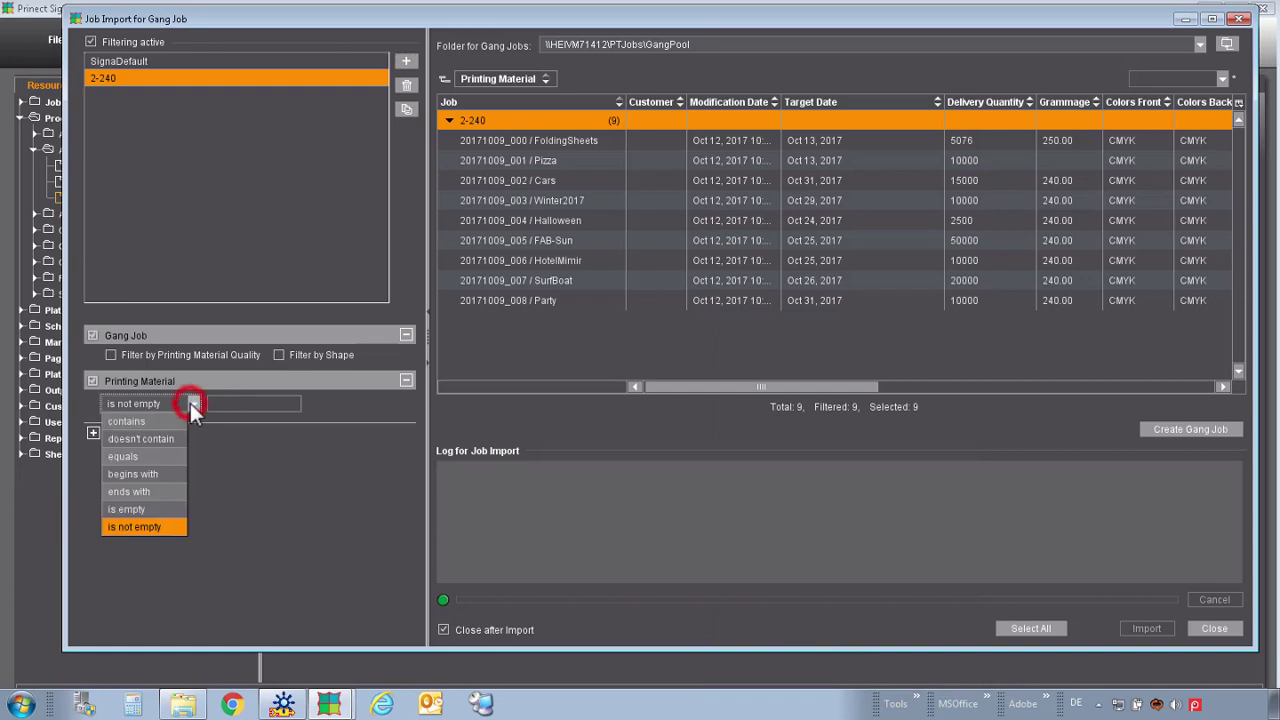
left_click(140, 458)
left_click(214, 392)
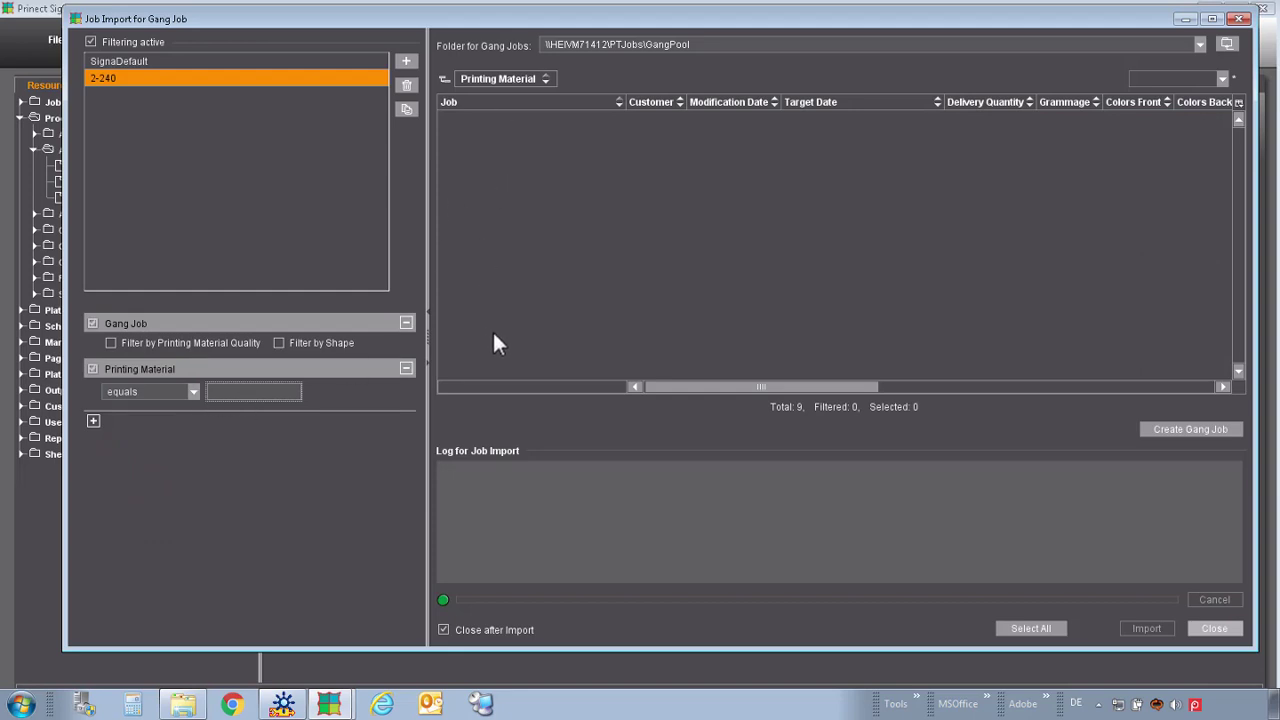
left_click(251, 391)
type("2-240")
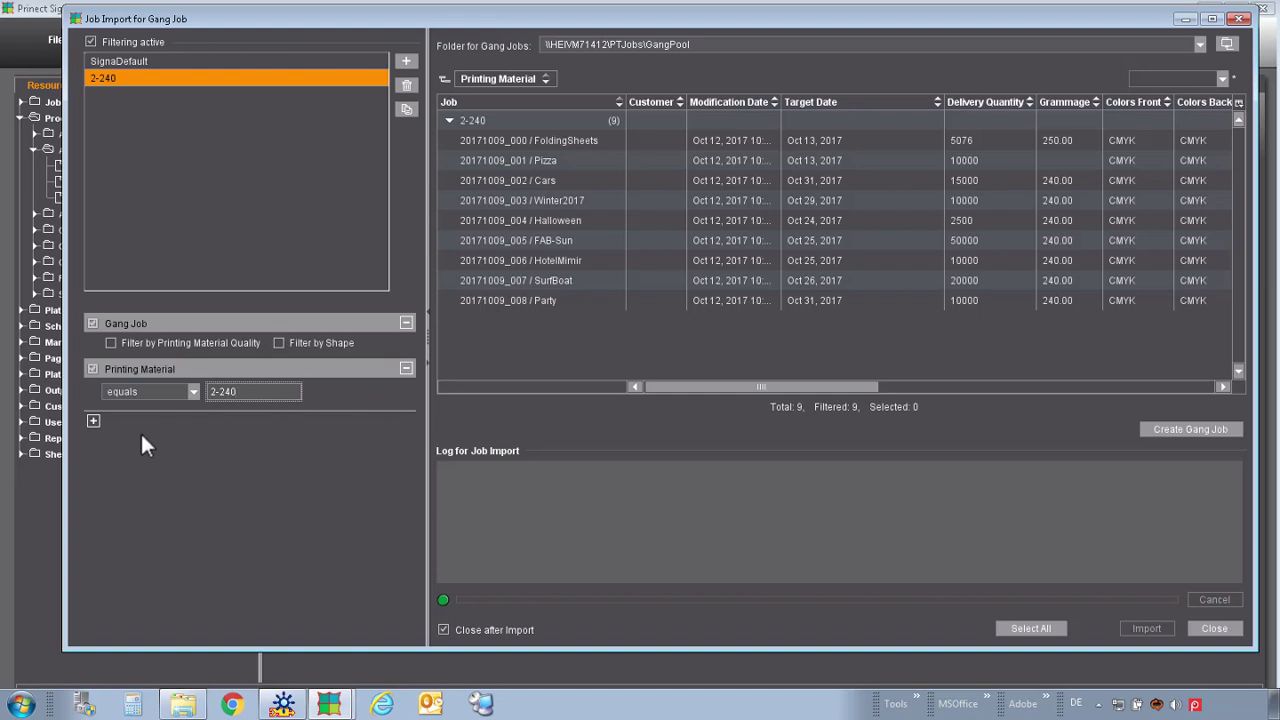
Add trial Colors Front and Colors Back rules to the 2-240 filter.
left_click(92, 421)
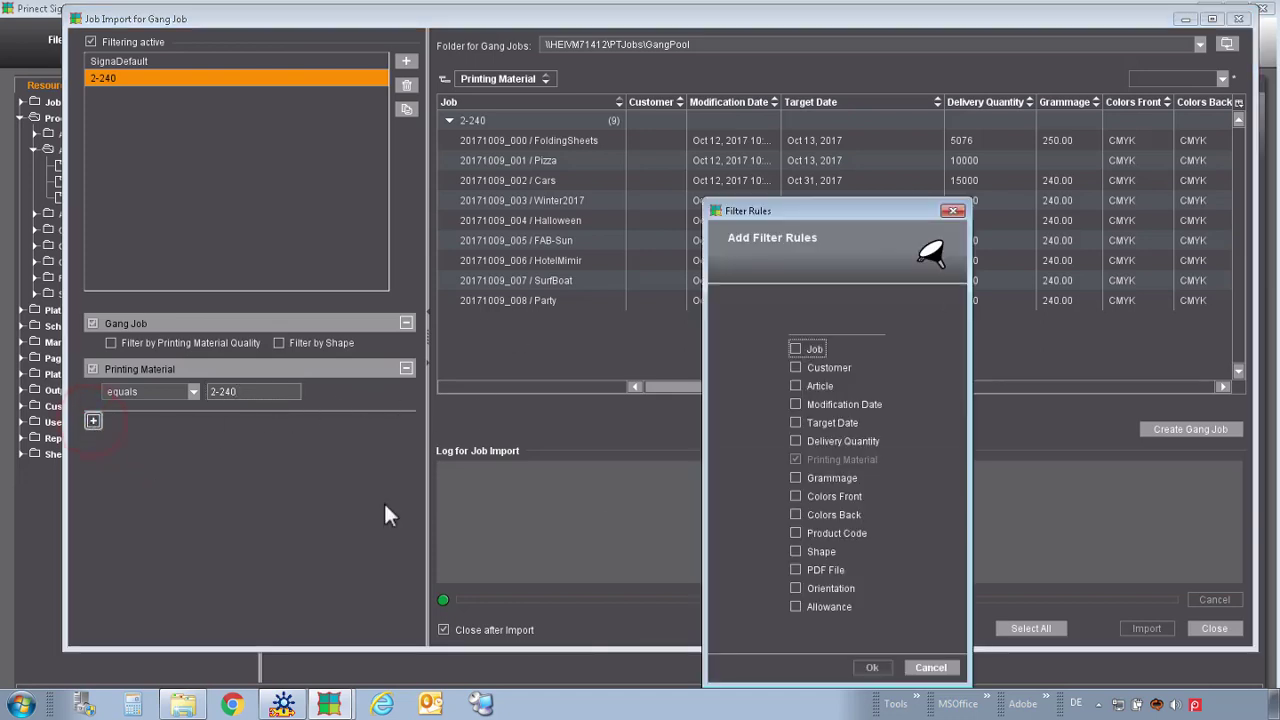
left_click(795, 496)
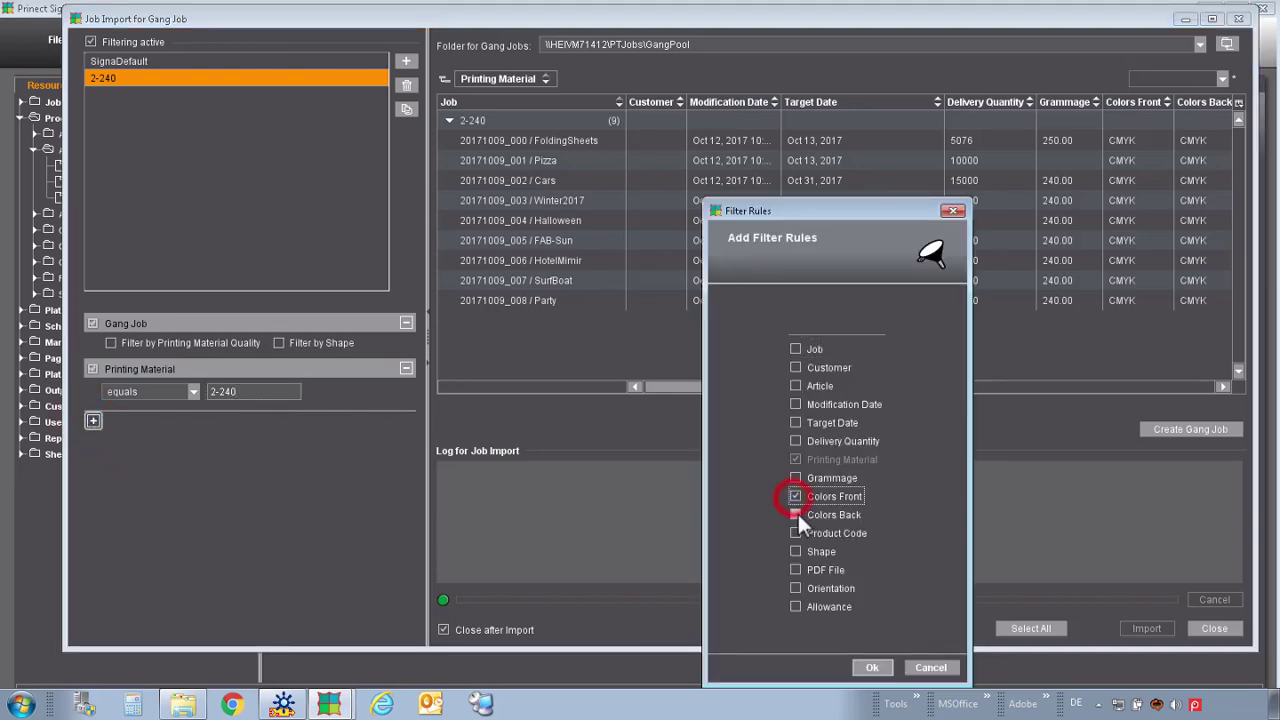
left_click(796, 514)
left_click(880, 670)
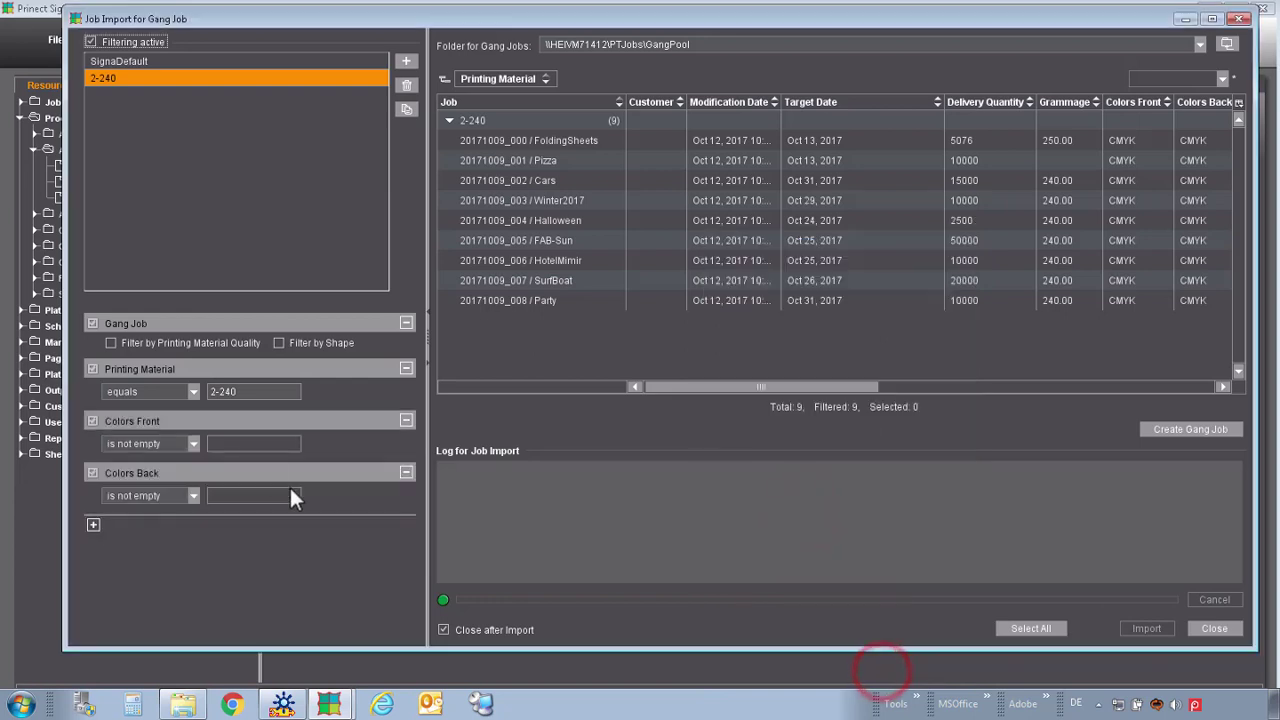
Set both colour rules to 'equals' k, then remove both rows again.
left_click(193, 443)
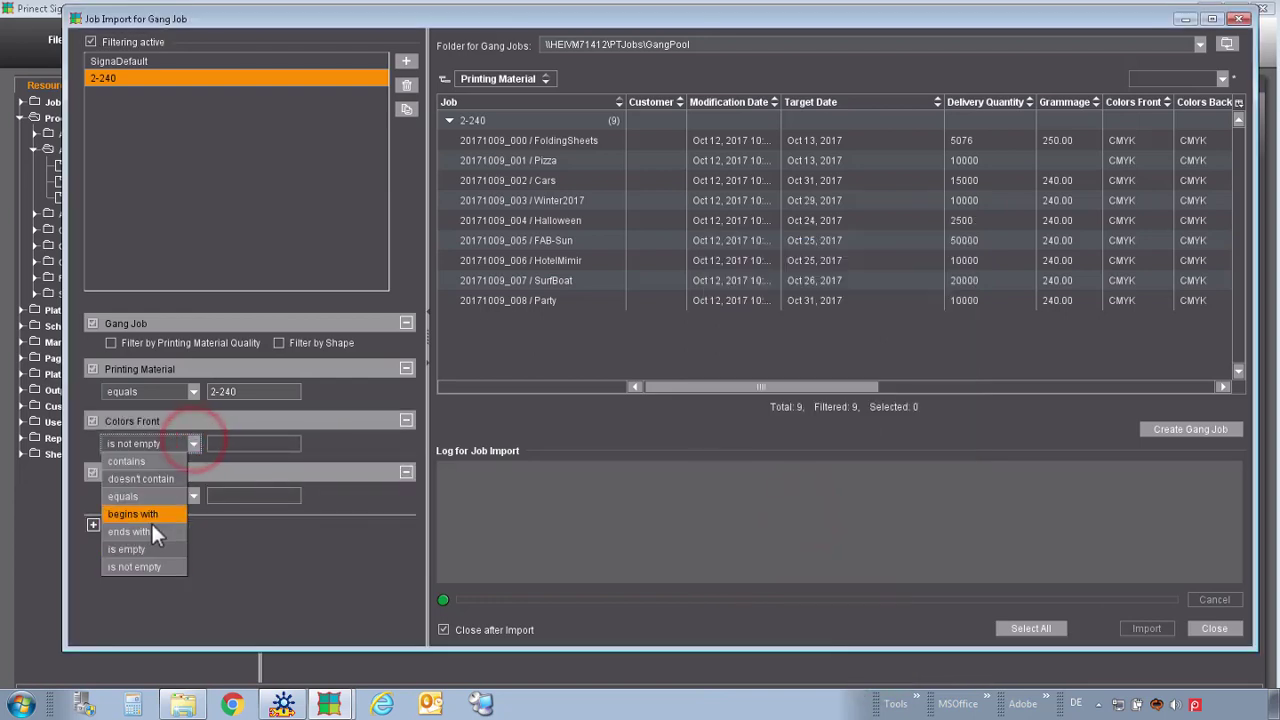
left_click(151, 497)
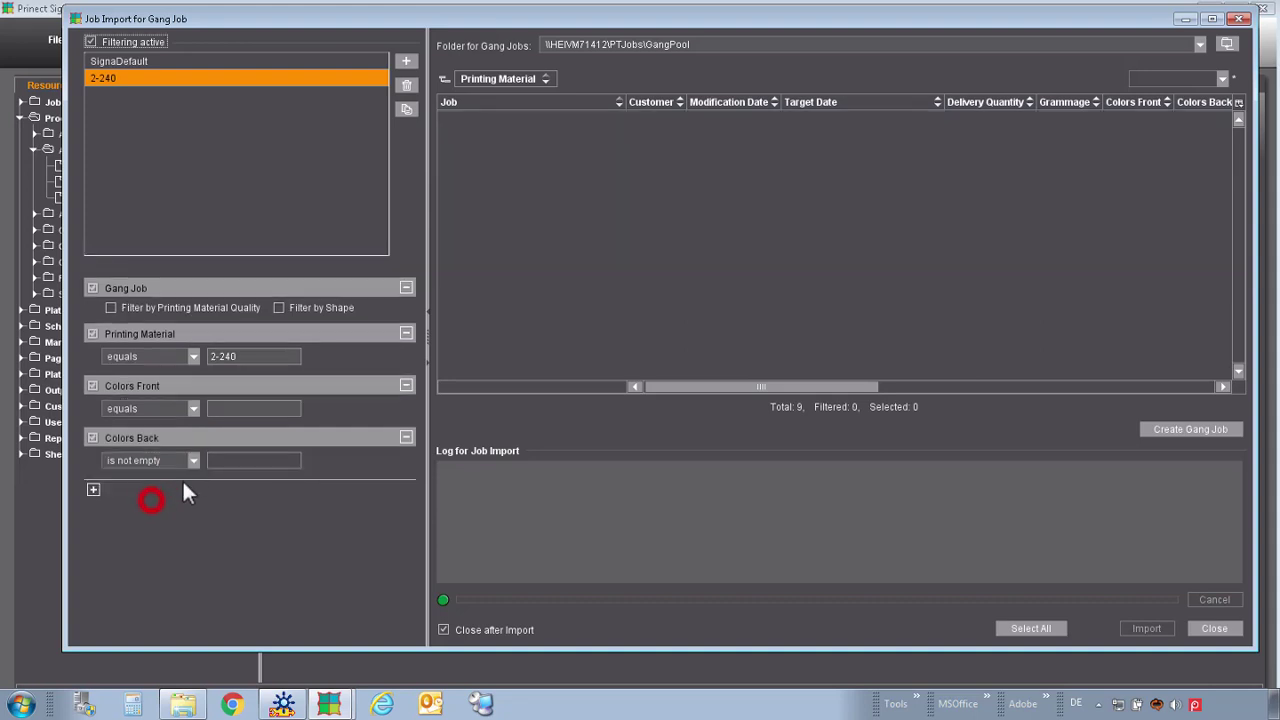
left_click(222, 407)
type("k")
left_click(190, 459)
left_click(157, 513)
left_click(222, 460)
type("k")
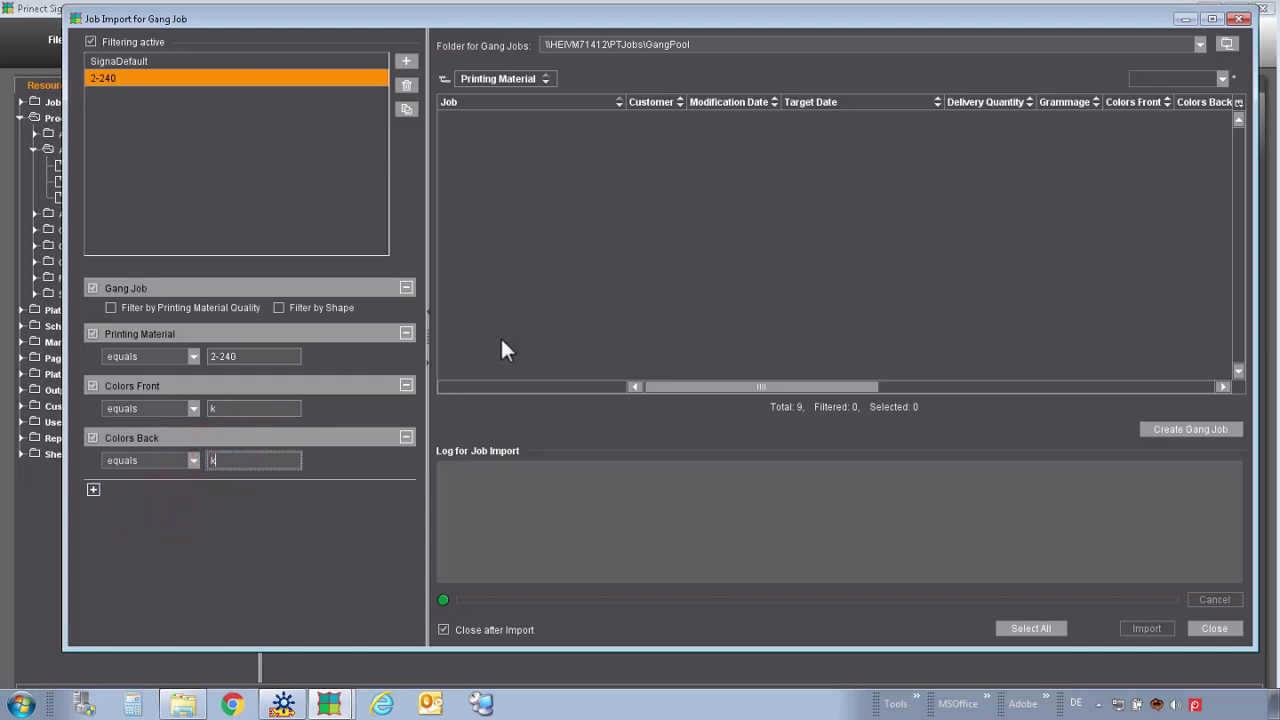
left_click(406, 438)
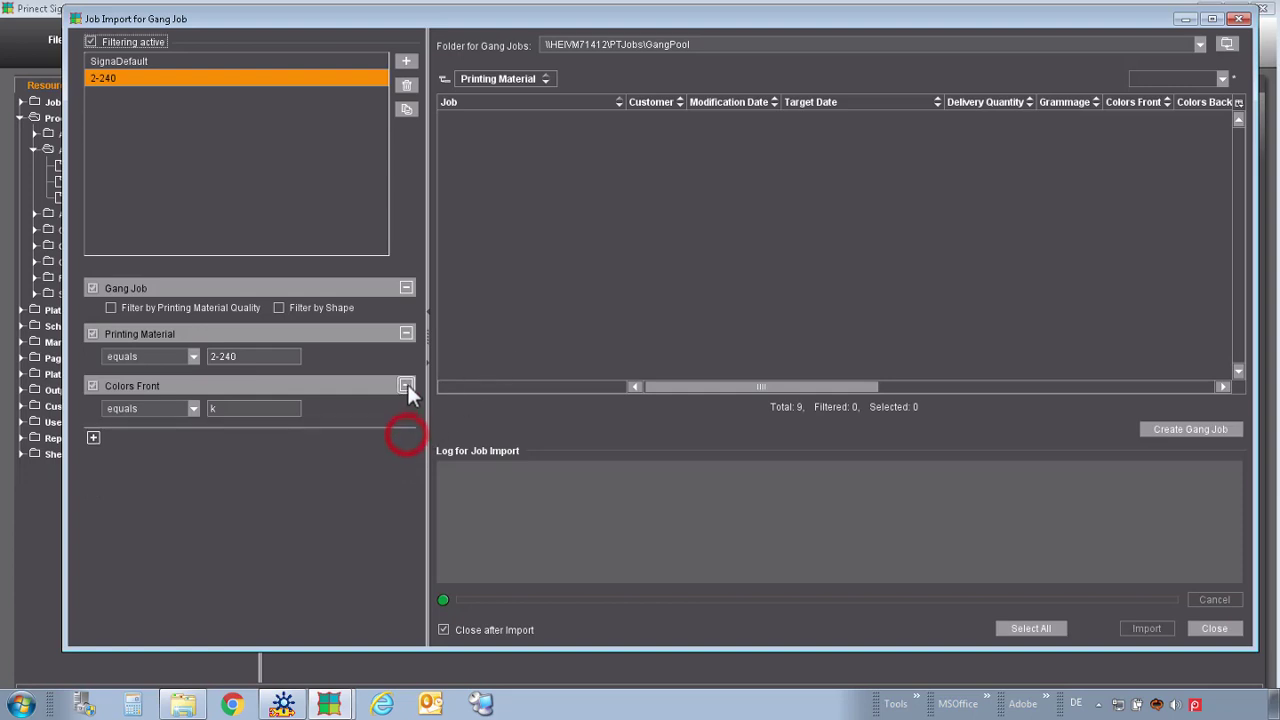
left_click(406, 385)
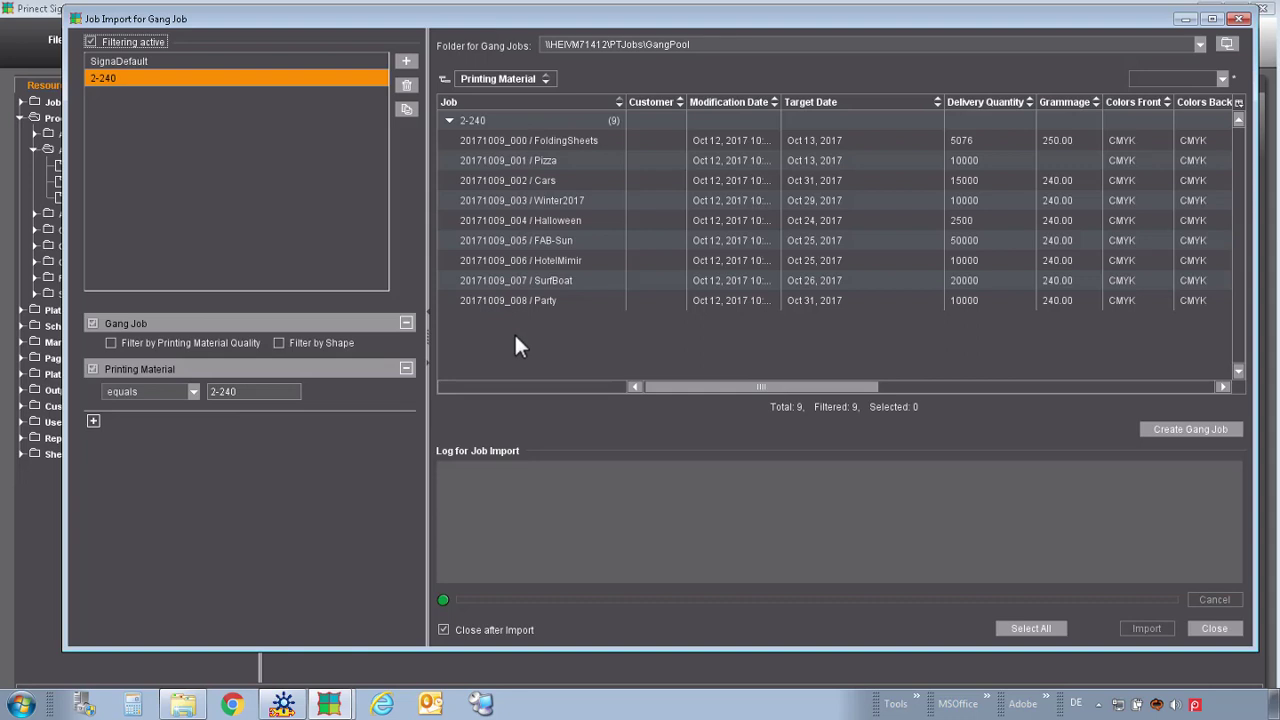
Close Job Import for Gang Job and bring up Tools > Planned Gang Jobs.
left_click(1226, 631)
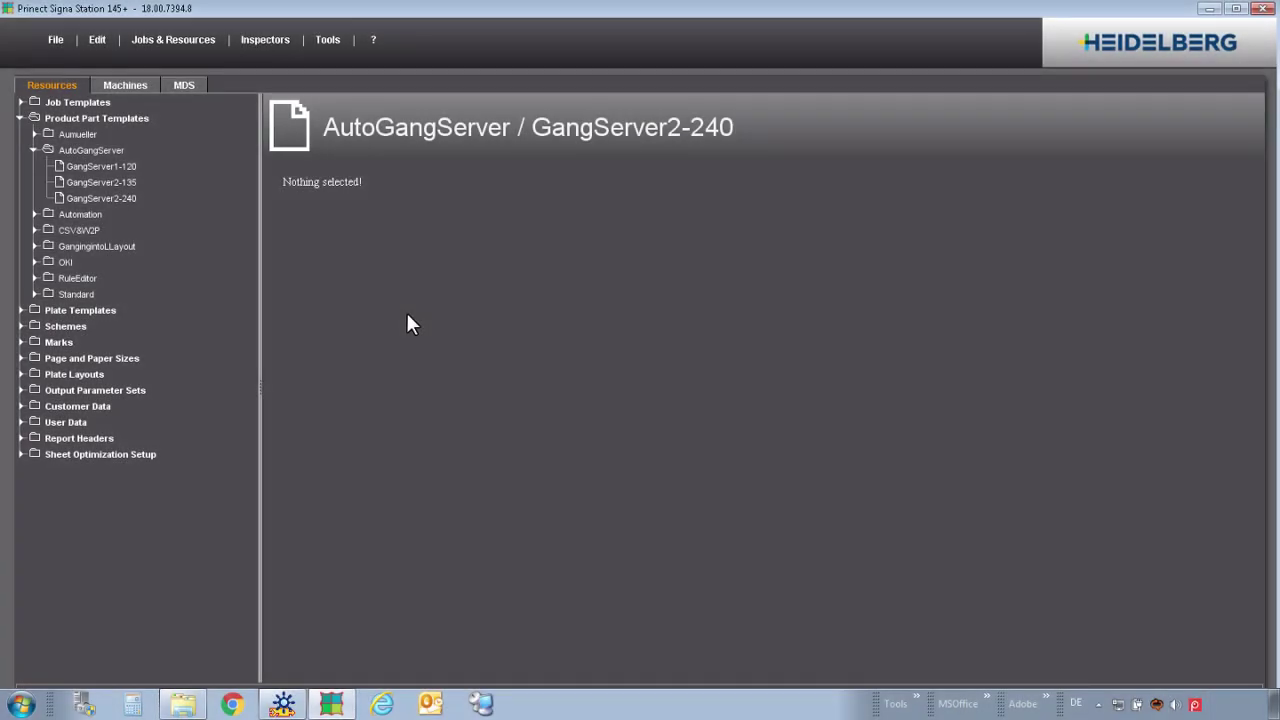
left_click(329, 42)
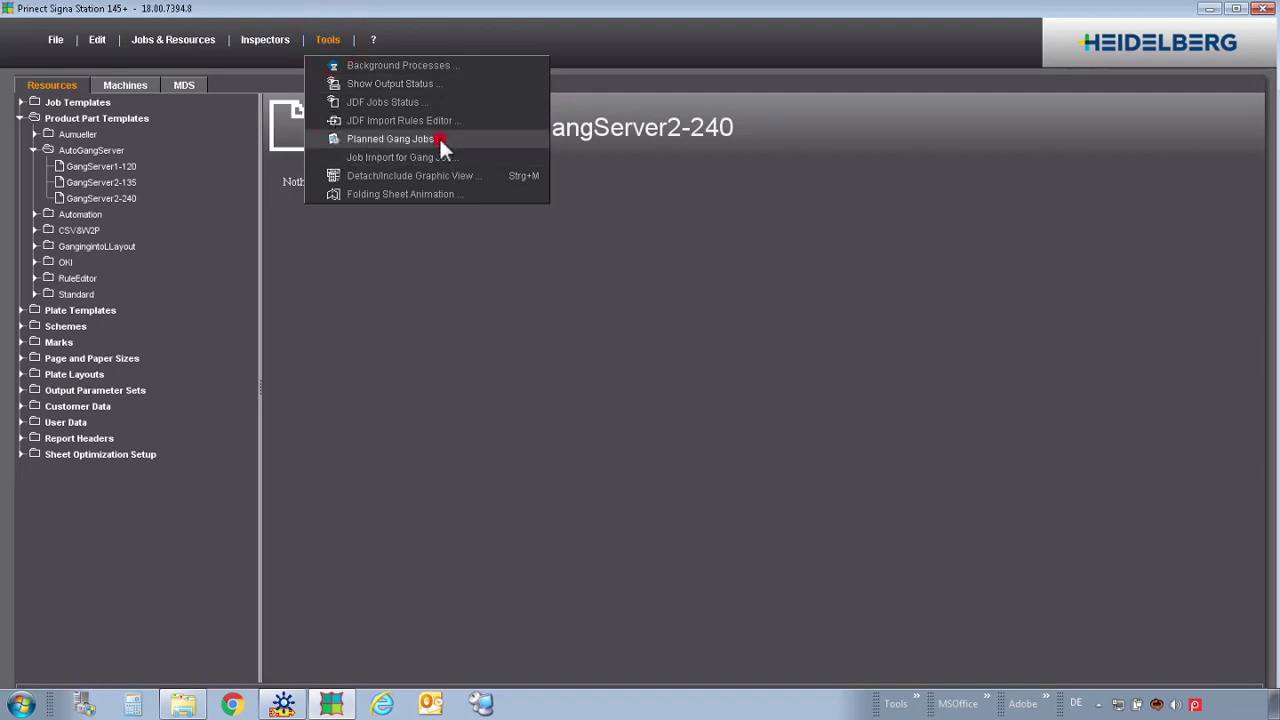
left_click(440, 141)
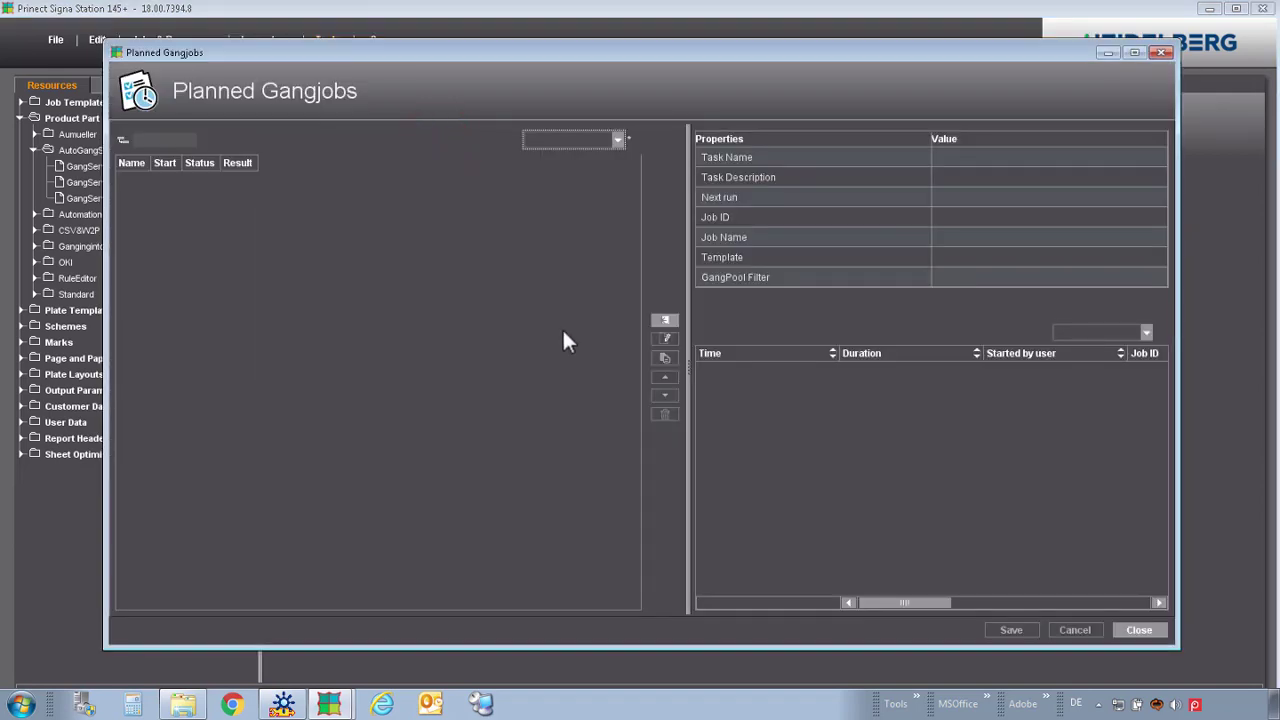
Create a new planned task named 2-240 with description 'Gang Server'.
left_click(666, 321)
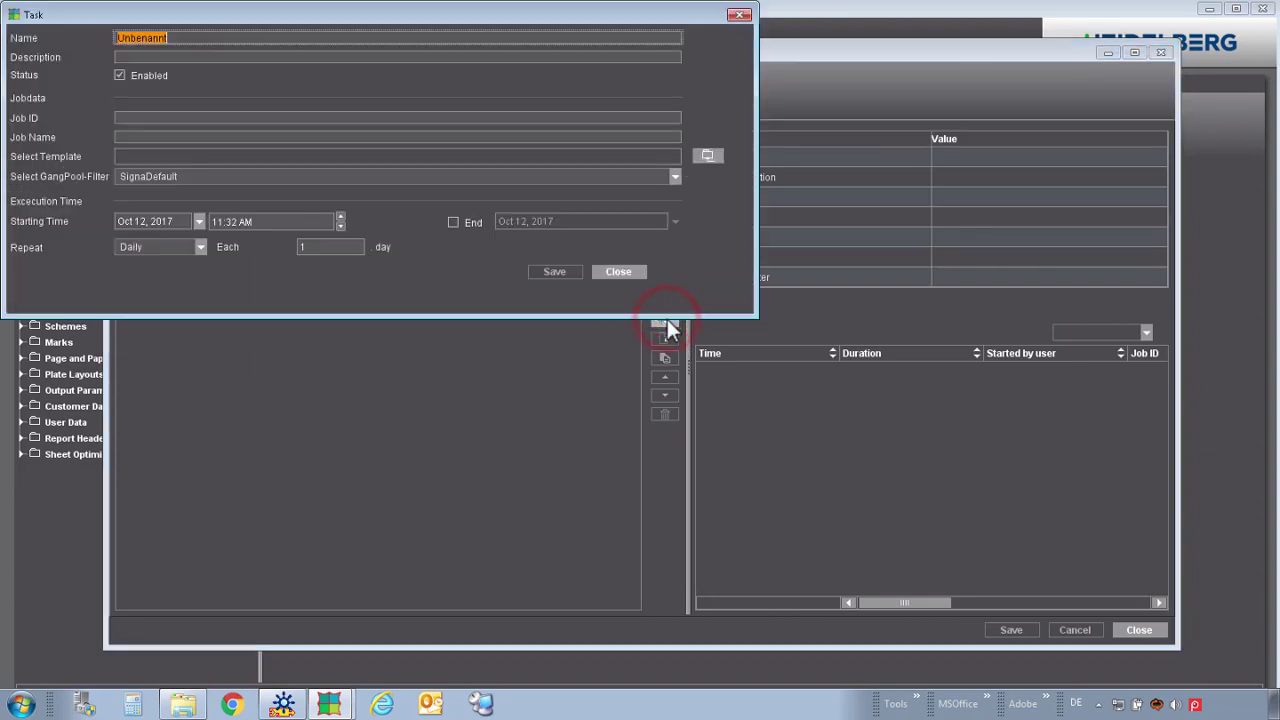
double_click(180, 37)
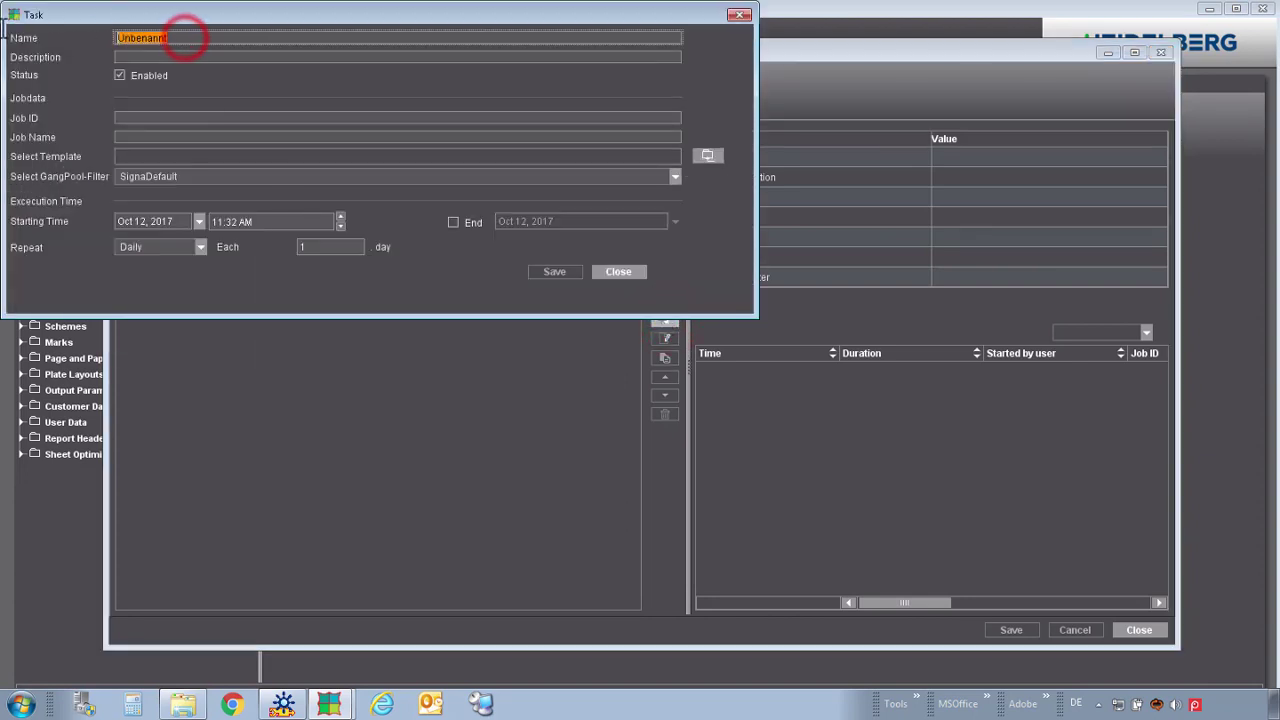
type("2-240")
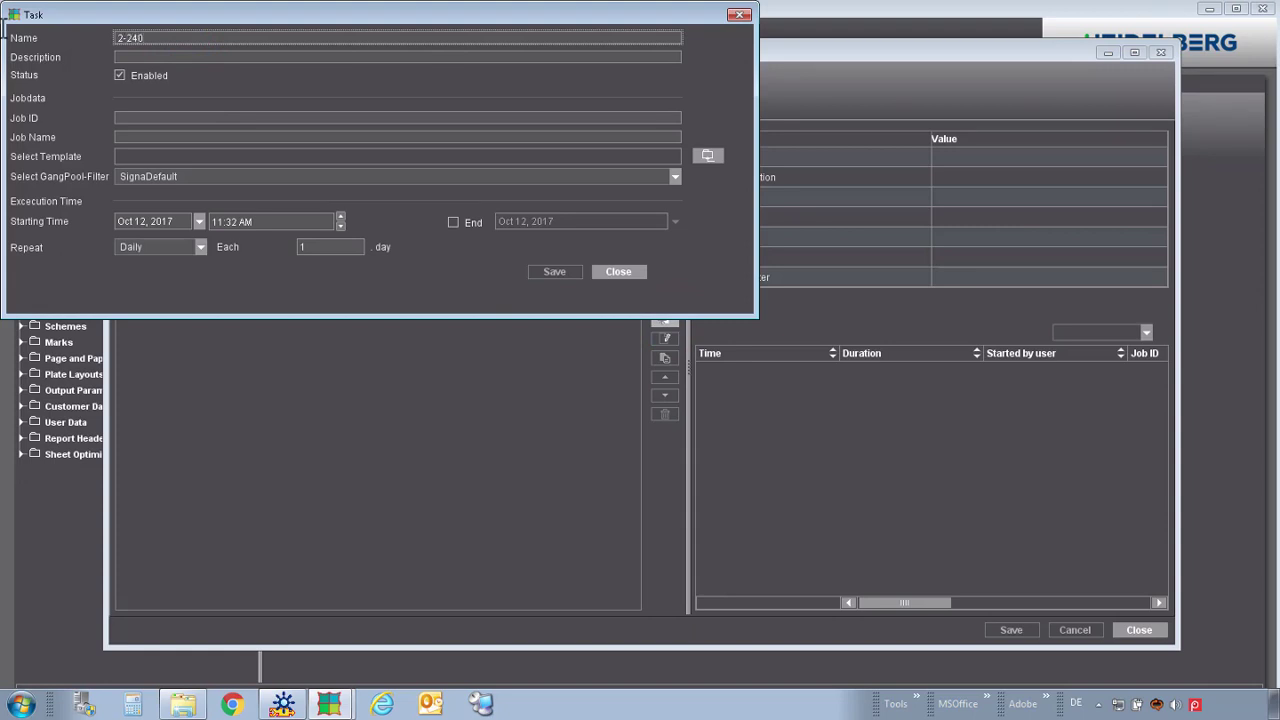
left_click(169, 56)
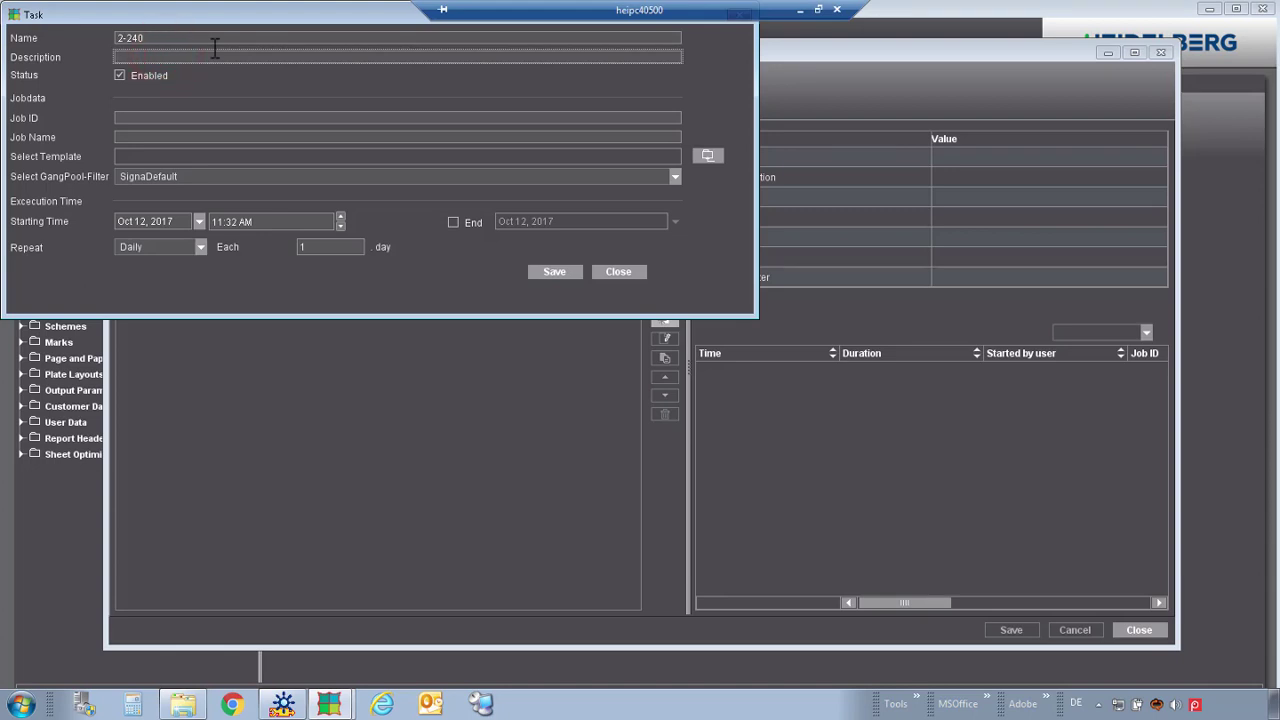
type("Gang Server")
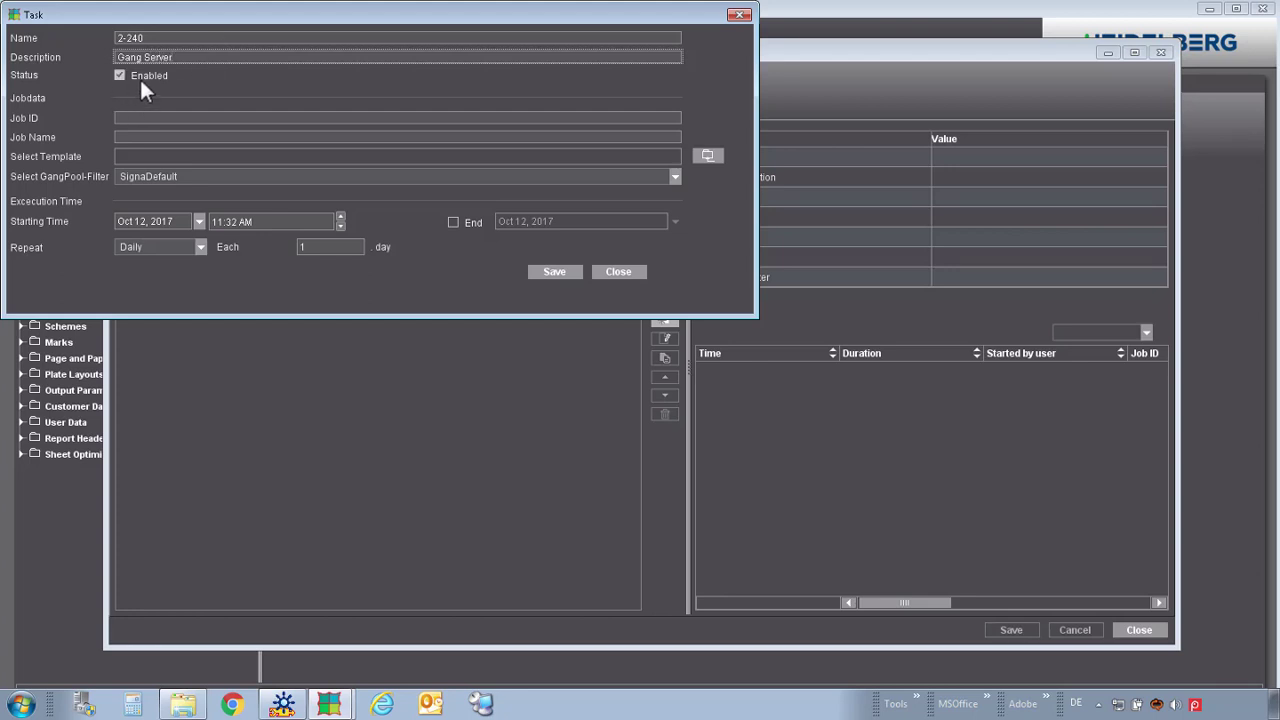
Build the Job ID as Year-Month-Day of Month-SerialNo placeholders.
left_click(134, 116)
right_click(129, 115)
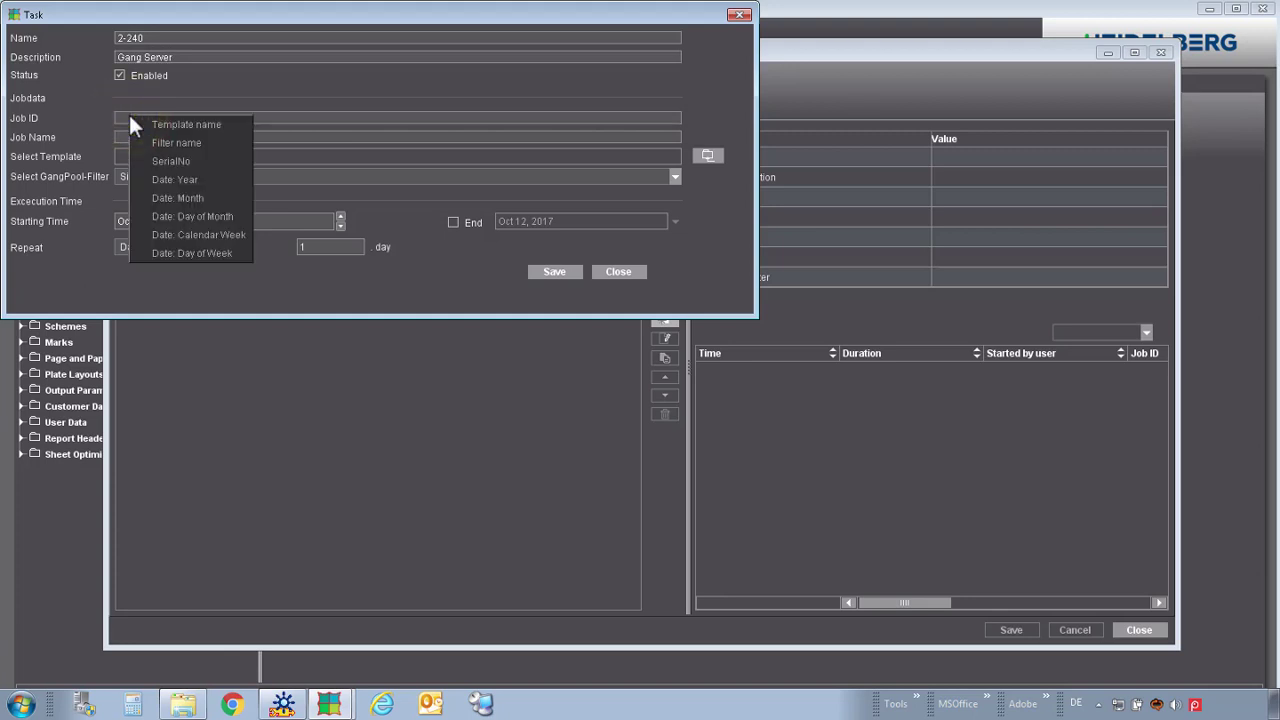
left_click(163, 179)
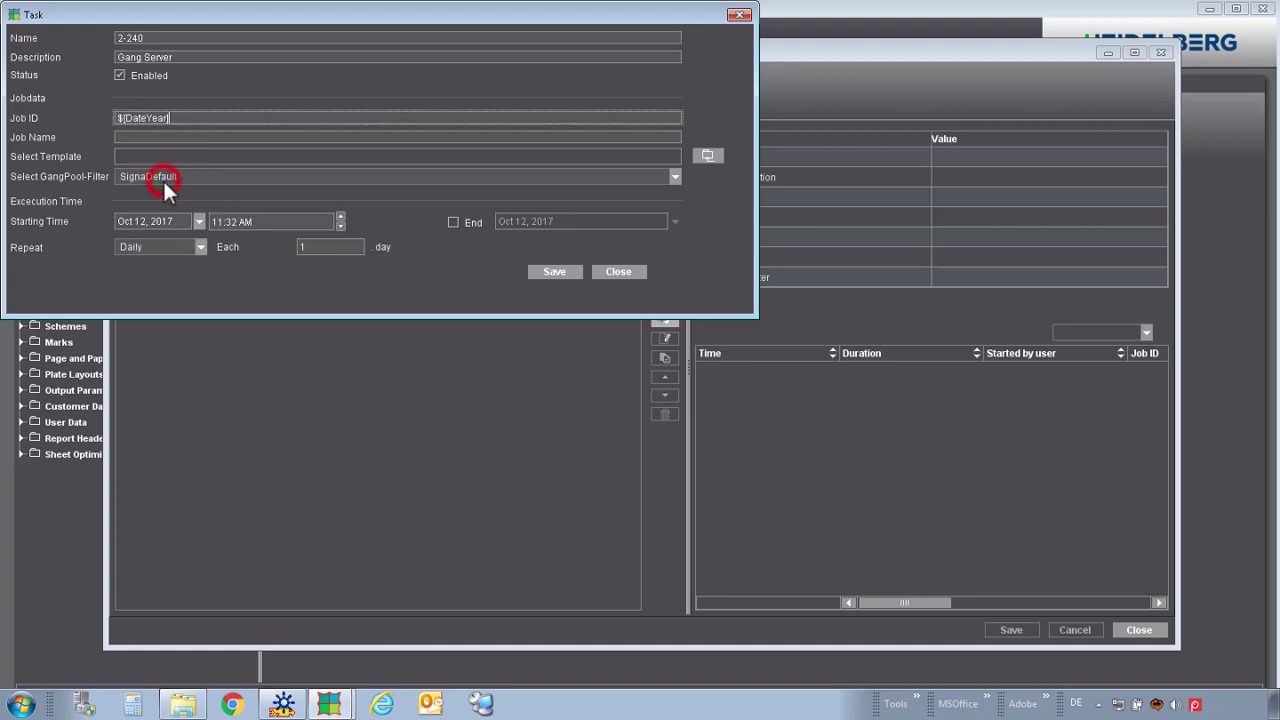
type("-")
right_click(180, 118)
left_click(223, 202)
type("-")
right_click(247, 117)
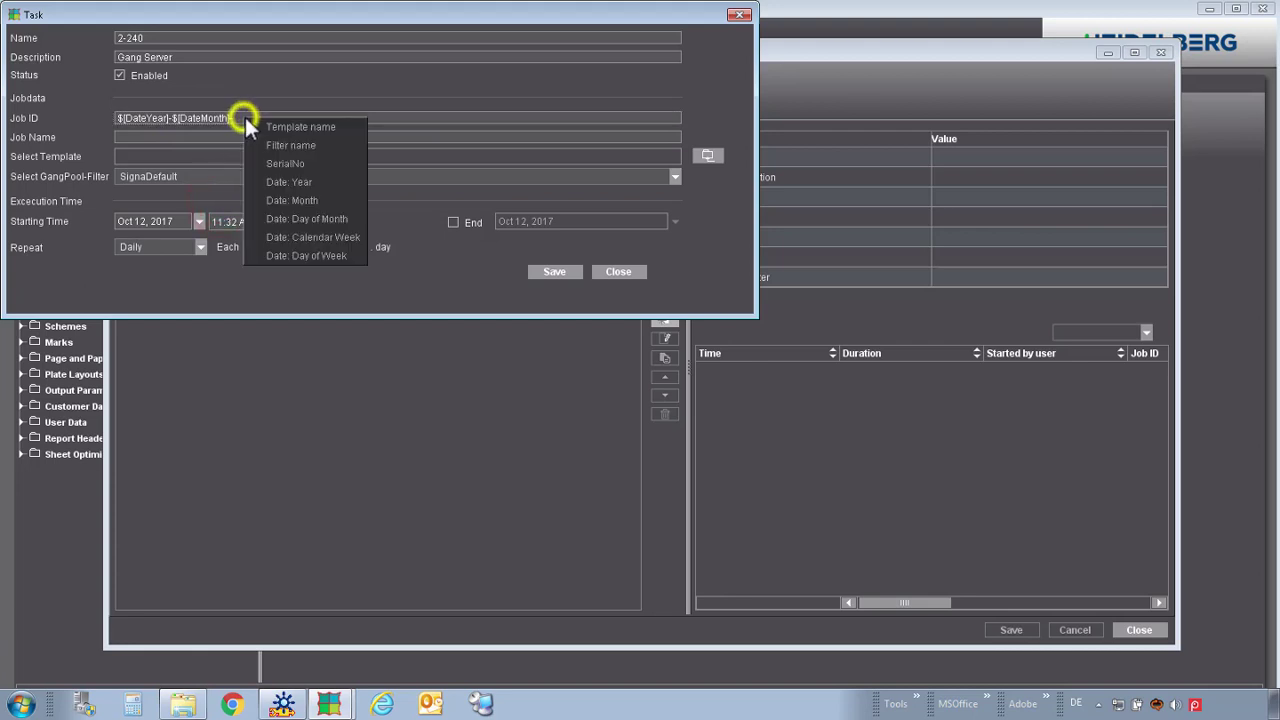
left_click(306, 218)
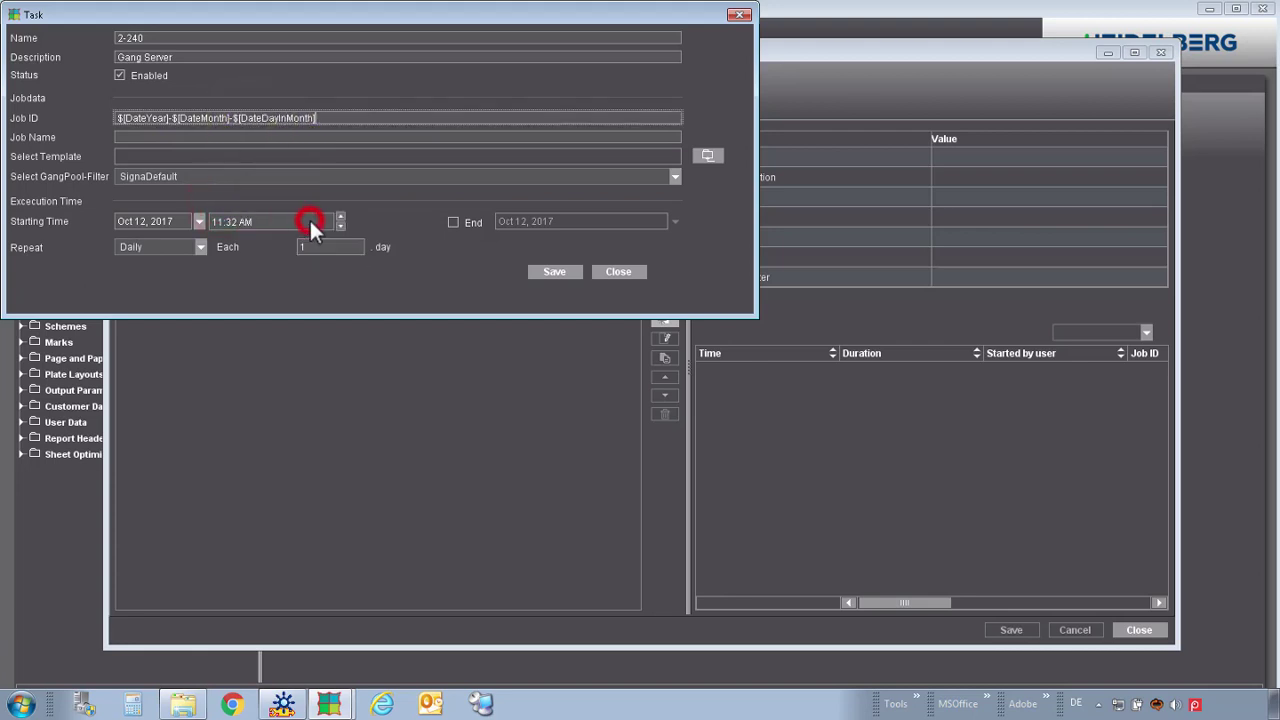
type("-")
right_click(331, 116)
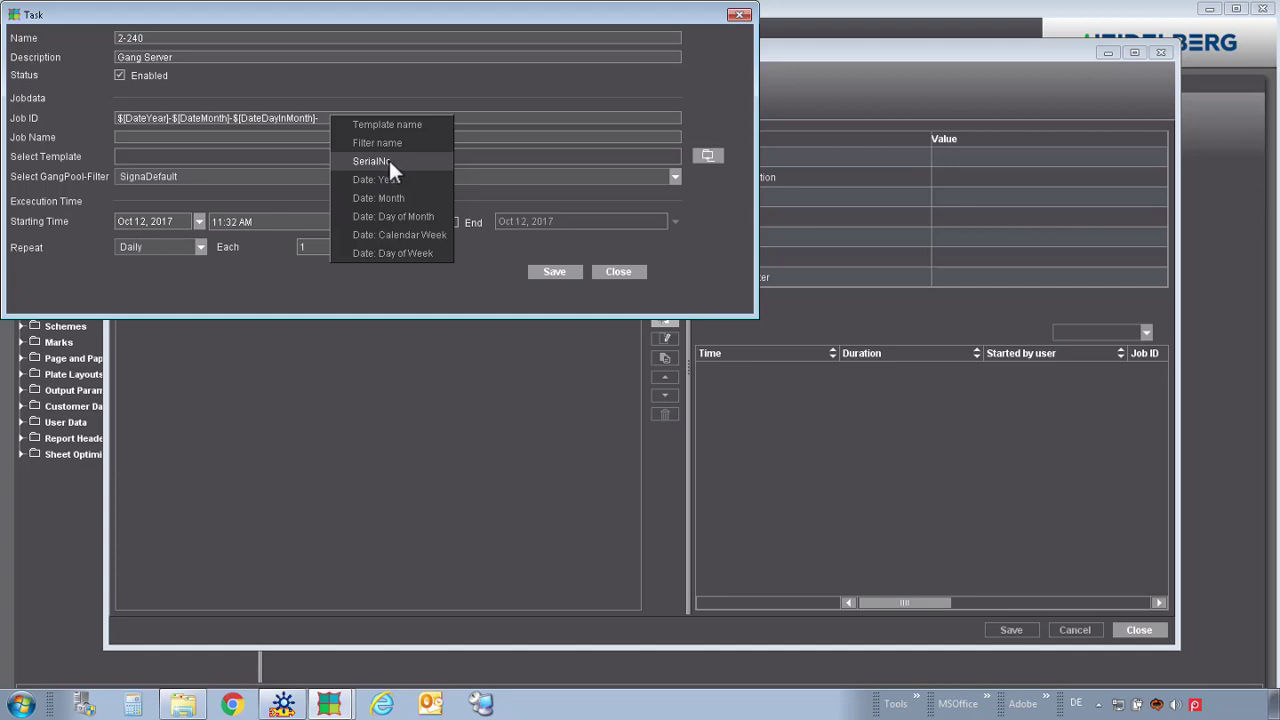
left_click(388, 161)
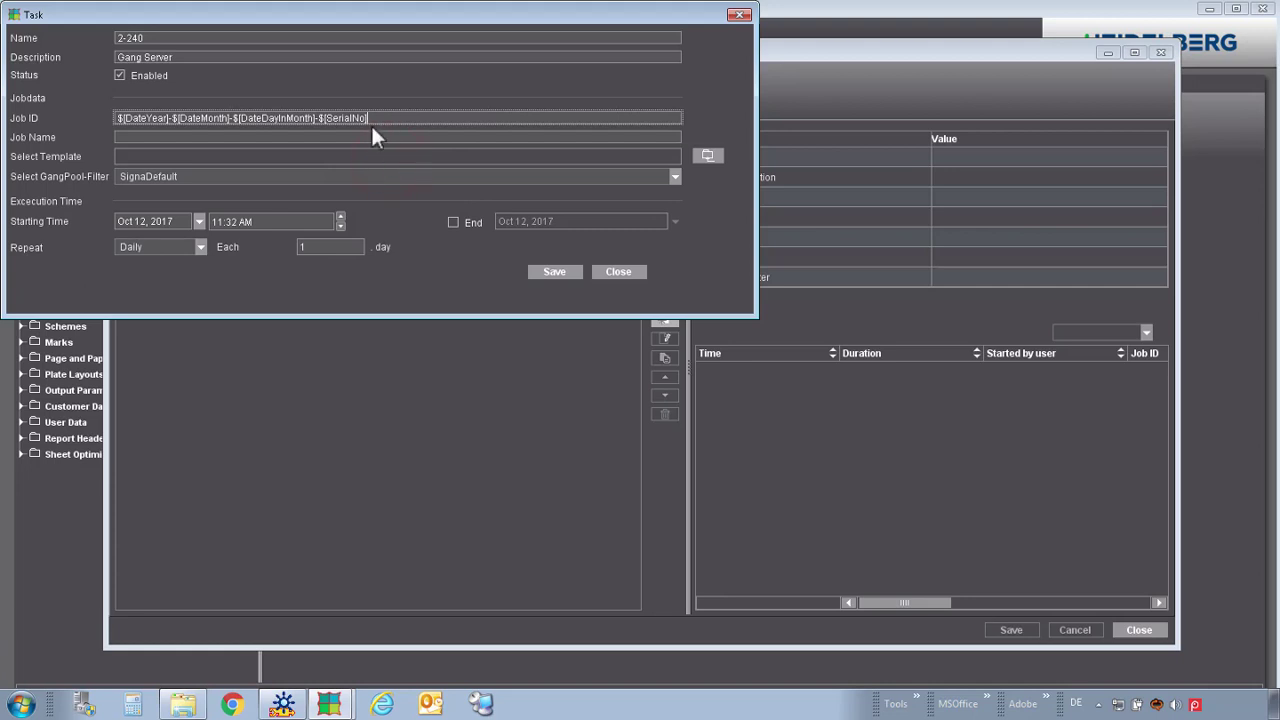
left_click_drag(369, 118, 317, 118)
mouse_move(380, 137)
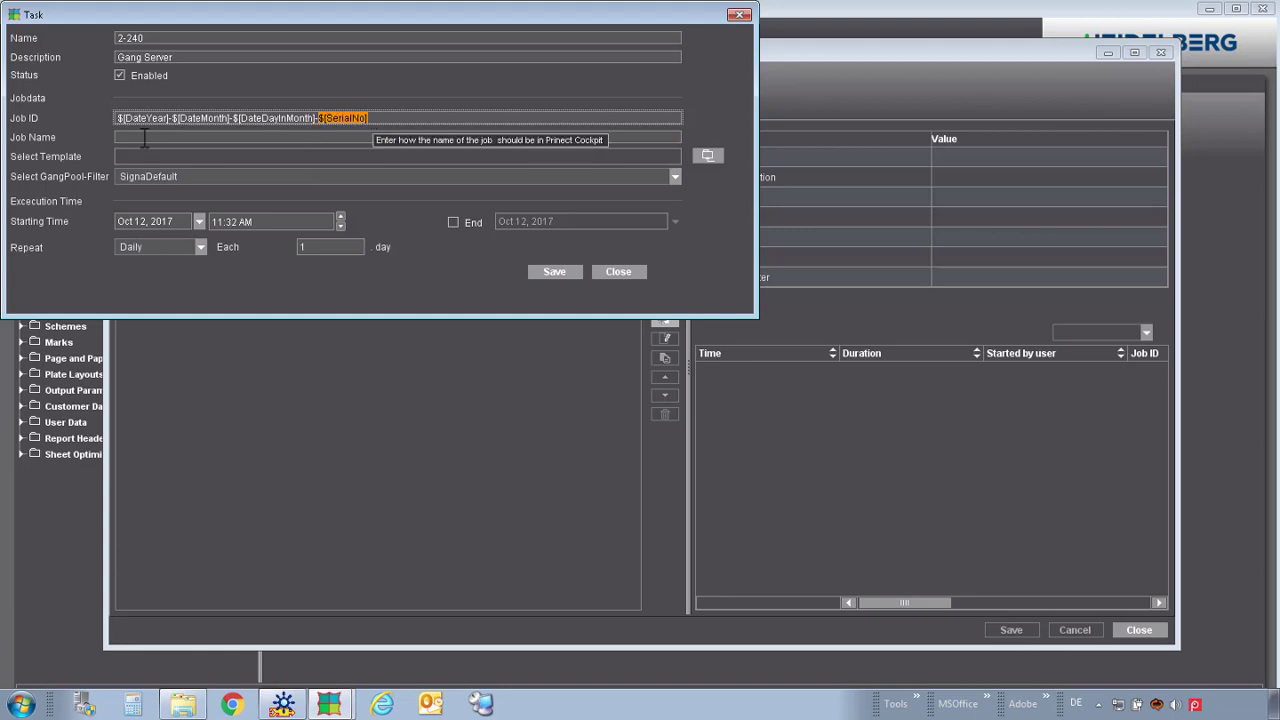
Set the Job Name to the template-name placeholder.
left_click(137, 137)
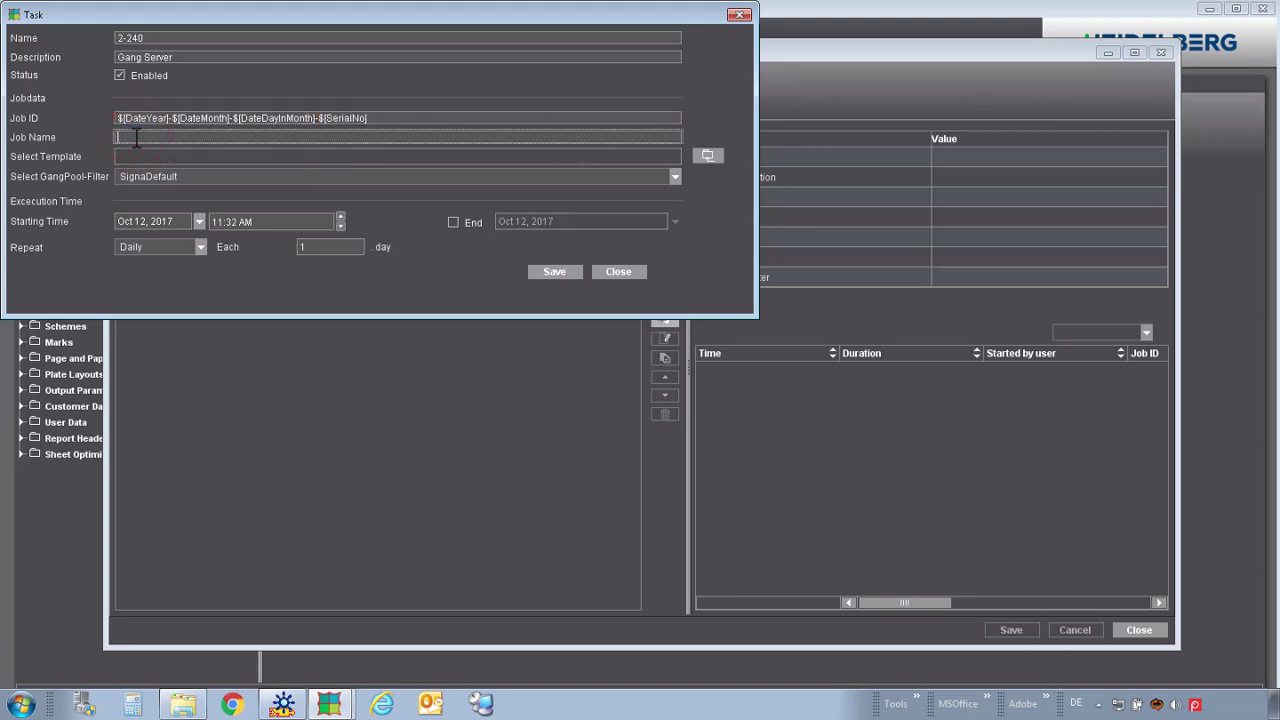
right_click(134, 137)
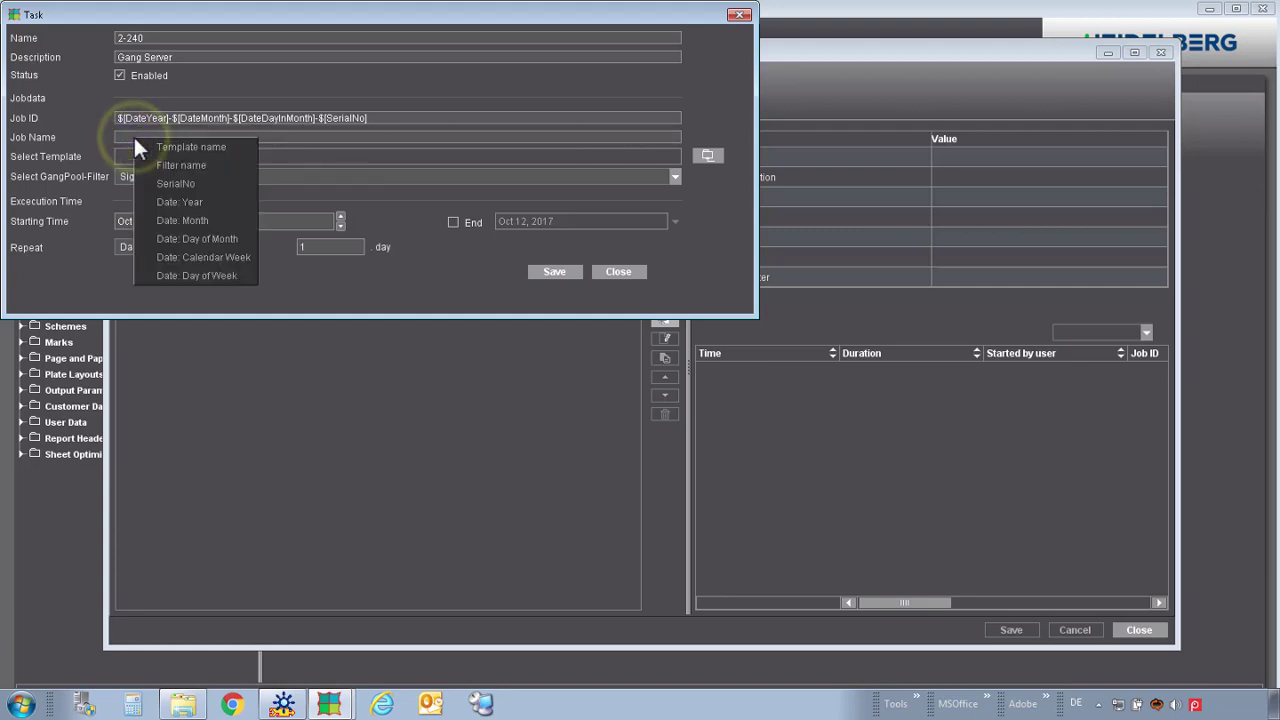
right_click(124, 137)
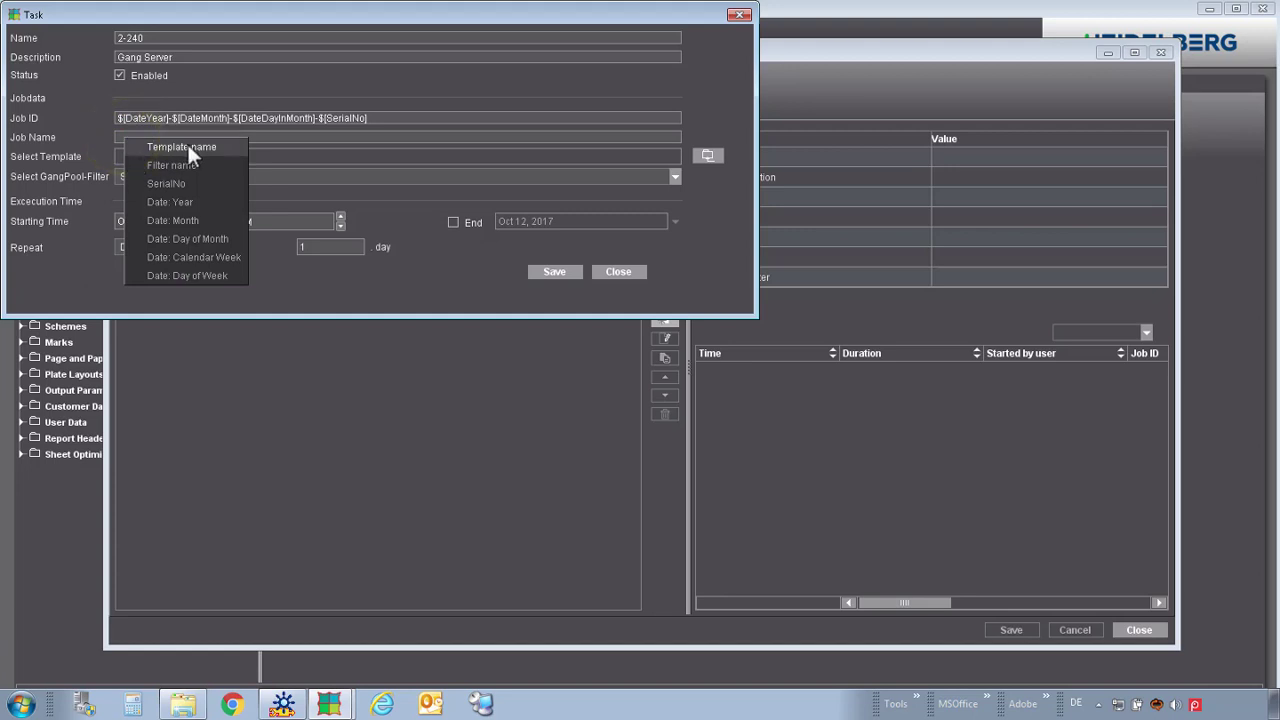
left_click(216, 146)
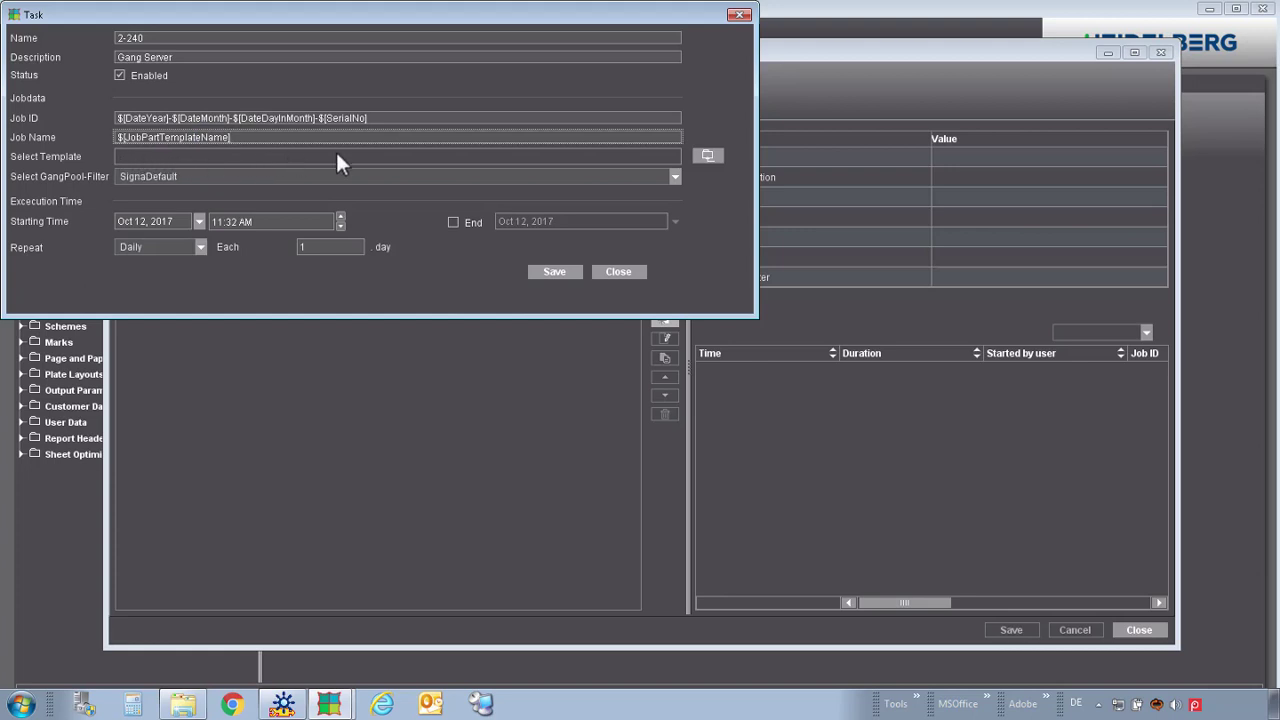
Choose AutoGangServer > GangServer2-240 as the product part template.
left_click(702, 158)
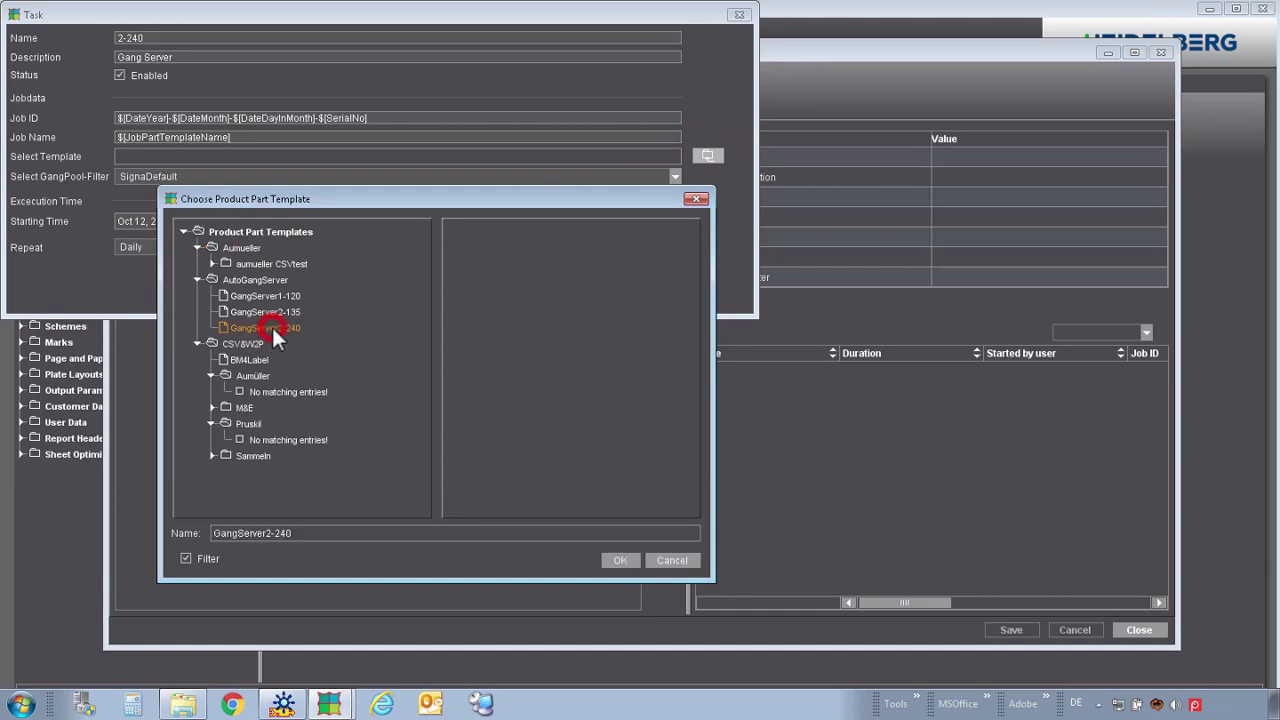
left_click(272, 330)
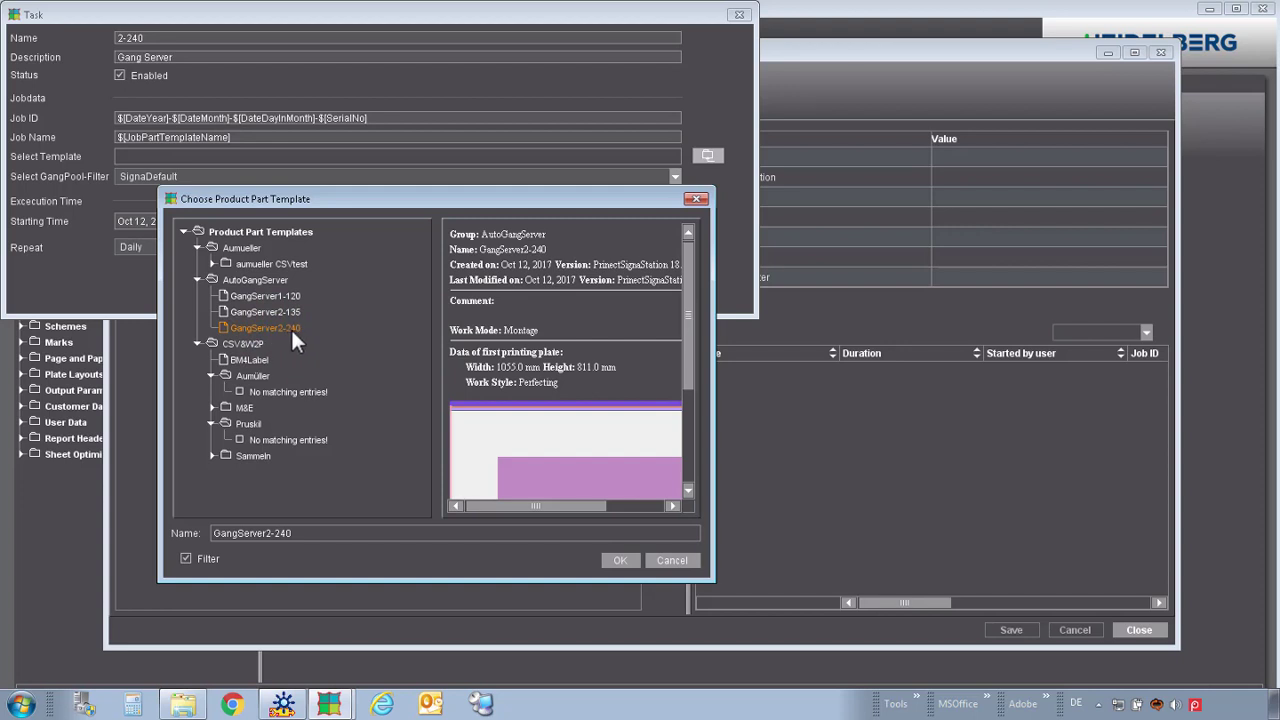
left_click(626, 560)
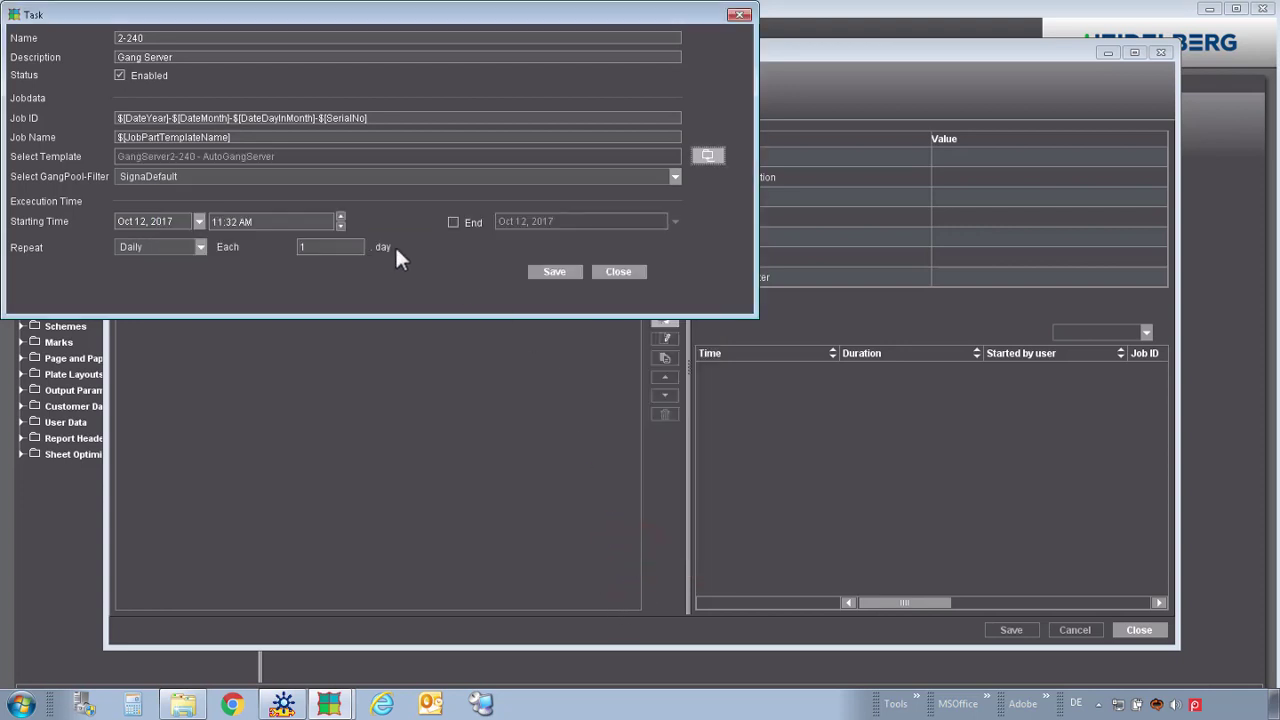
Set GangPool-Filter to 2-240, starting time 12:00 PM, and save the task.
left_click(675, 177)
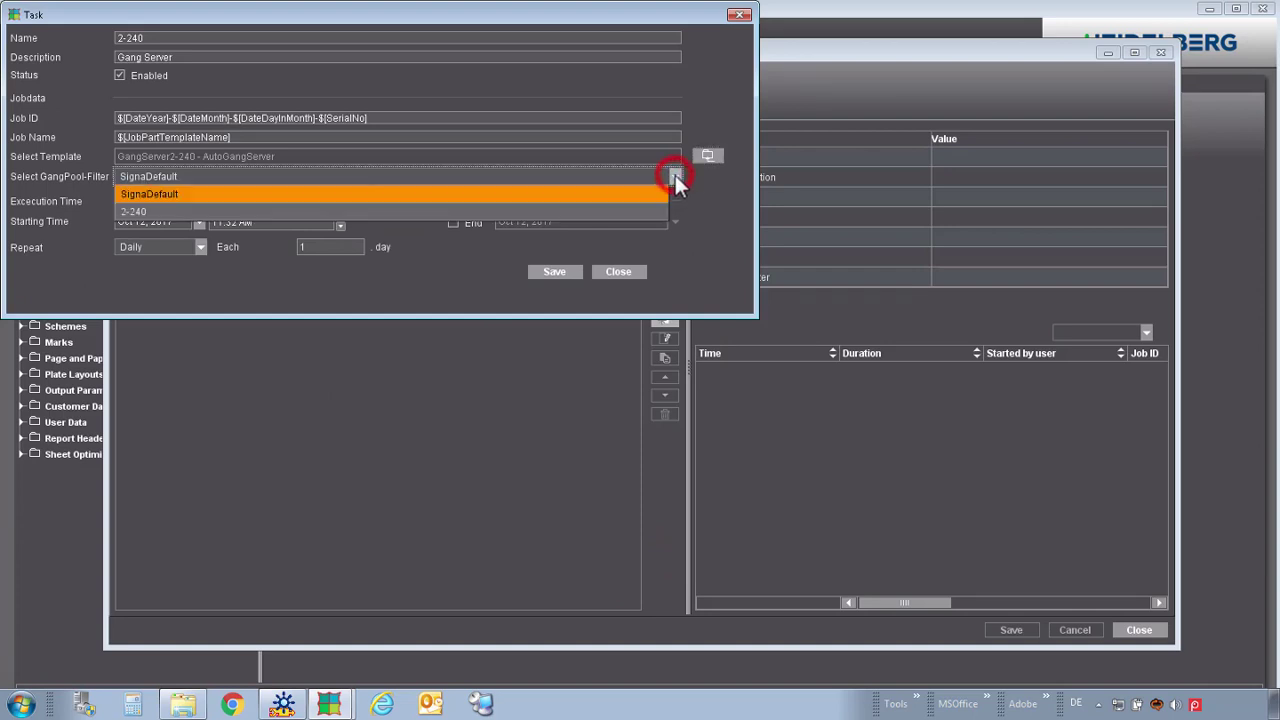
left_click(144, 212)
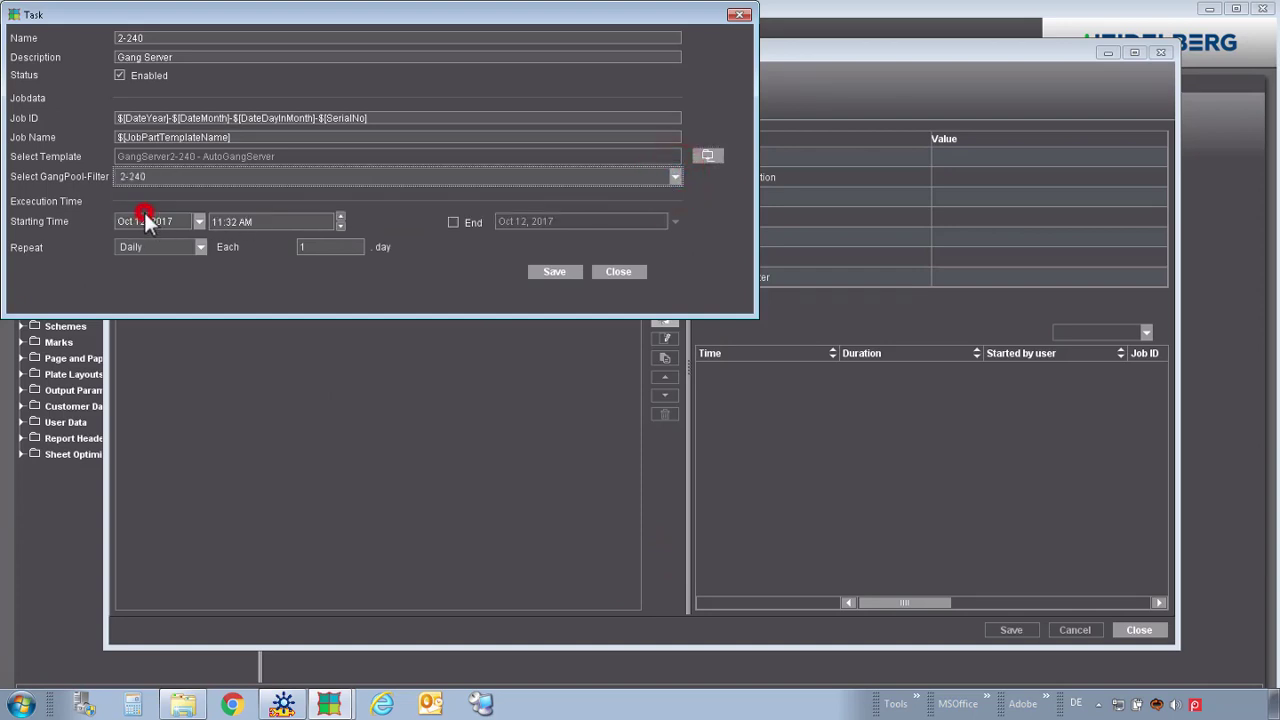
left_click(220, 221)
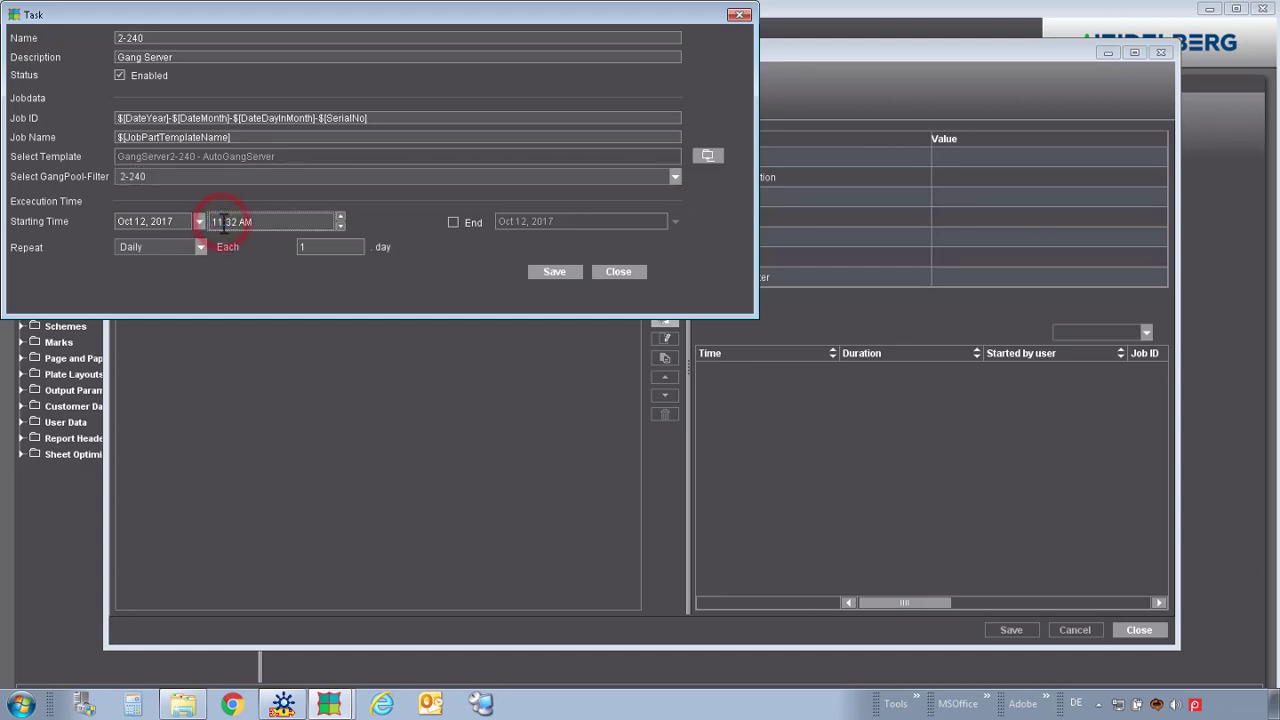
left_click(220, 222)
left_click(555, 273)
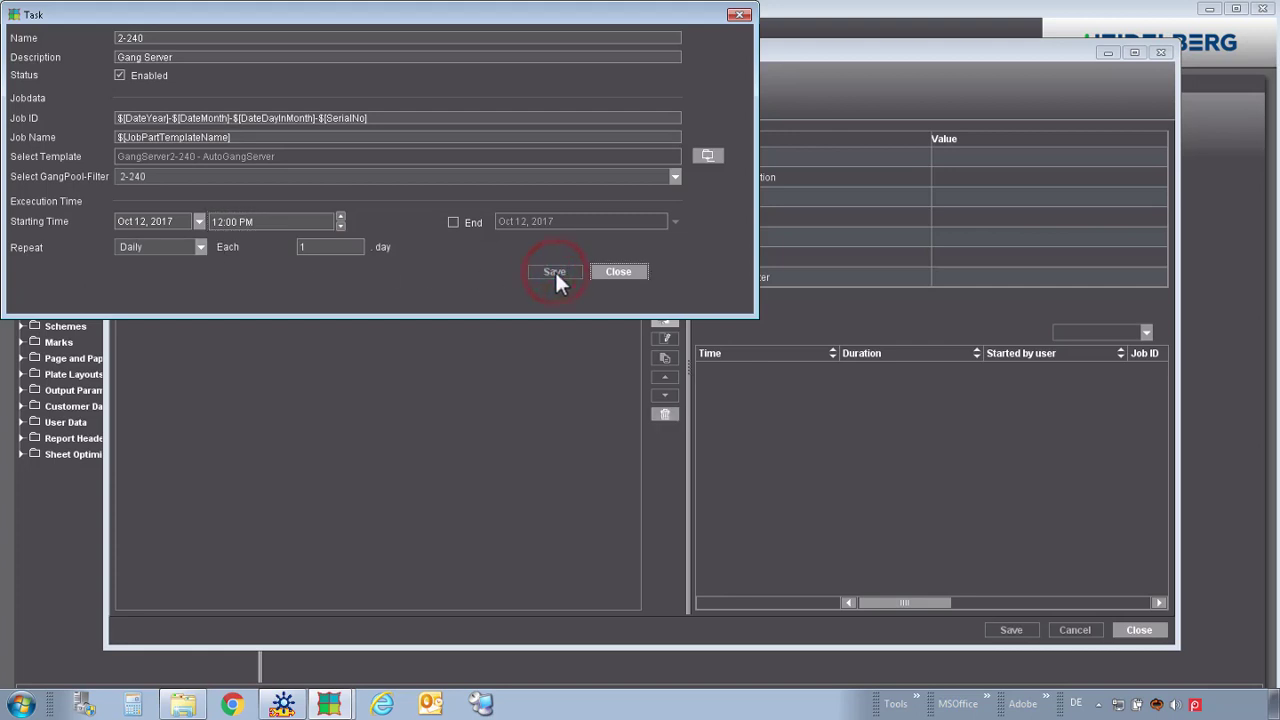
left_click(633, 271)
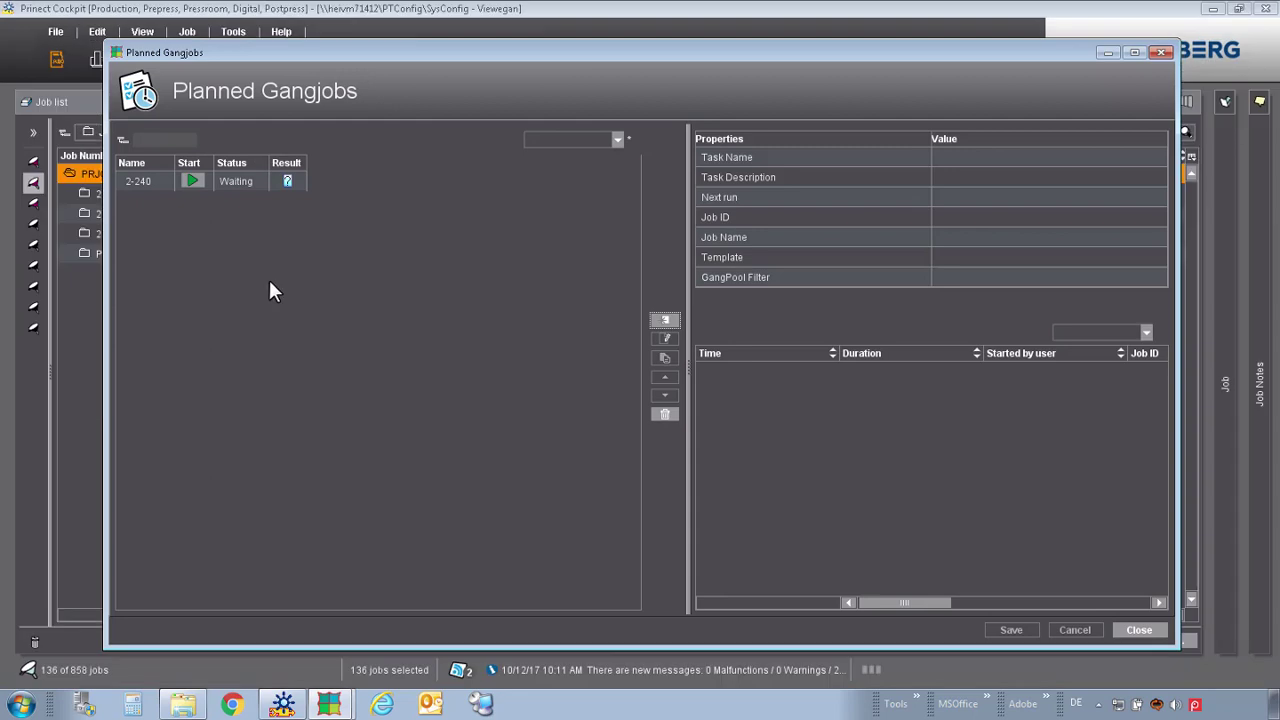
Check the 2-240 task's two-sheet, 84.38-efficiency run and bring up its report PDF.
left_click(194, 183)
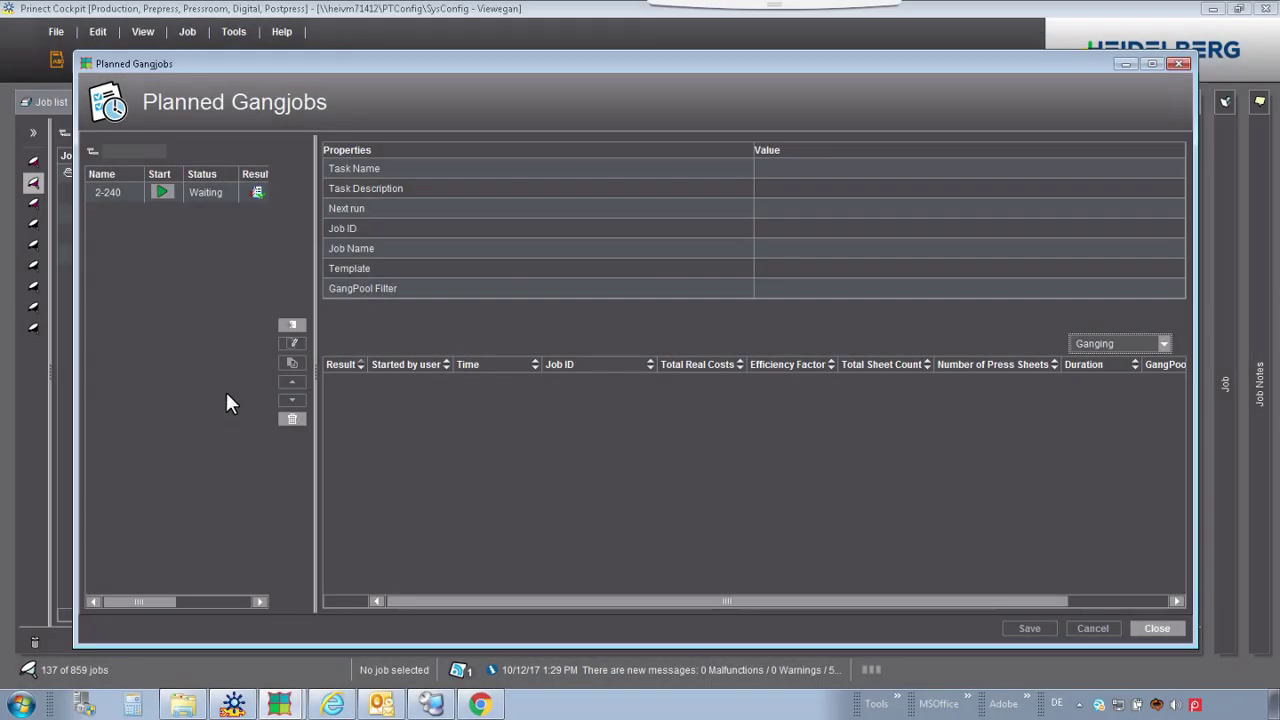
left_click(205, 193)
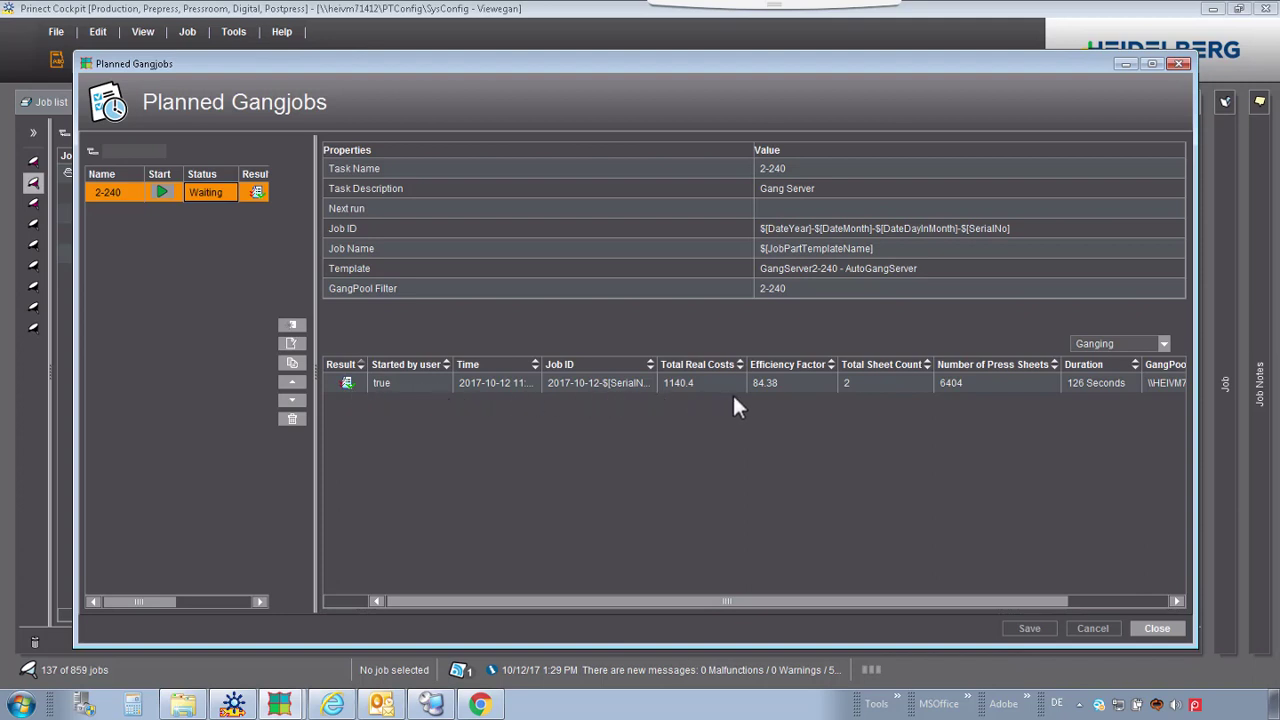
left_click(348, 384)
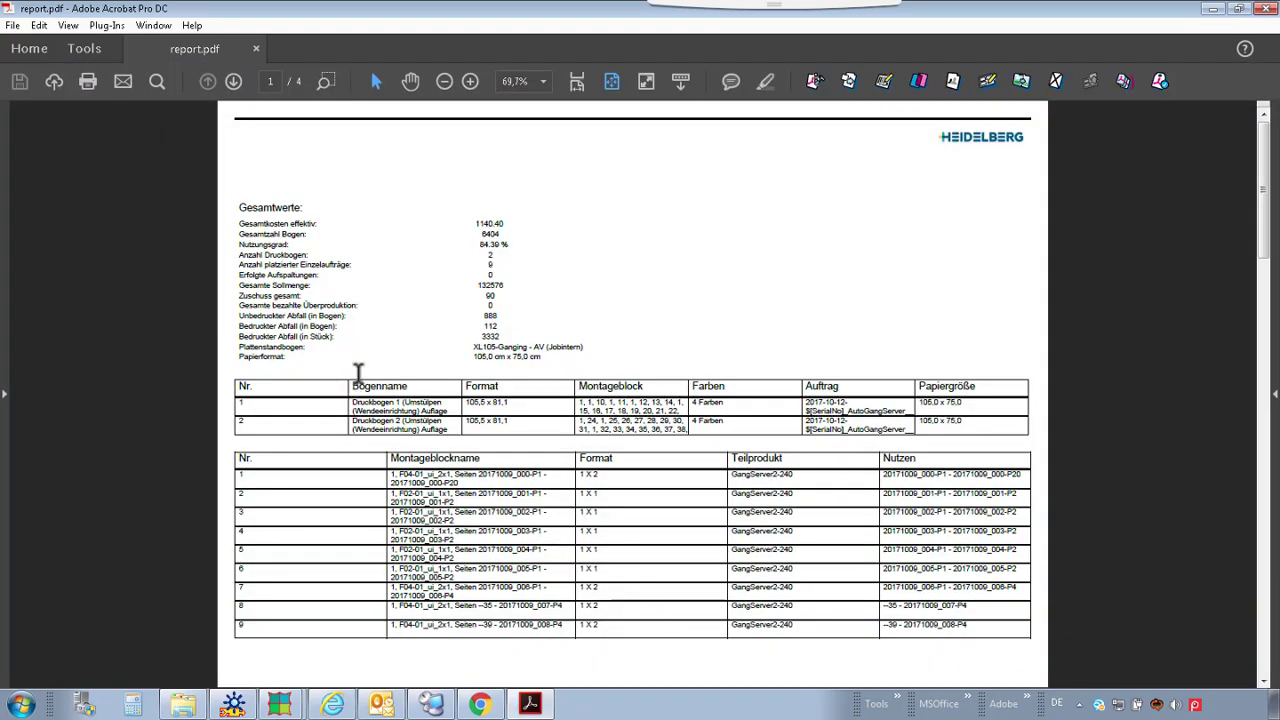
Highlight 2 press sheets and 132576 target quantity, page through both sheet layouts, and close Acrobat.
double_click(490, 254)
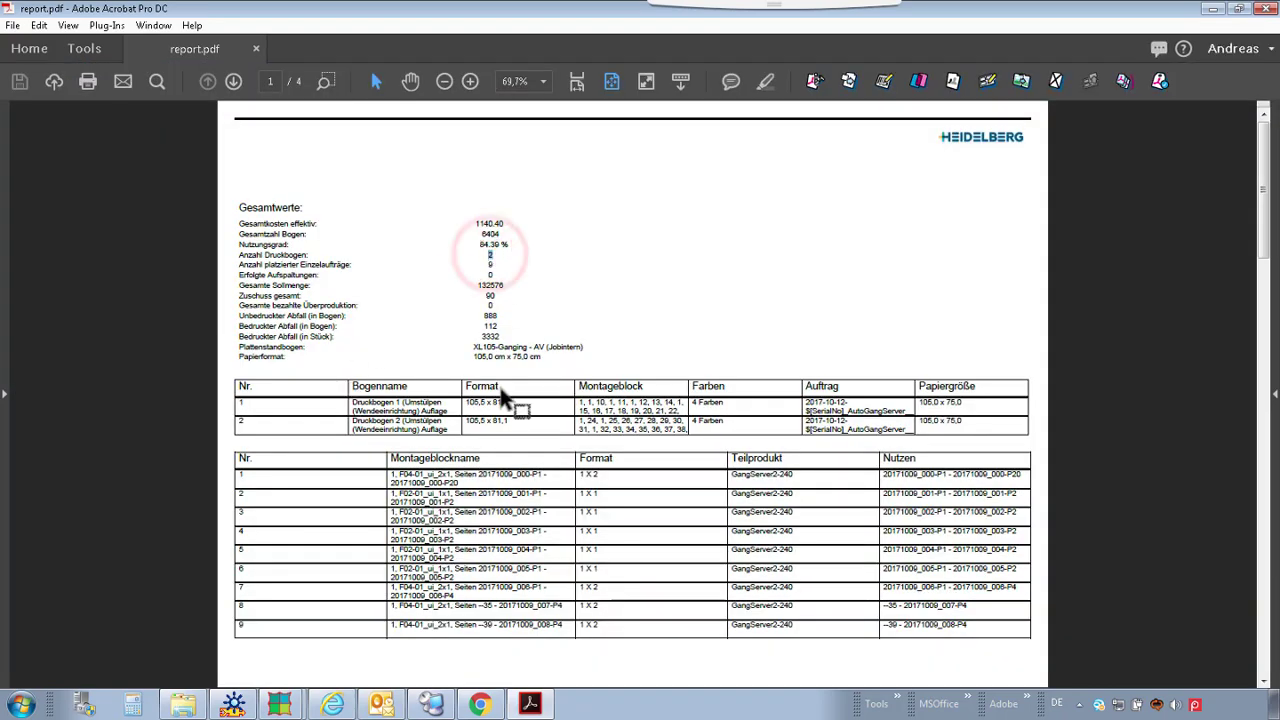
double_click(480, 286)
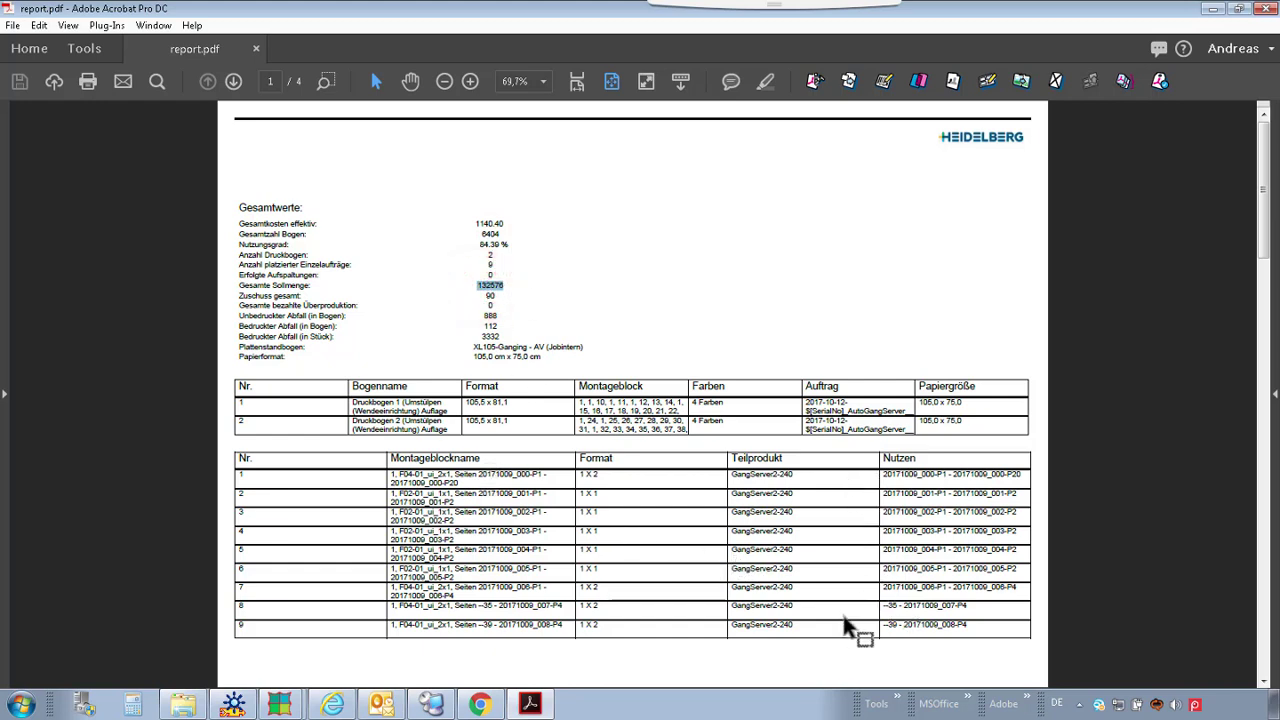
left_click(1263, 636)
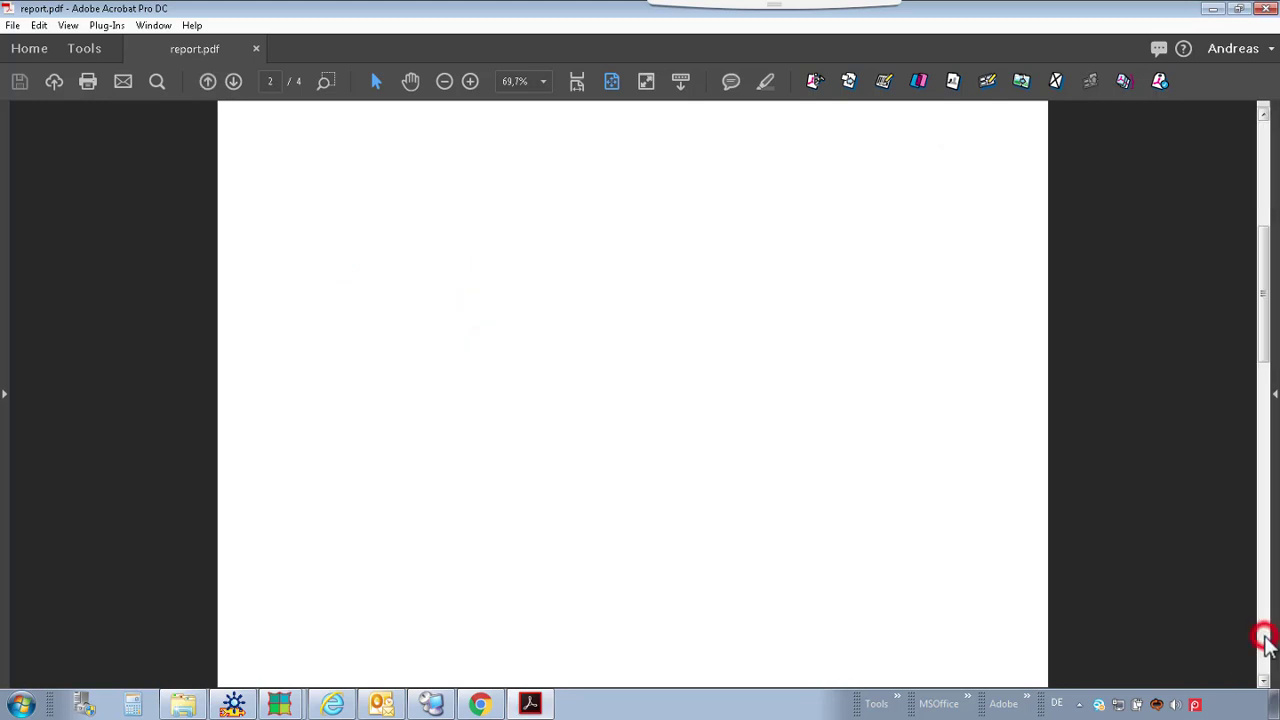
left_click(1265, 645)
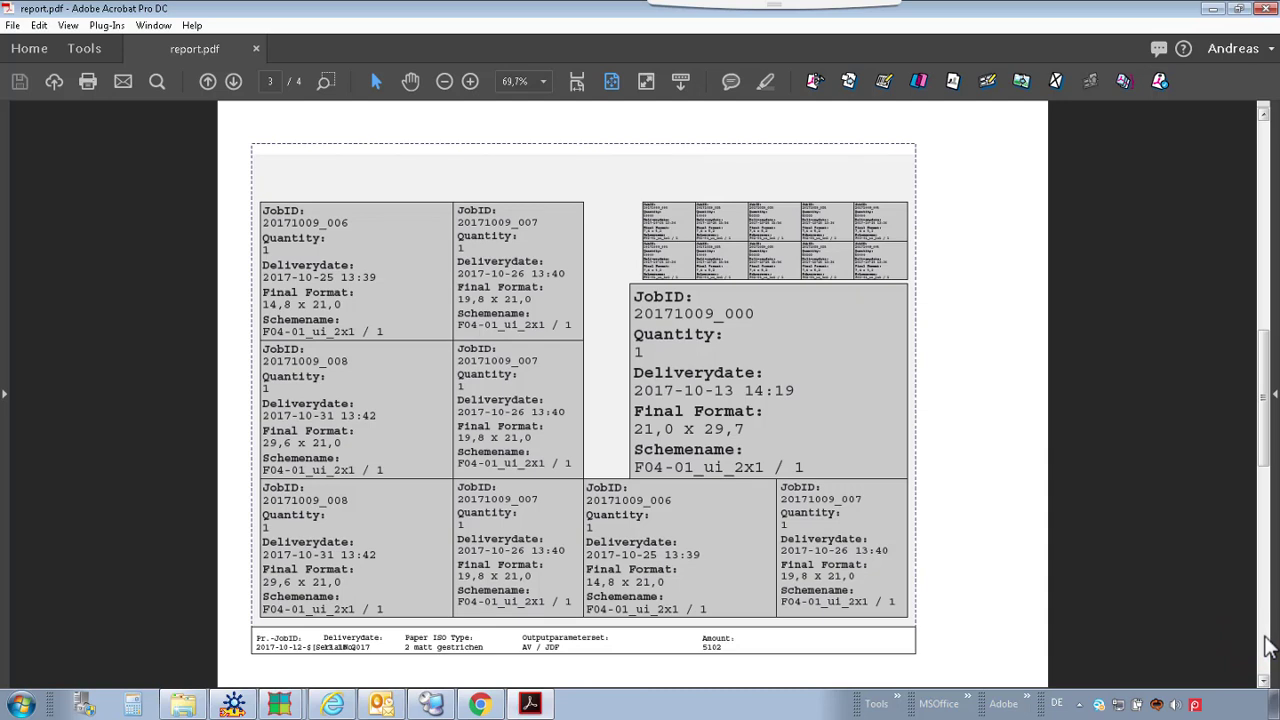
left_click(1265, 645)
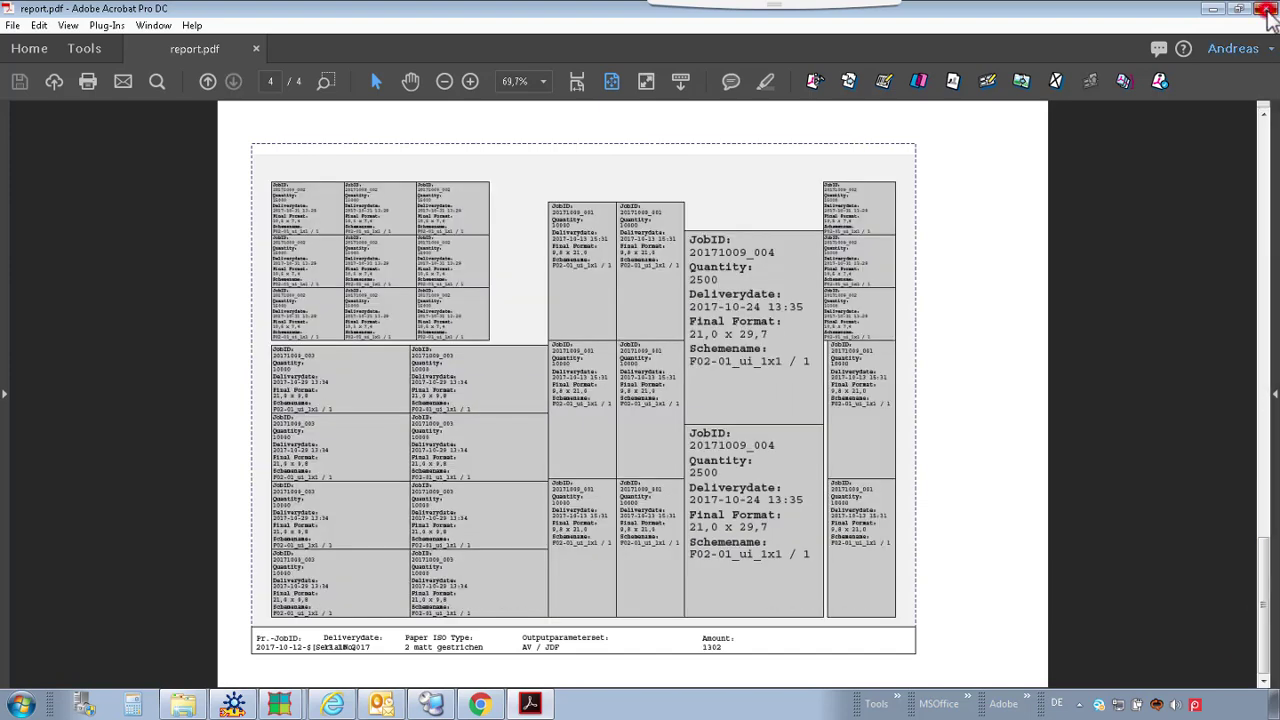
left_click(1264, 18)
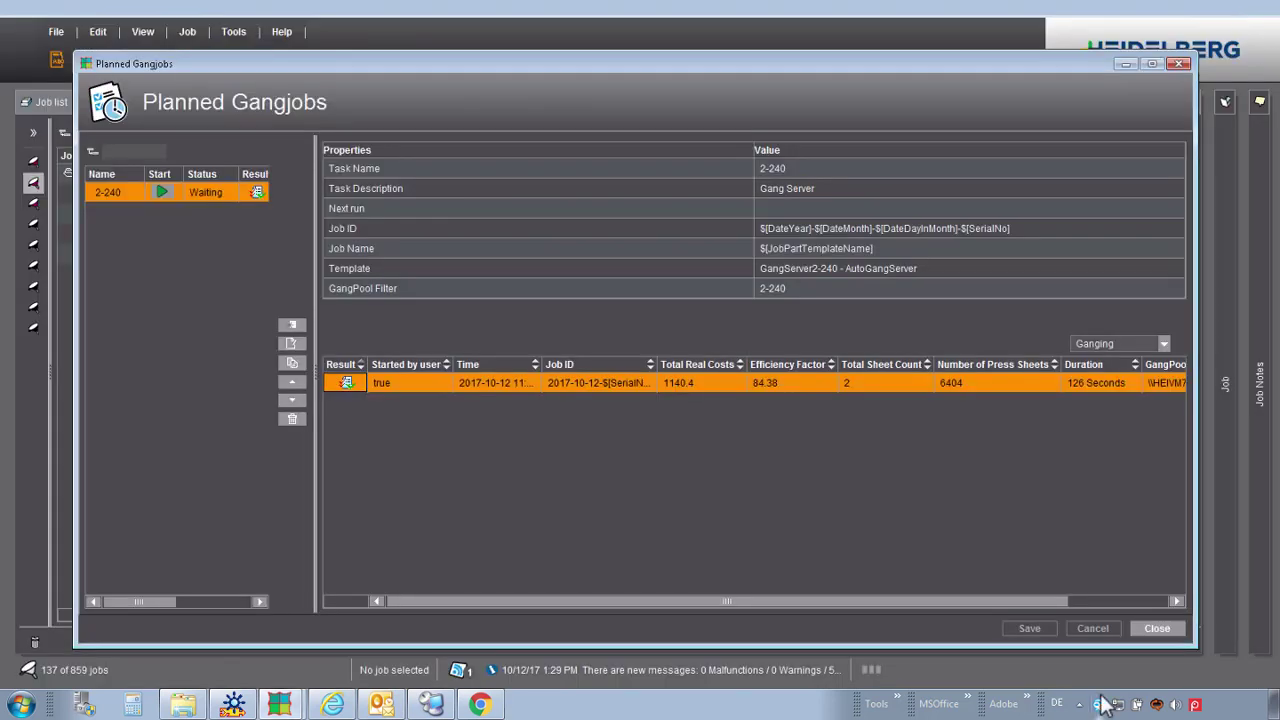
Close Planned Gangjobs and load gang job 2017-10-12-1 from the SignaGangJobs group.
left_click(1157, 629)
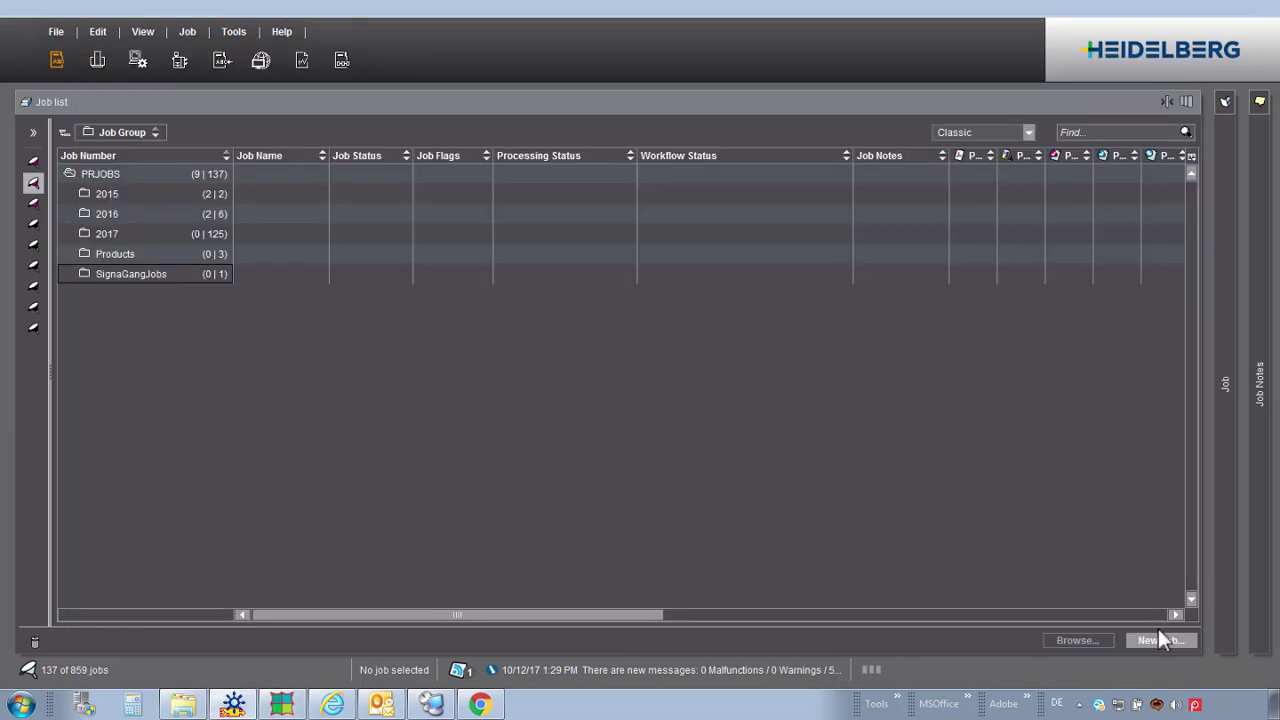
left_click(85, 273)
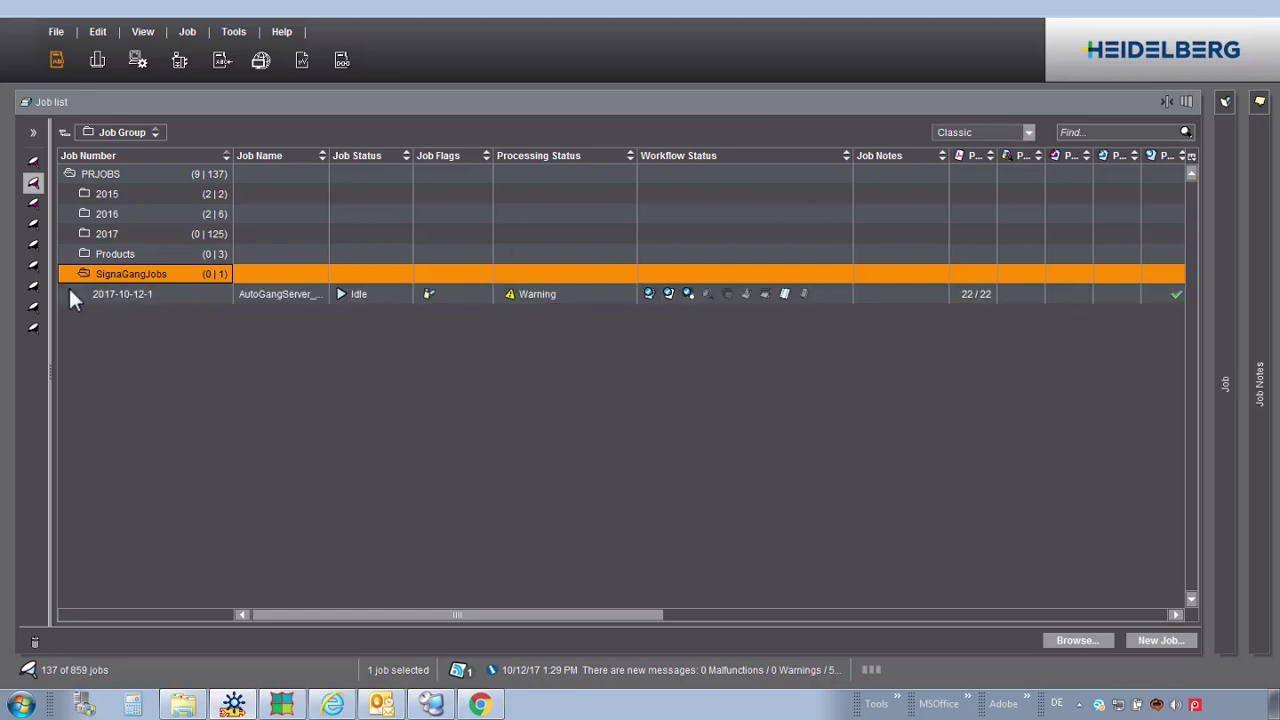
left_click(162, 294)
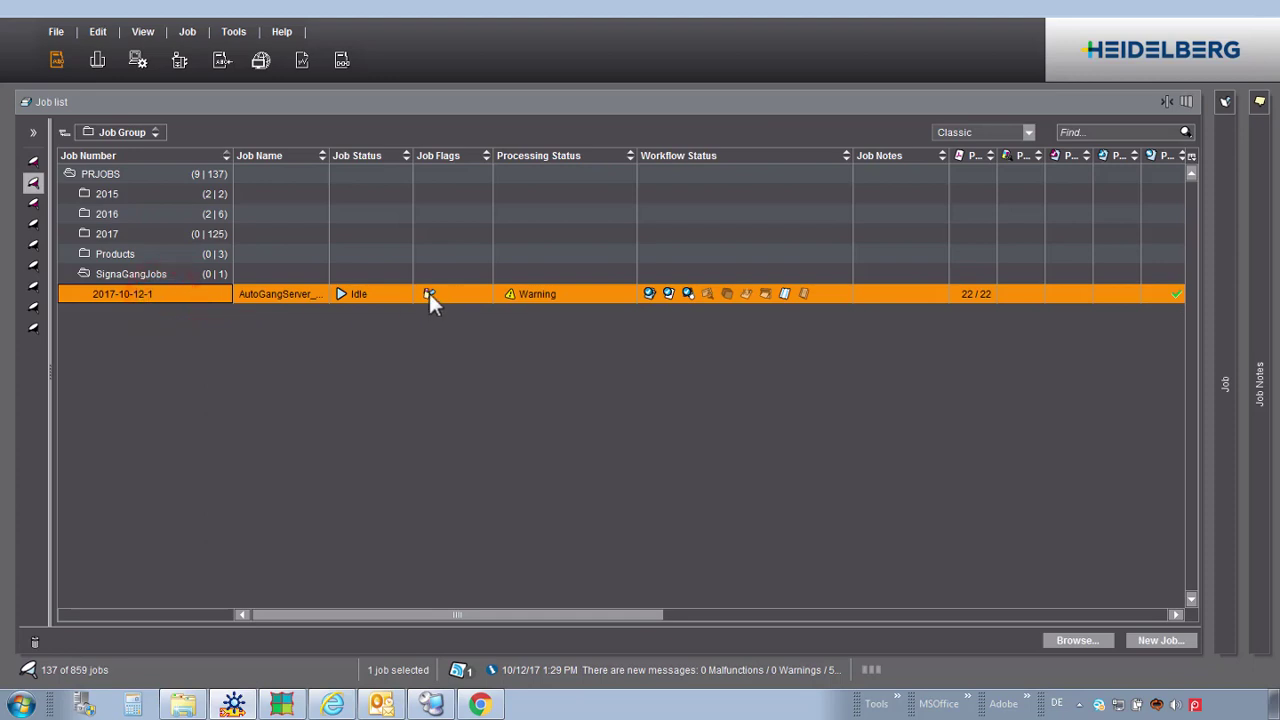
mouse_move(429, 294)
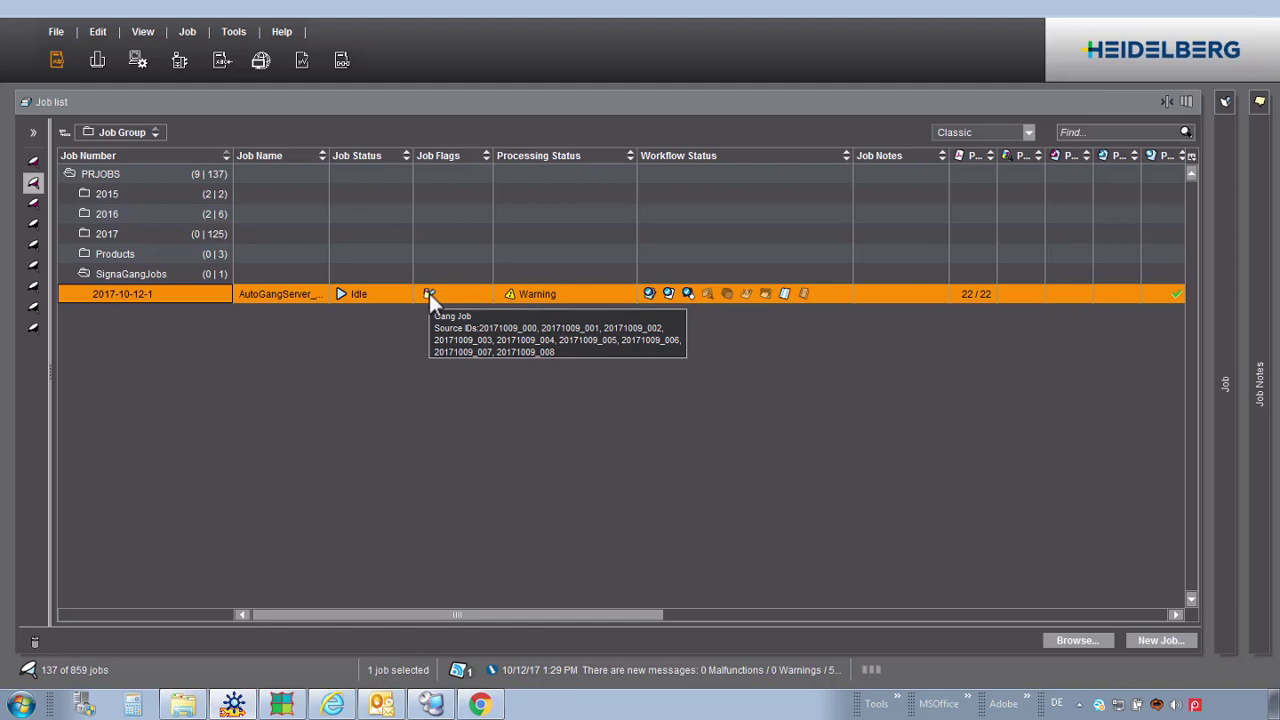
double_click(254, 290)
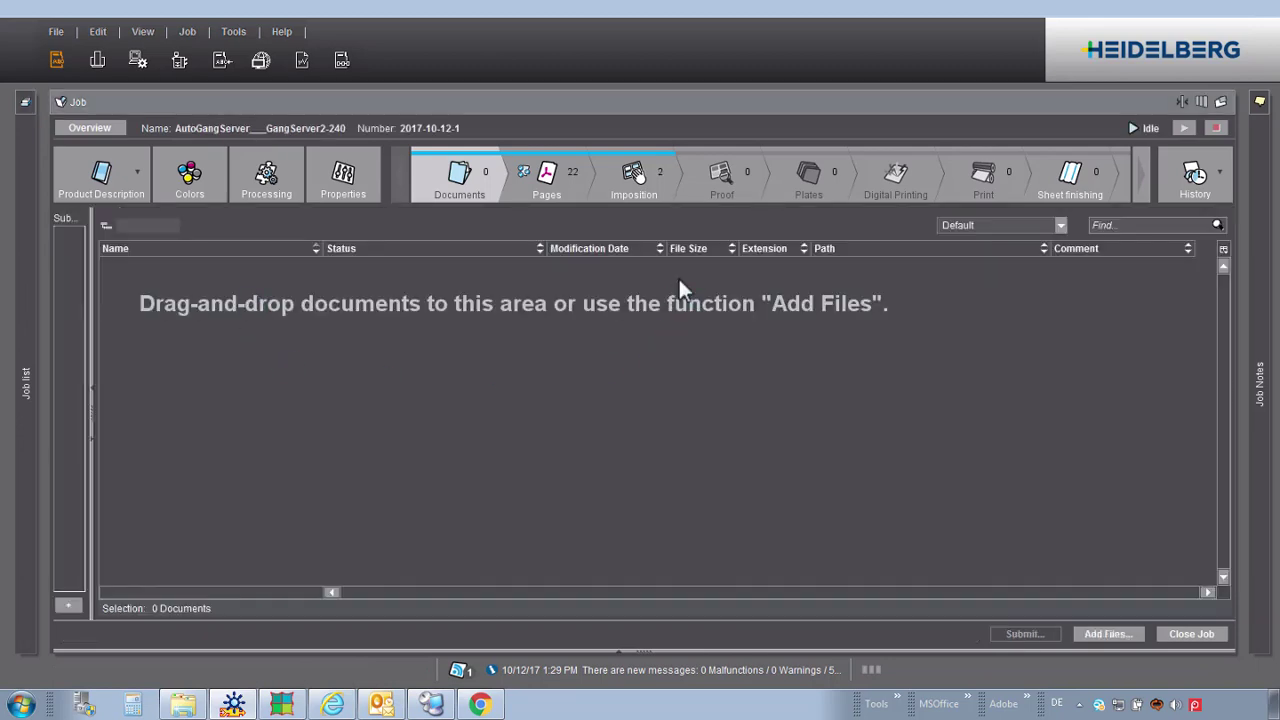
Show imposed sheets FB 001 and FB 002, and confirm Manage Gang Pool lists no jobs.
left_click(638, 176)
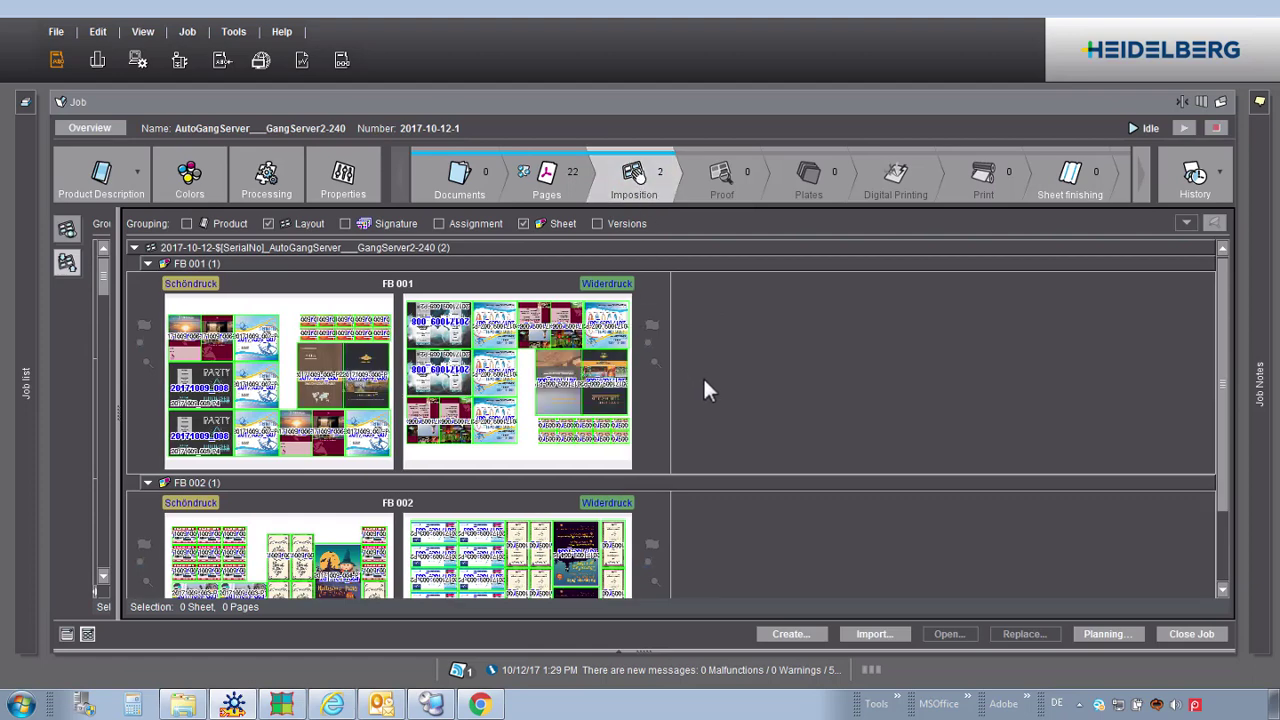
scroll(704, 380, "down", 2)
scroll(706, 391, "up", 2)
left_click(233, 31)
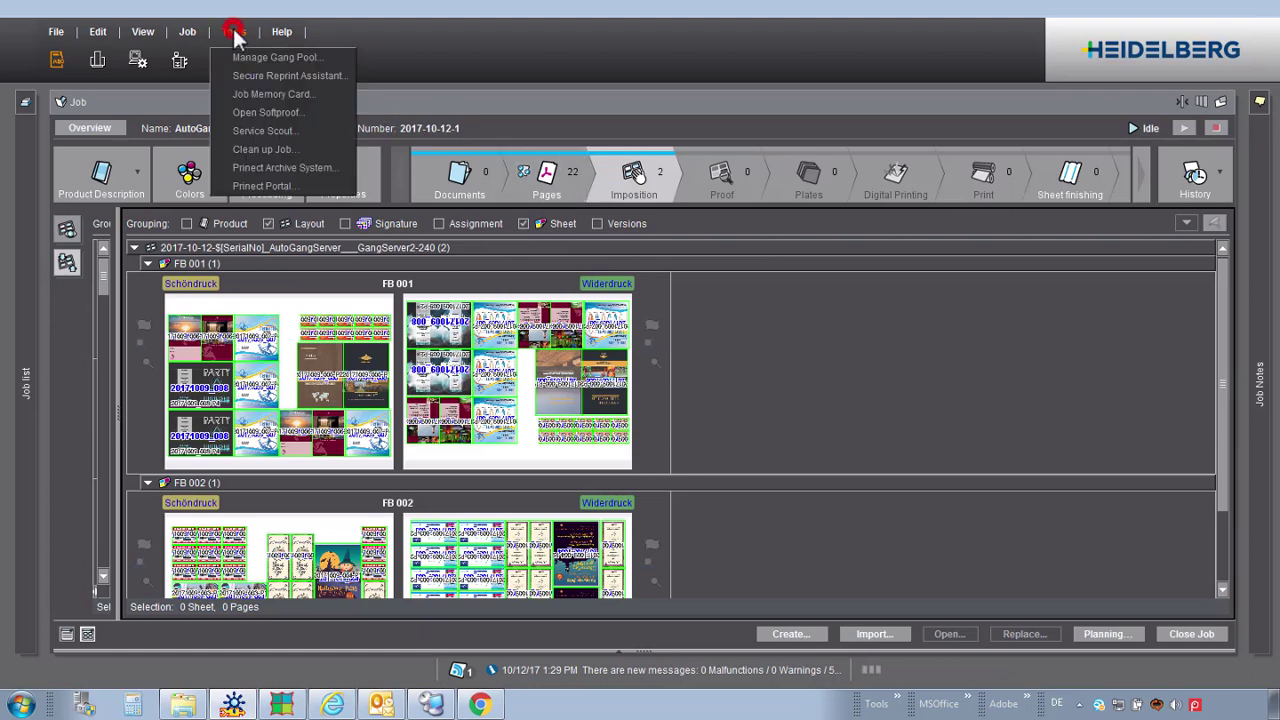
left_click(237, 55)
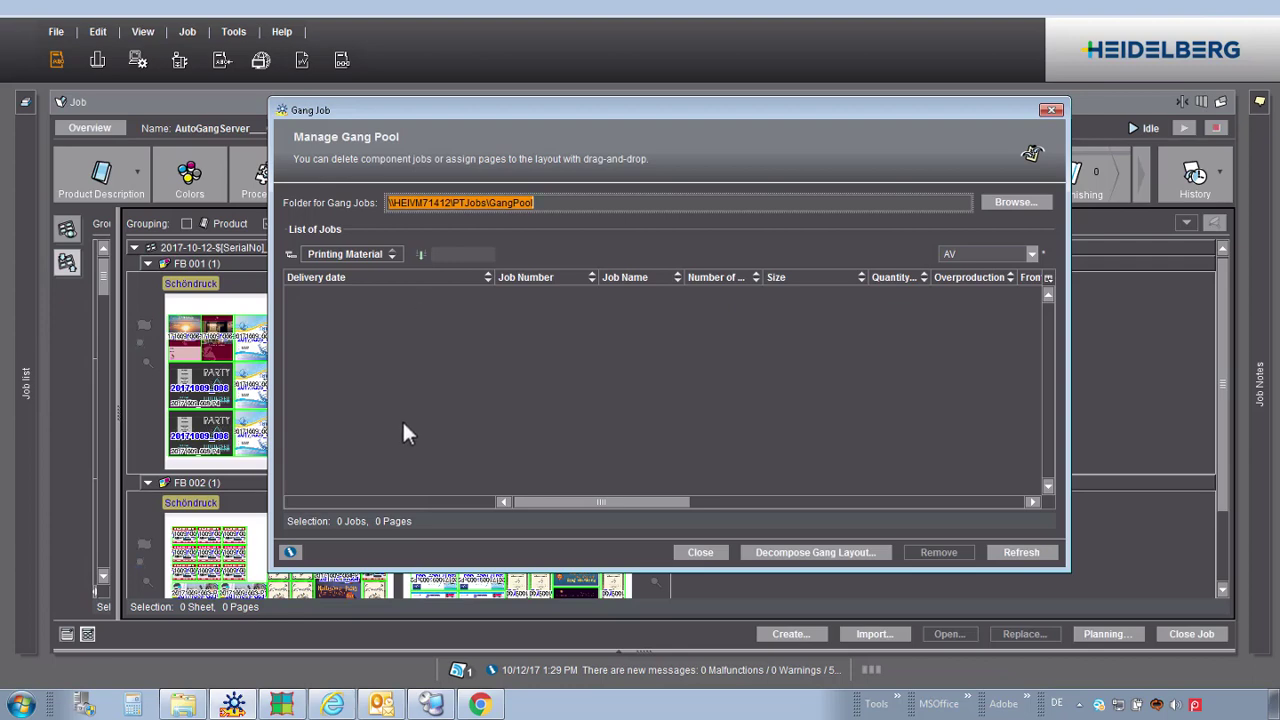
left_click(701, 552)
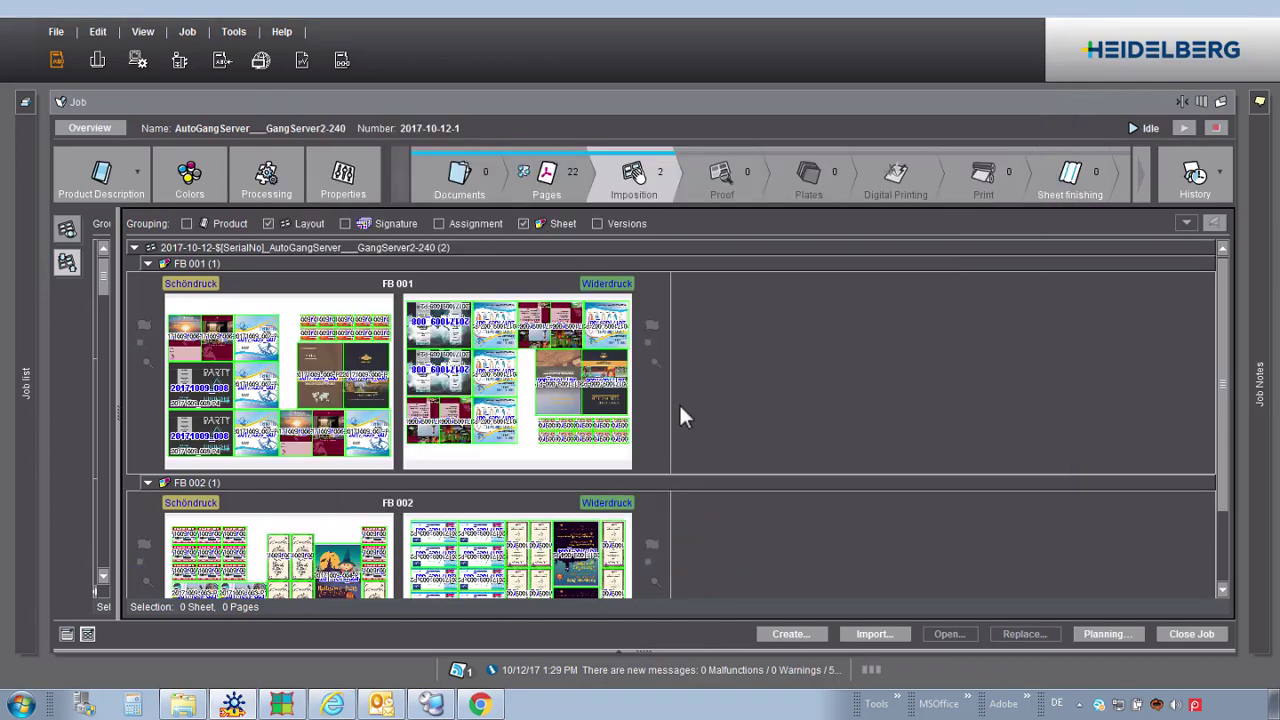